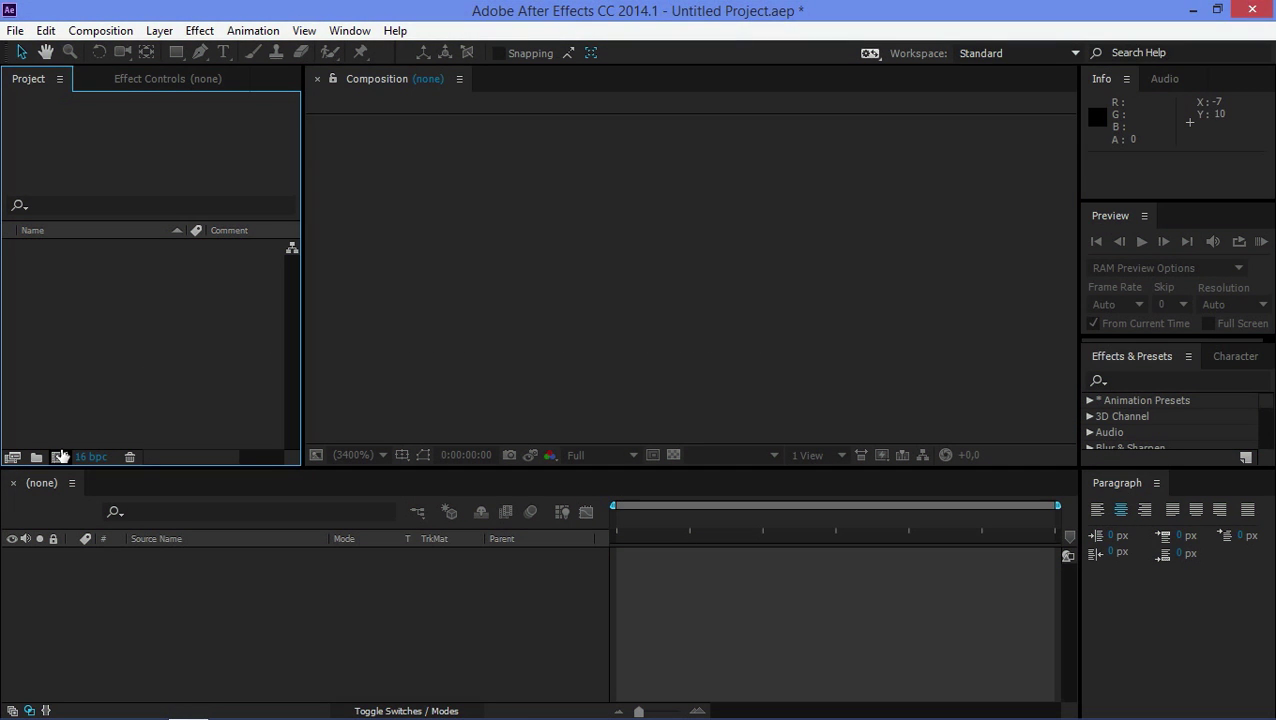
Start a new composition from the Project panel, bringing up the HDTV 1080 29.97 settings.
{"action": "left_click", "coordinate": [60, 456]}
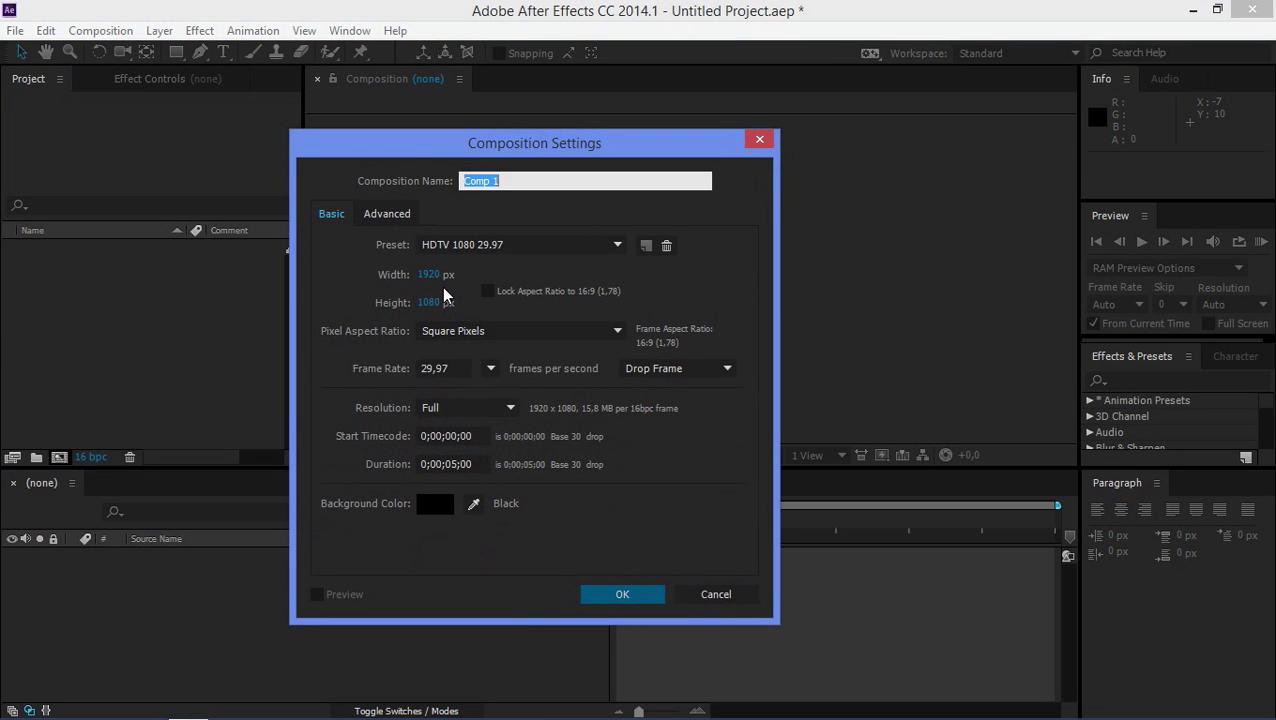
Make the composition 800 × 160 px, name it 'Lower Third', and confirm.
{"action": "left_click", "coordinate": [430, 275]}
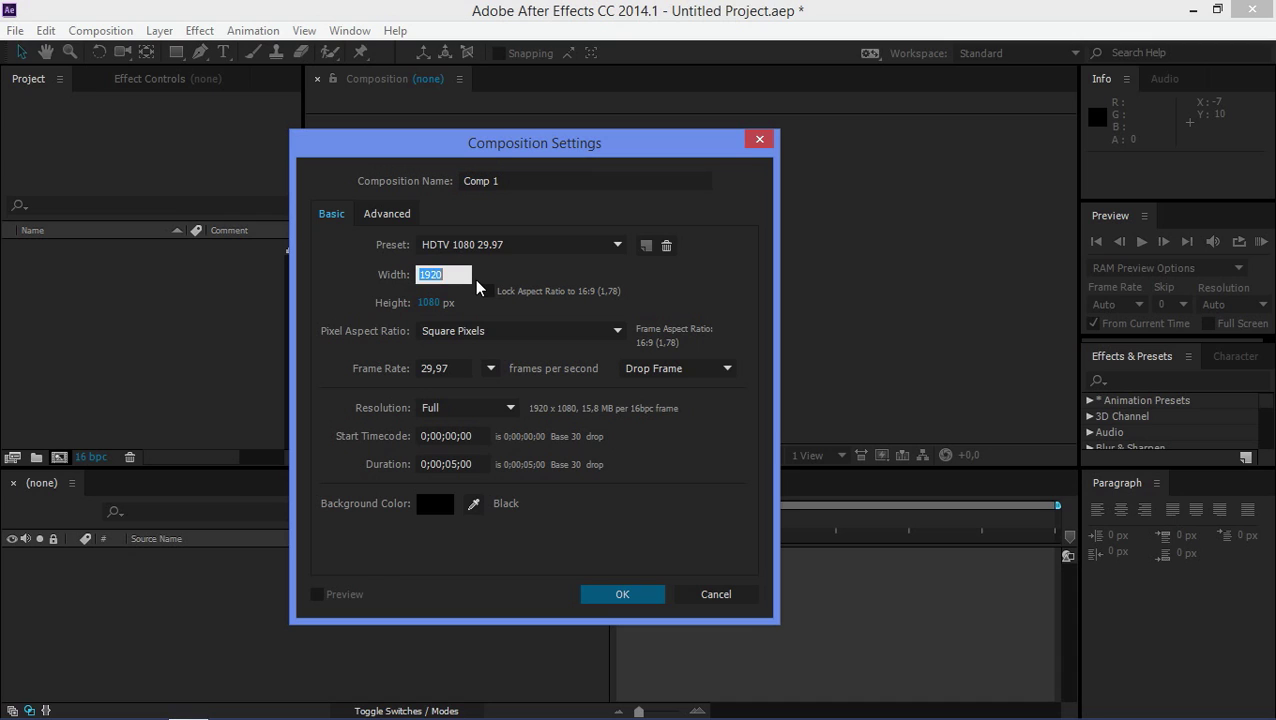
{"action": "type", "text": "800"}
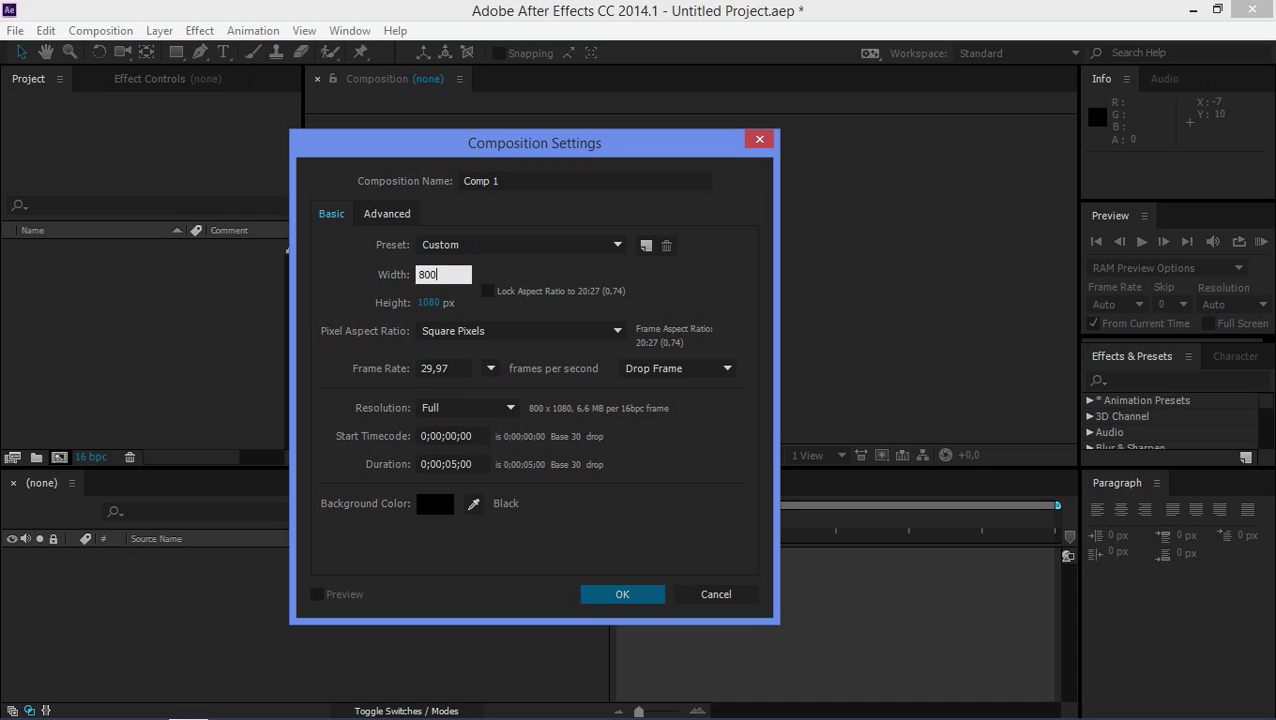
{"action": "left_click", "coordinate": [428, 303]}
{"action": "type", "text": "1"}
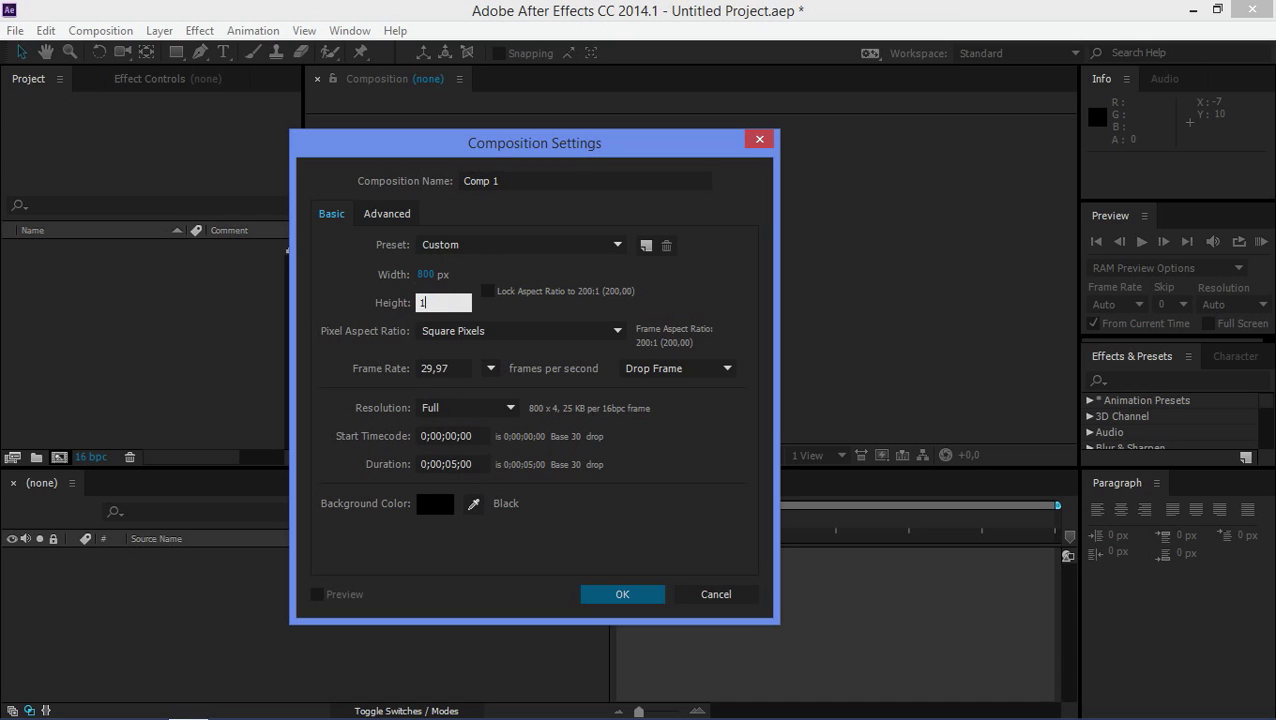
{"action": "type", "text": "60"}
{"action": "key", "text": "Return"}
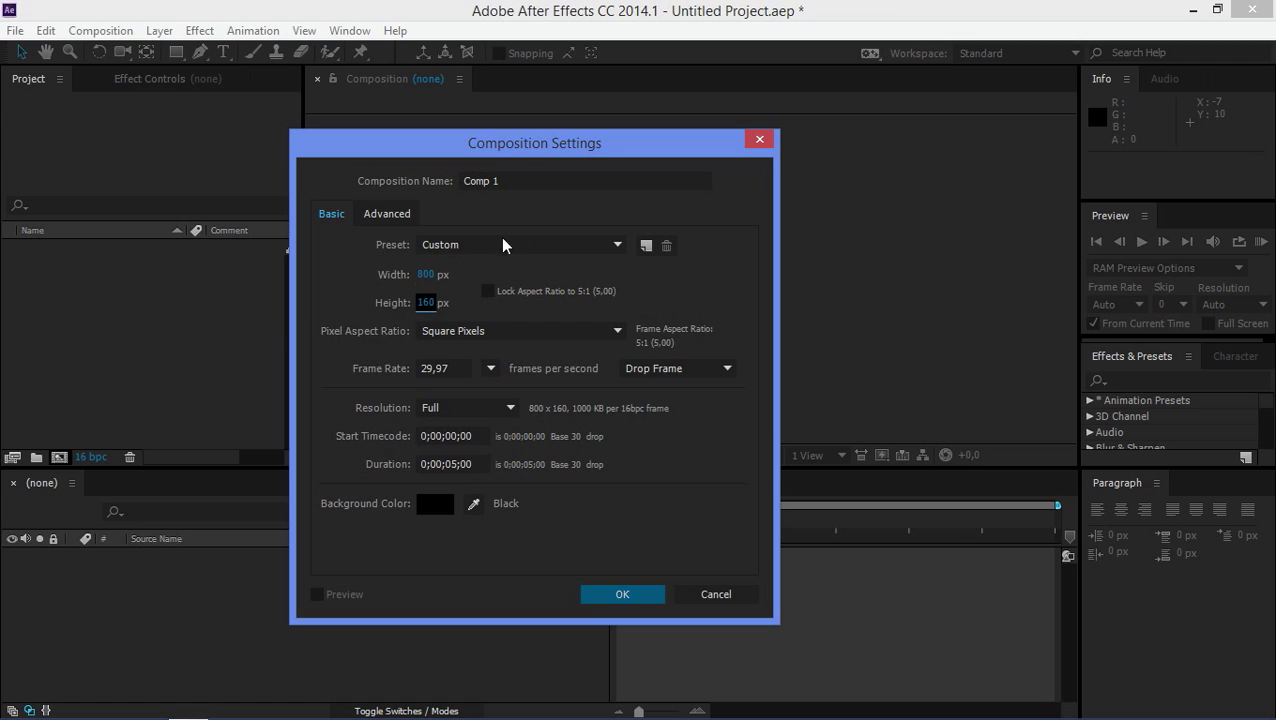
{"action": "left_click", "coordinate": [529, 177]}
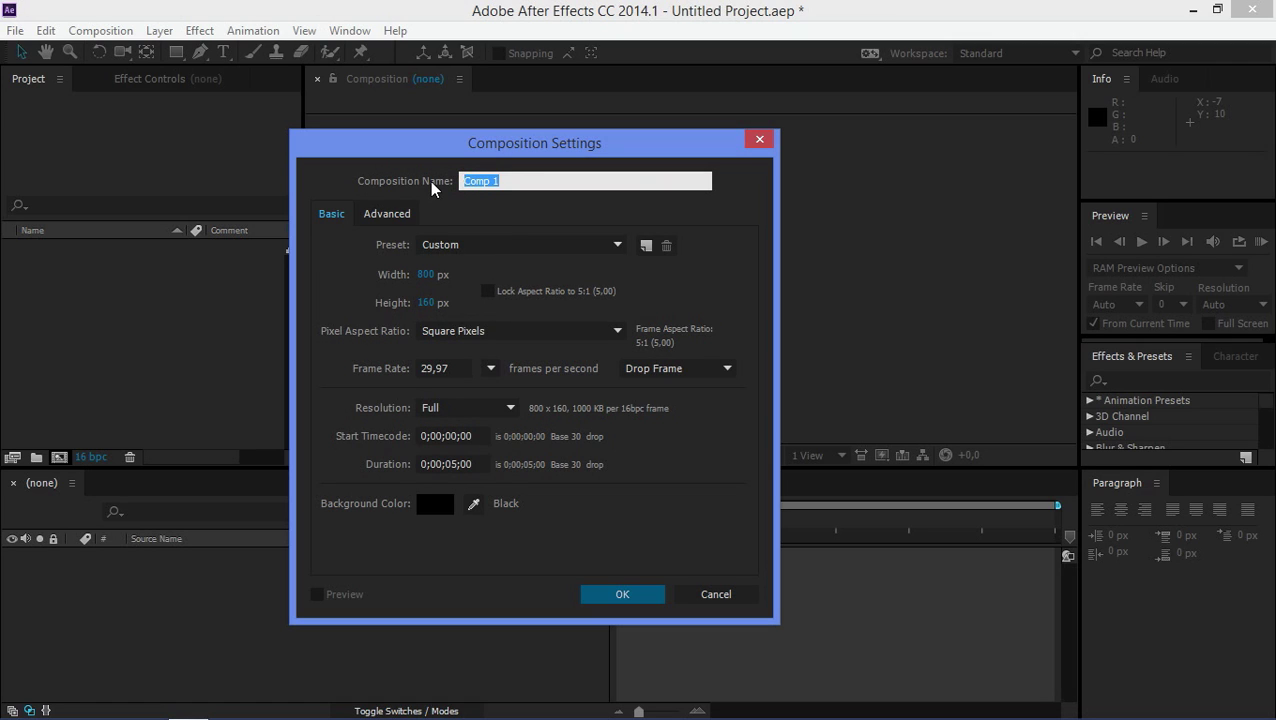
{"action": "type", "text": "Lower Third"}
{"action": "left_click", "coordinate": [635, 597]}
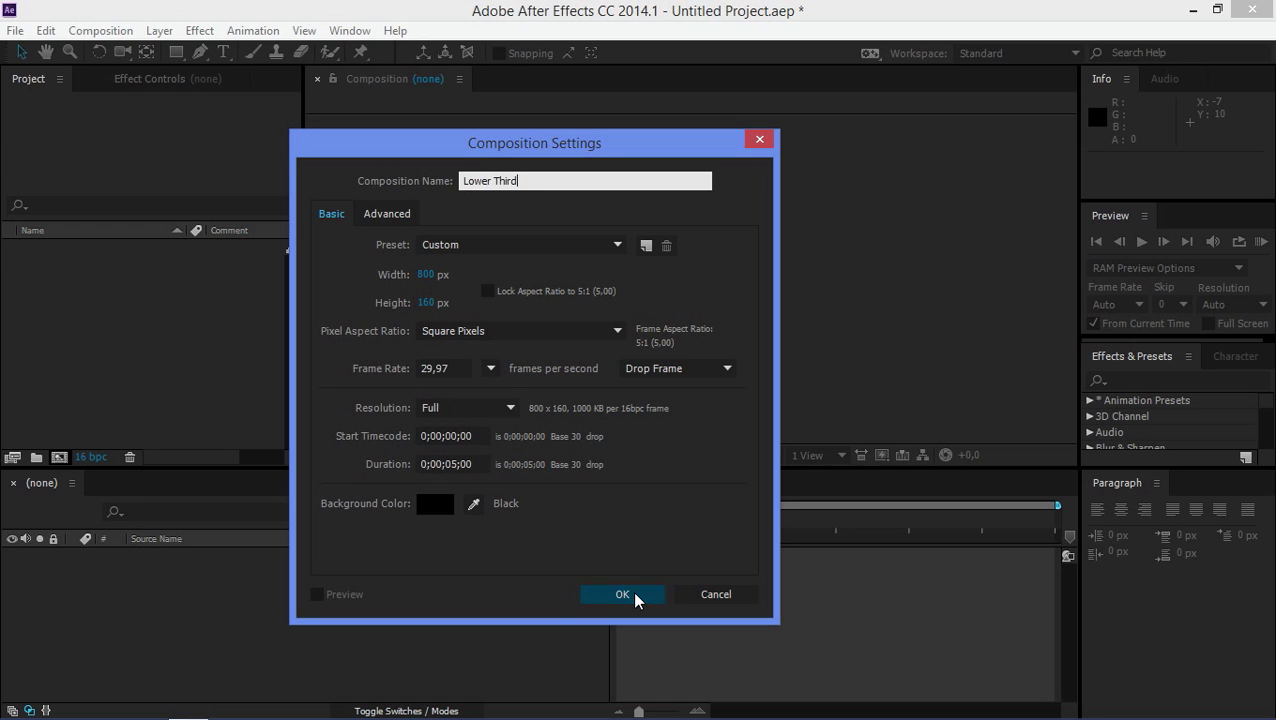
Show the viewer grid, enable View > Snap to Grid, and select the Rectangle tool.
{"action": "left_click", "coordinate": [403, 456]}
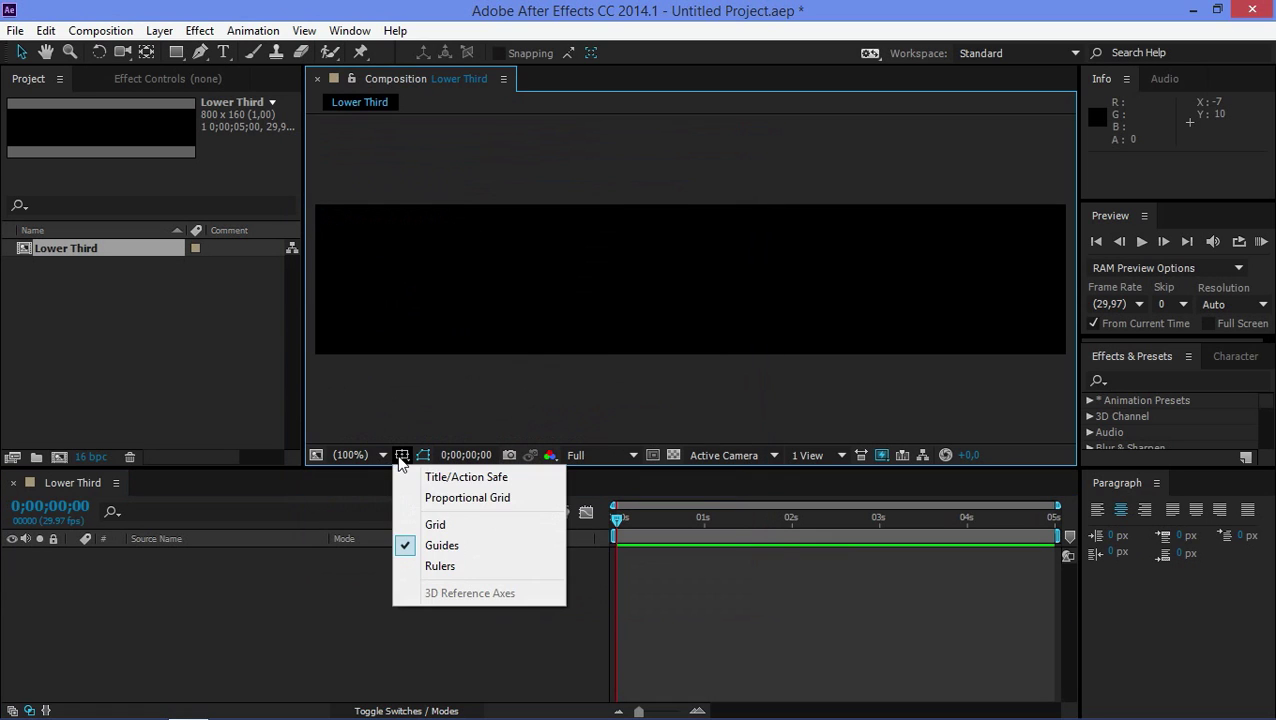
{"action": "left_click", "coordinate": [430, 524]}
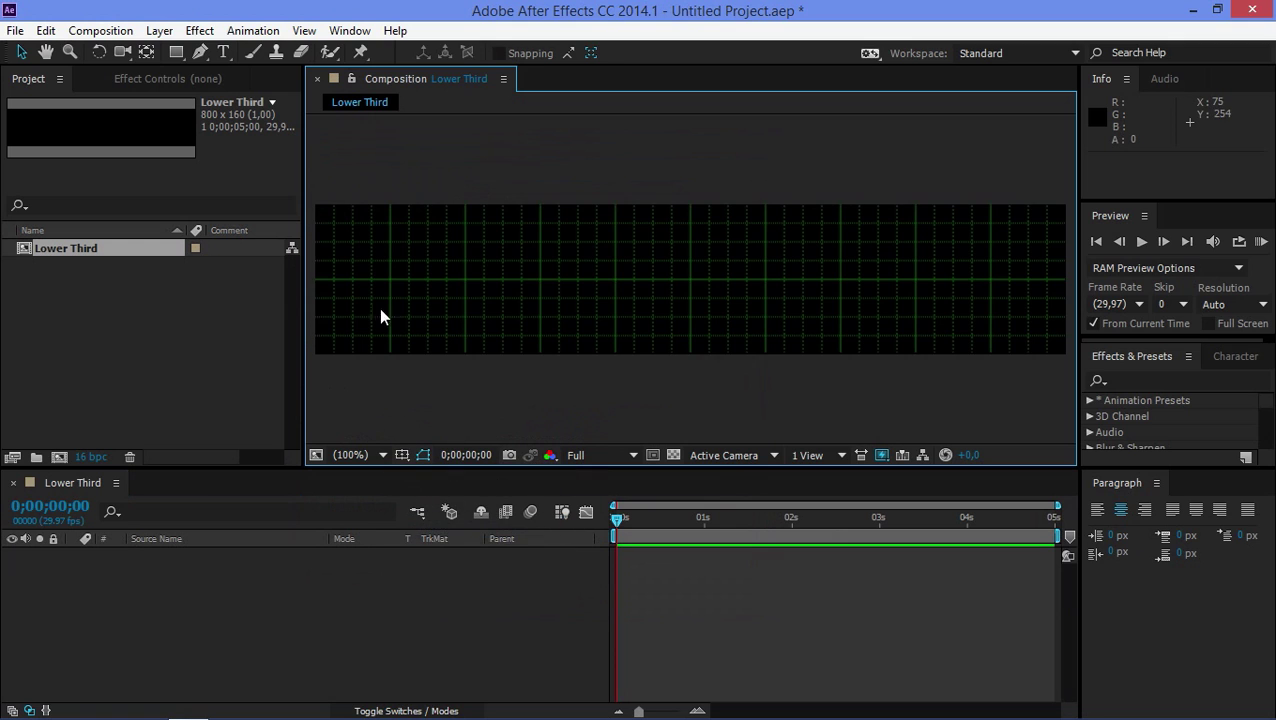
{"action": "left_click", "coordinate": [302, 31]}
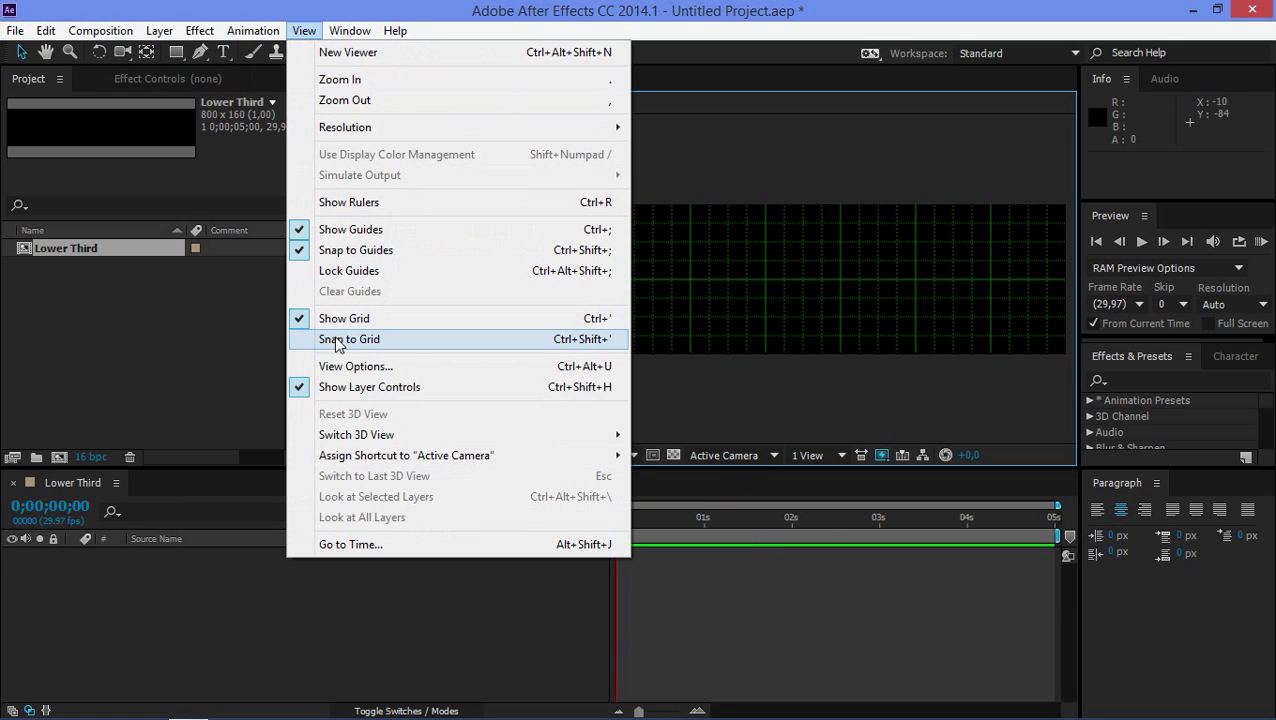
{"action": "left_click", "coordinate": [372, 342]}
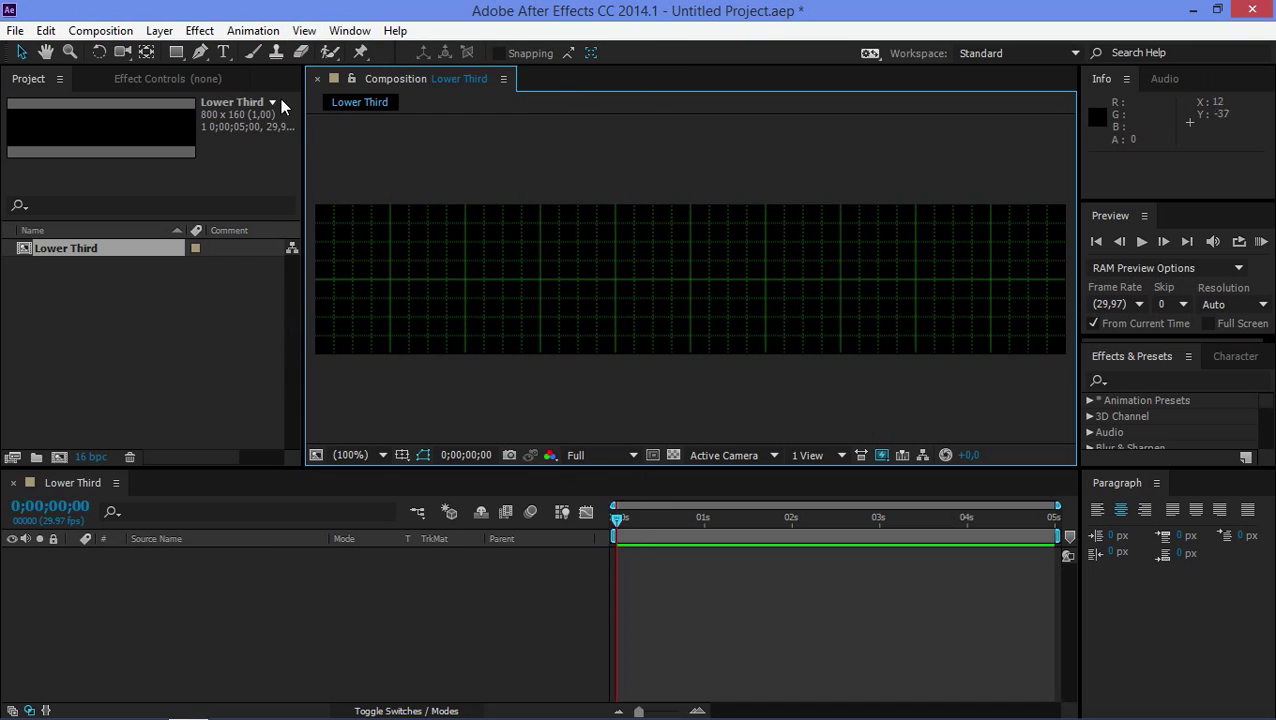
{"action": "left_click", "coordinate": [177, 52]}
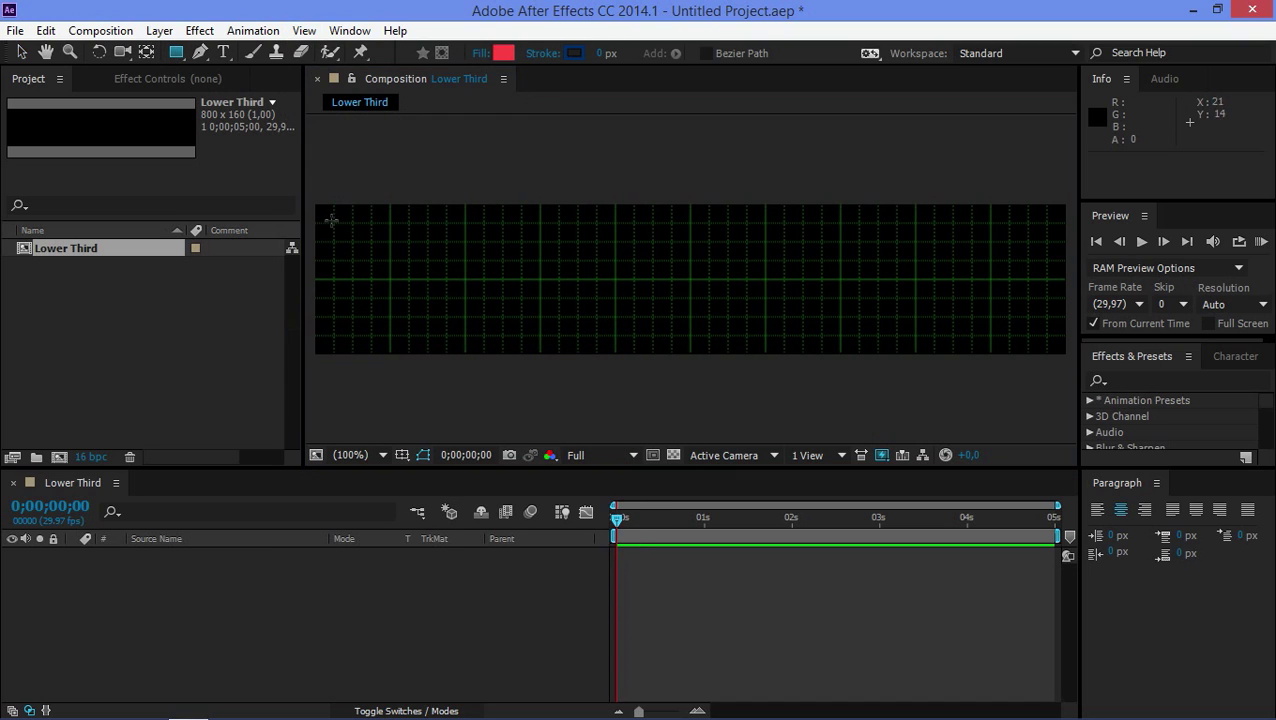
Draw a red bar at the left edge, then a #252525 rectangle across the top.
{"action": "mouse_move", "coordinate": [315, 206]}
{"action": "left_mouse_down"}
{"action": "mouse_move", "coordinate": [337, 230]}
{"action": "mouse_move", "coordinate": [352, 308]}
{"action": "mouse_move", "coordinate": [343, 347]}
{"action": "left_mouse_up"}
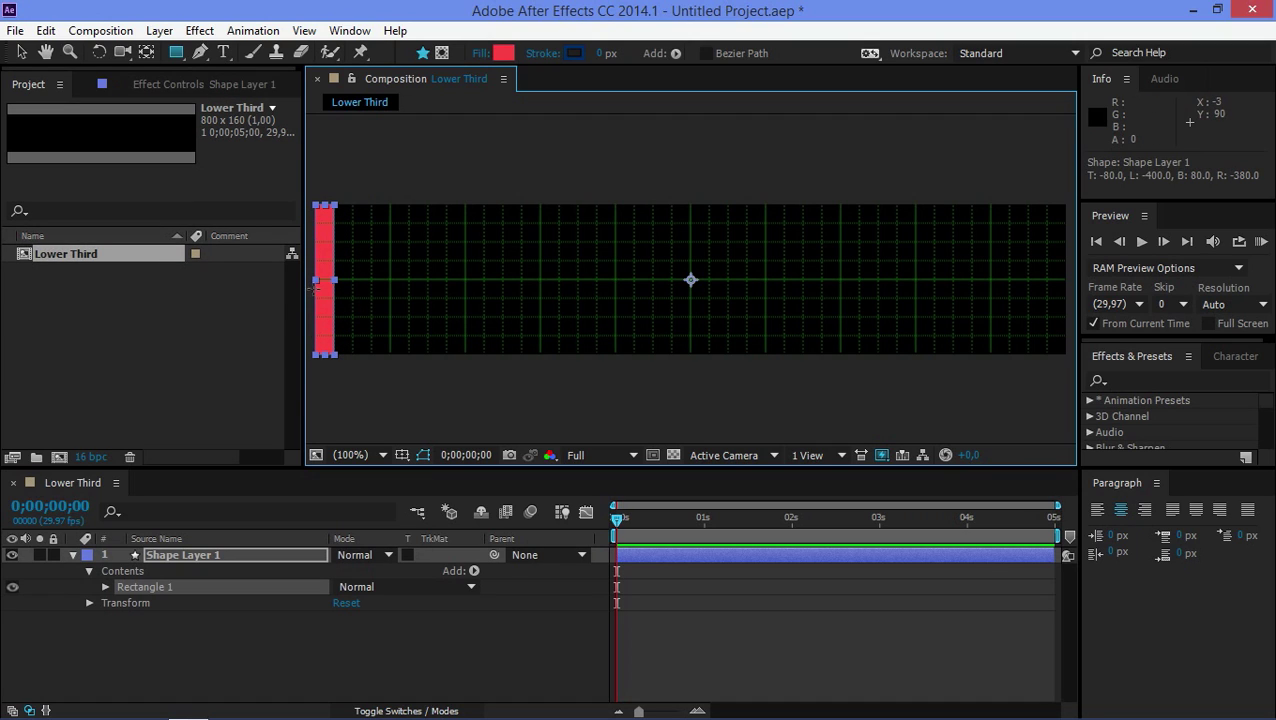
{"action": "left_click", "coordinate": [143, 638]}
{"action": "left_click", "coordinate": [503, 52]}
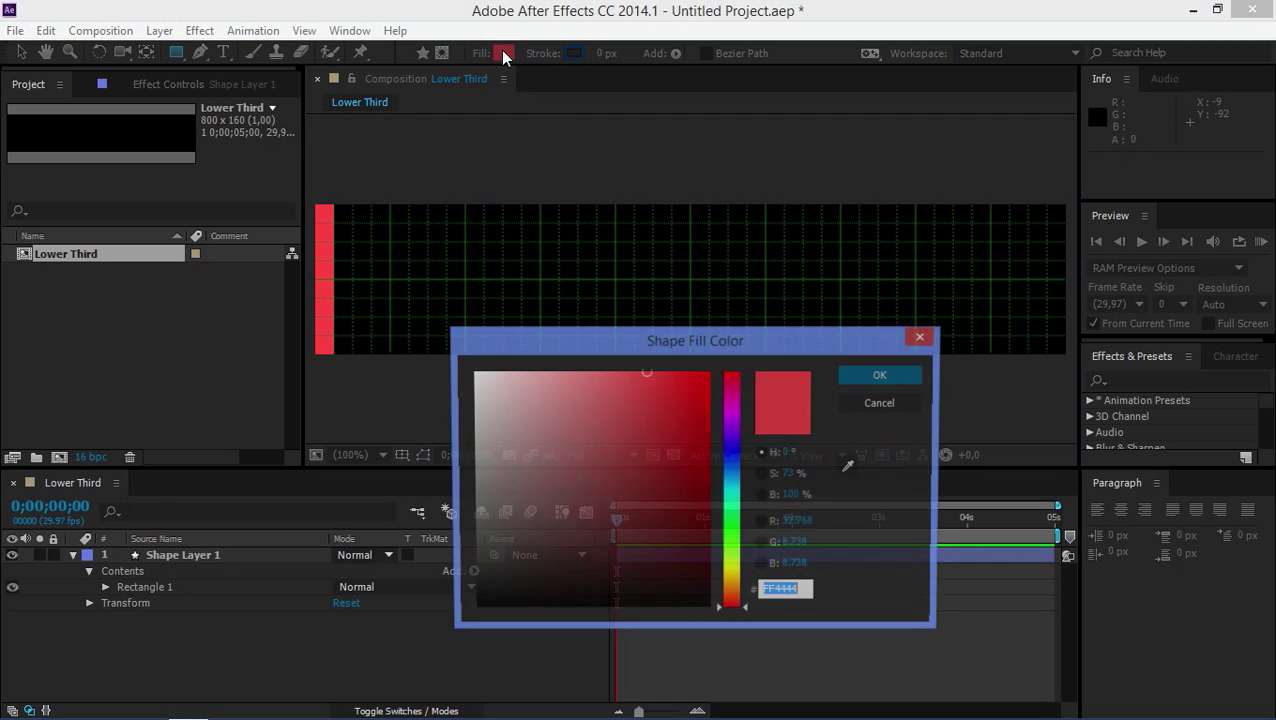
{"action": "type", "text": "252525"}
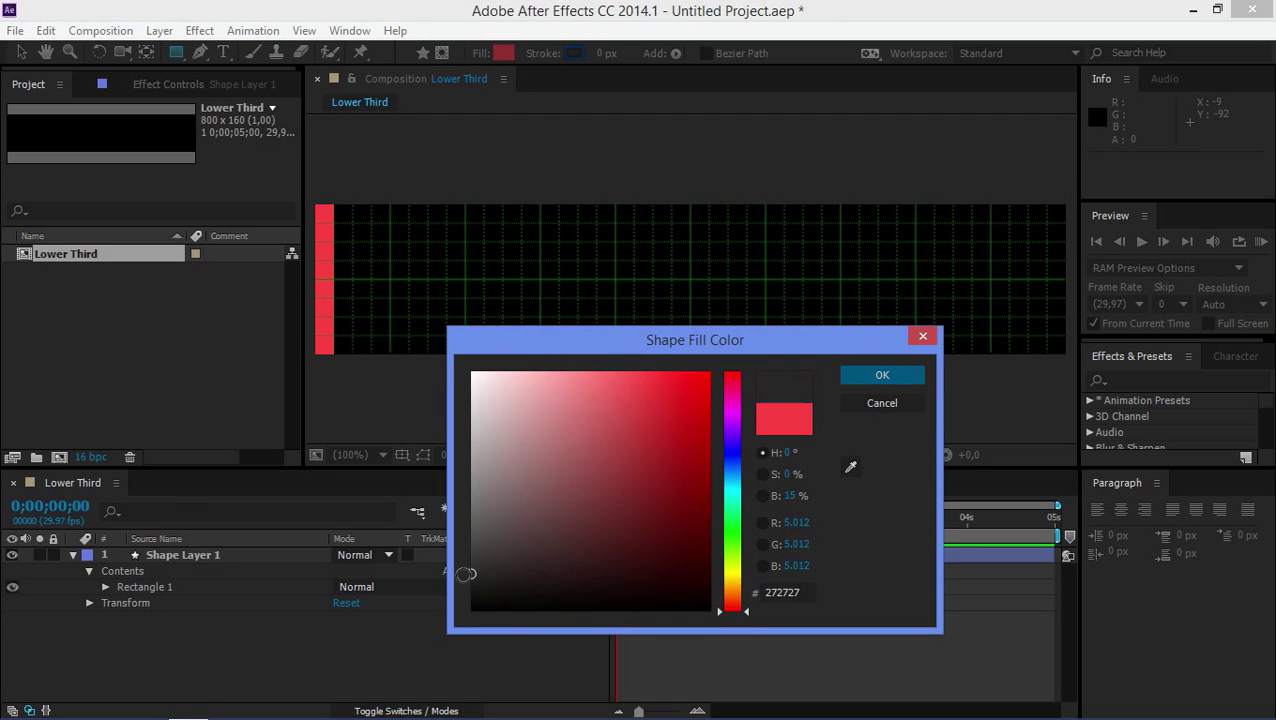
{"action": "left_click", "coordinate": [882, 372]}
{"action": "left_click_drag", "start_coordinate": [334, 204], "coordinate": [1066, 298]}
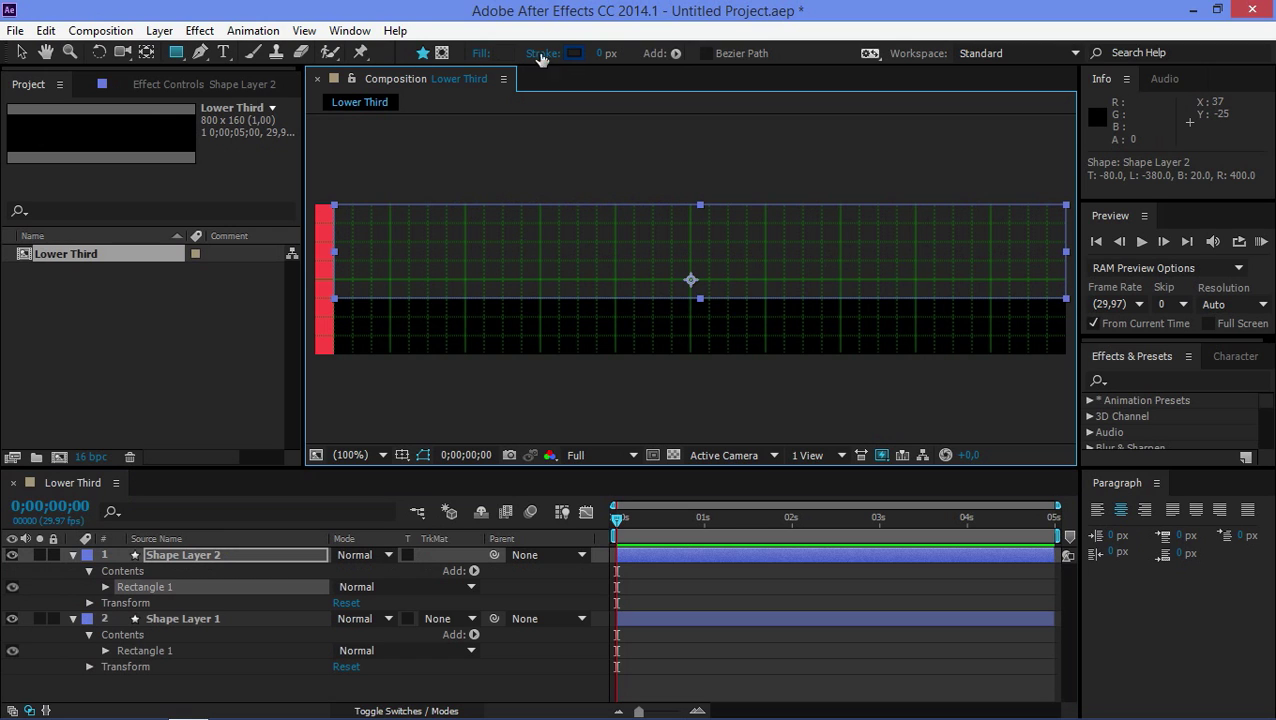
Lighten the fill to mid grey and draw a rectangle along the bottom half.
{"action": "left_click", "coordinate": [504, 53]}
{"action": "left_click", "coordinate": [480, 548]}
{"action": "left_click_drag", "start_coordinate": [480, 548], "coordinate": [463, 519]}
{"action": "left_click", "coordinate": [870, 376]}
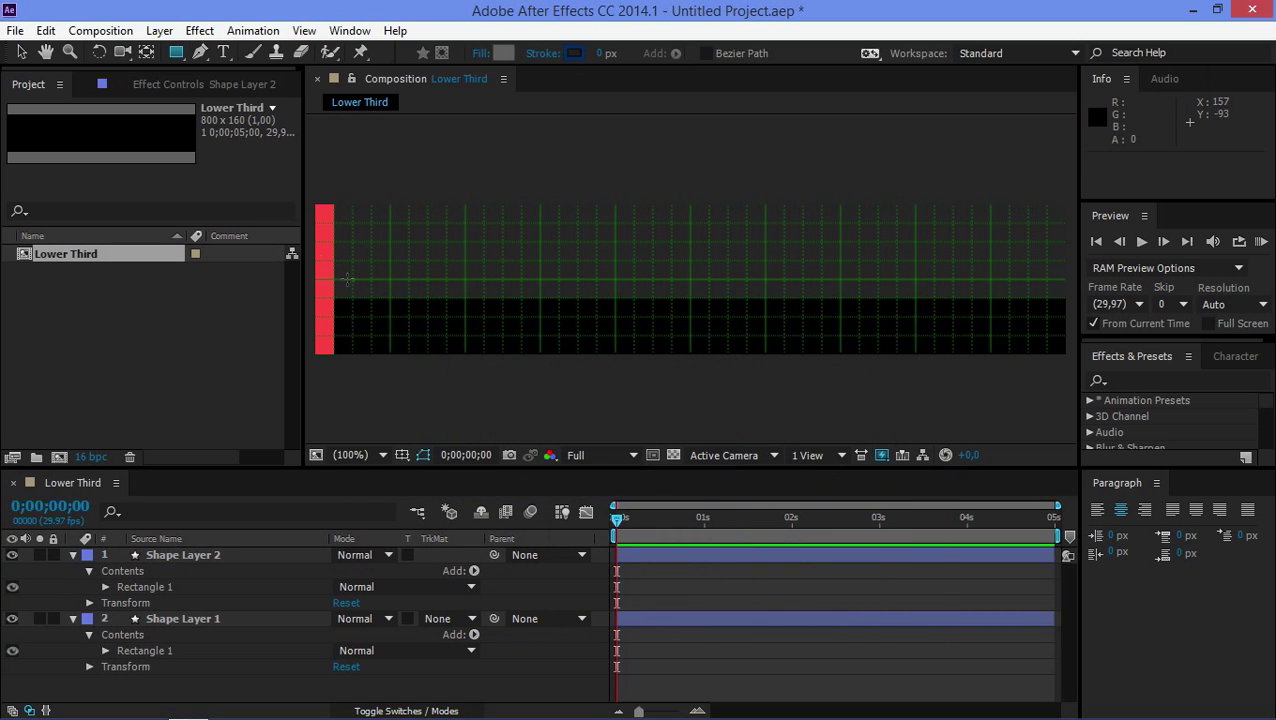
{"action": "left_click_drag", "start_coordinate": [334, 299], "coordinate": [541, 336]}
{"action": "left_click_drag", "start_coordinate": [676, 371], "coordinate": [916, 354]}
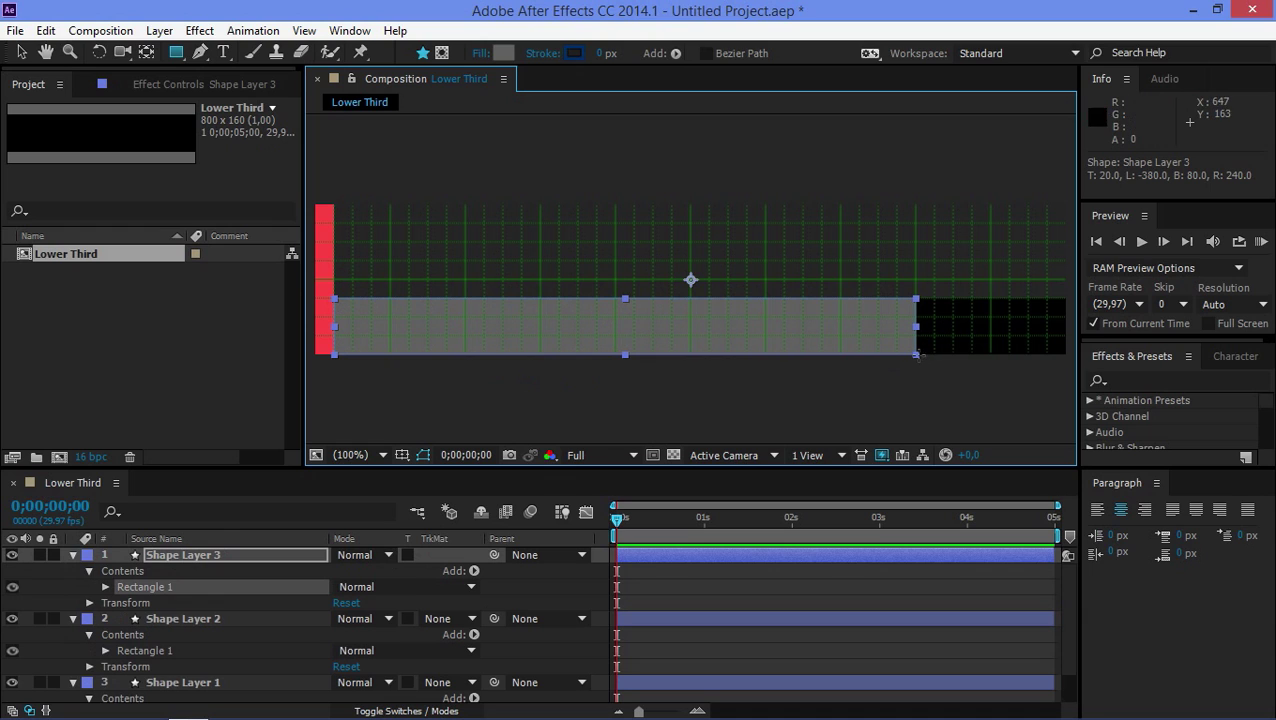
Adjust that rectangle's fill to #4F4E4E and select all three shape layers.
{"action": "left_click", "coordinate": [508, 52]}
{"action": "left_click_drag", "start_coordinate": [471, 522], "coordinate": [472, 537]}
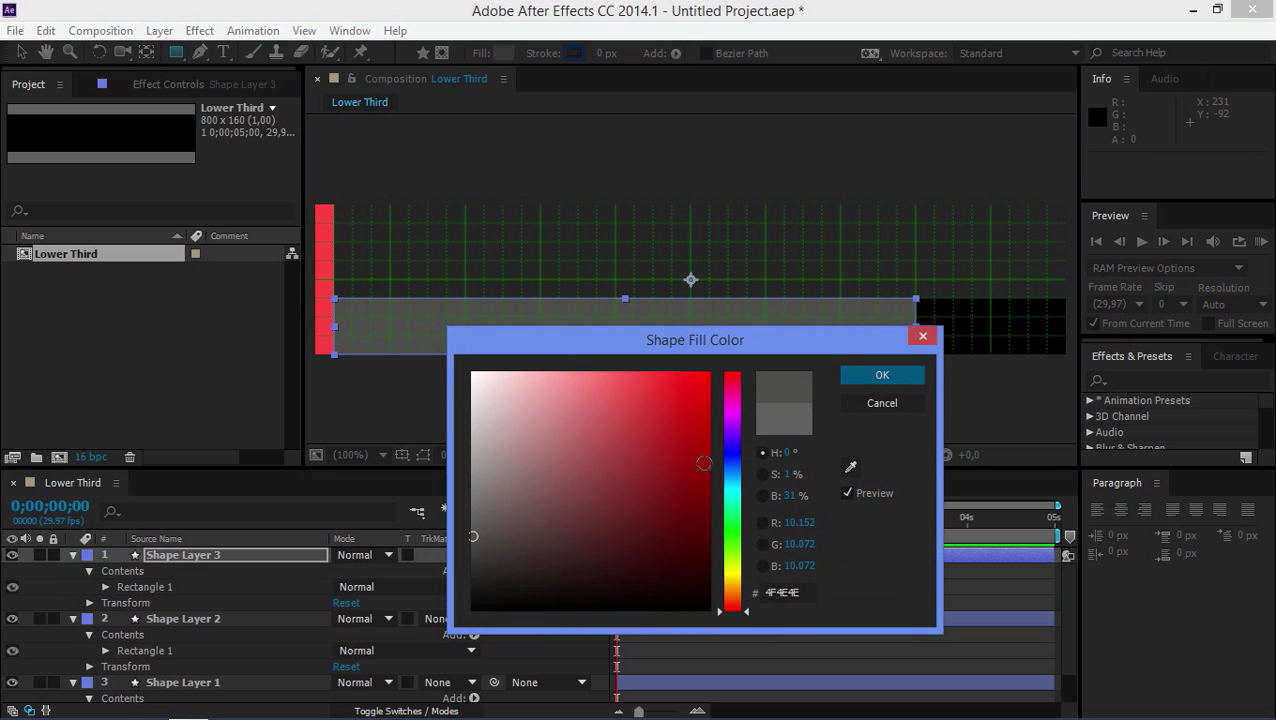
{"action": "left_click", "coordinate": [881, 370]}
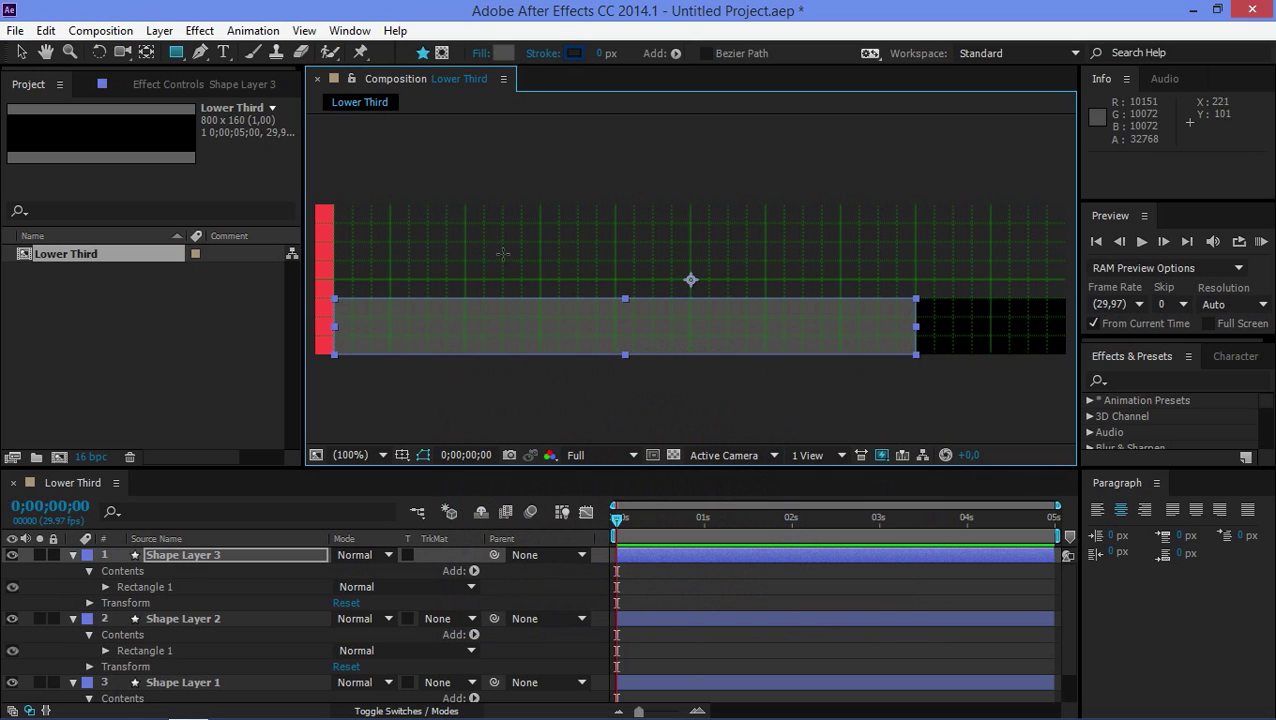
{"action": "left_click", "coordinate": [195, 684], "text": "shift"}
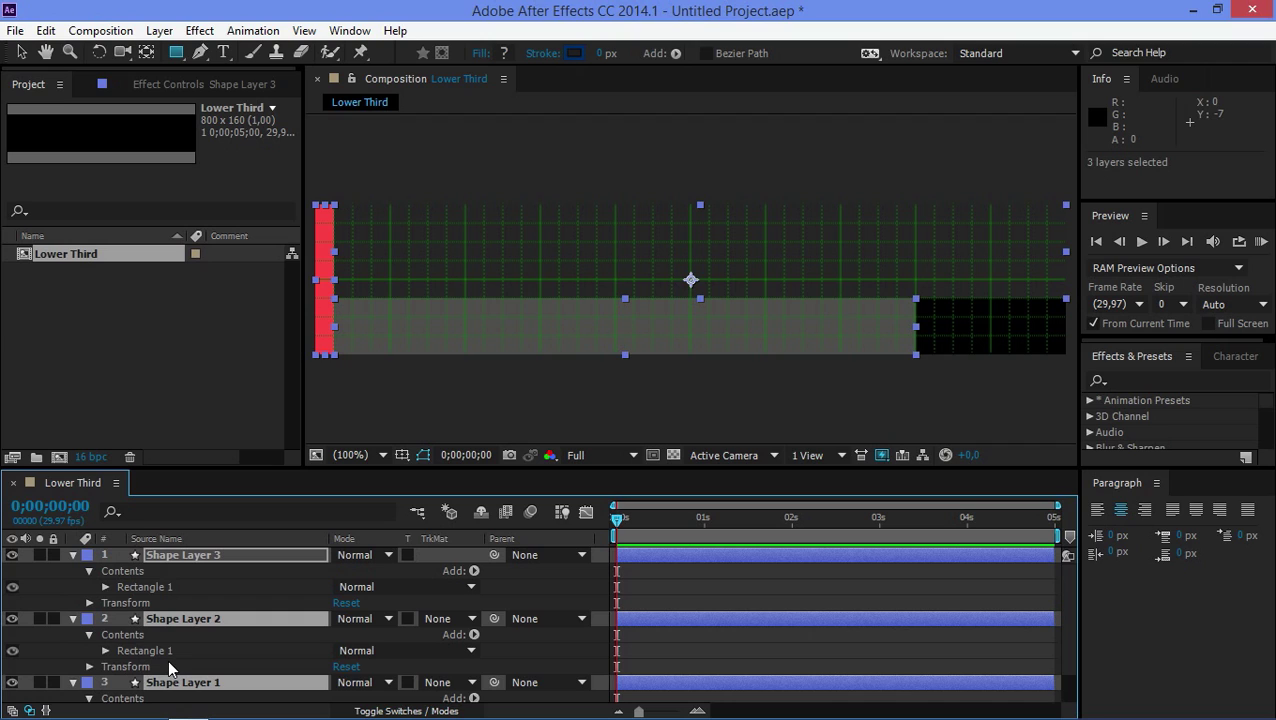
Reveal the Scale property and set starting Scale keyframes on all three shape layers.
{"action": "key", "text": "s"}
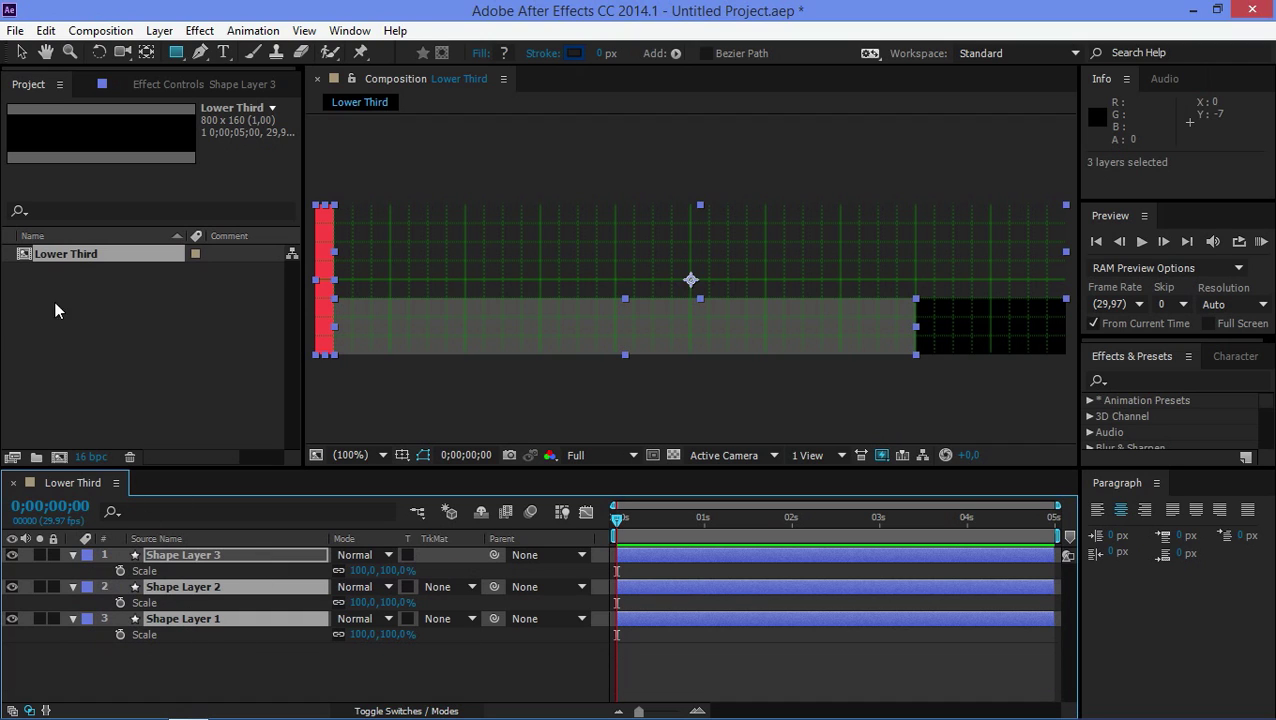
{"action": "left_click", "coordinate": [21, 54]}
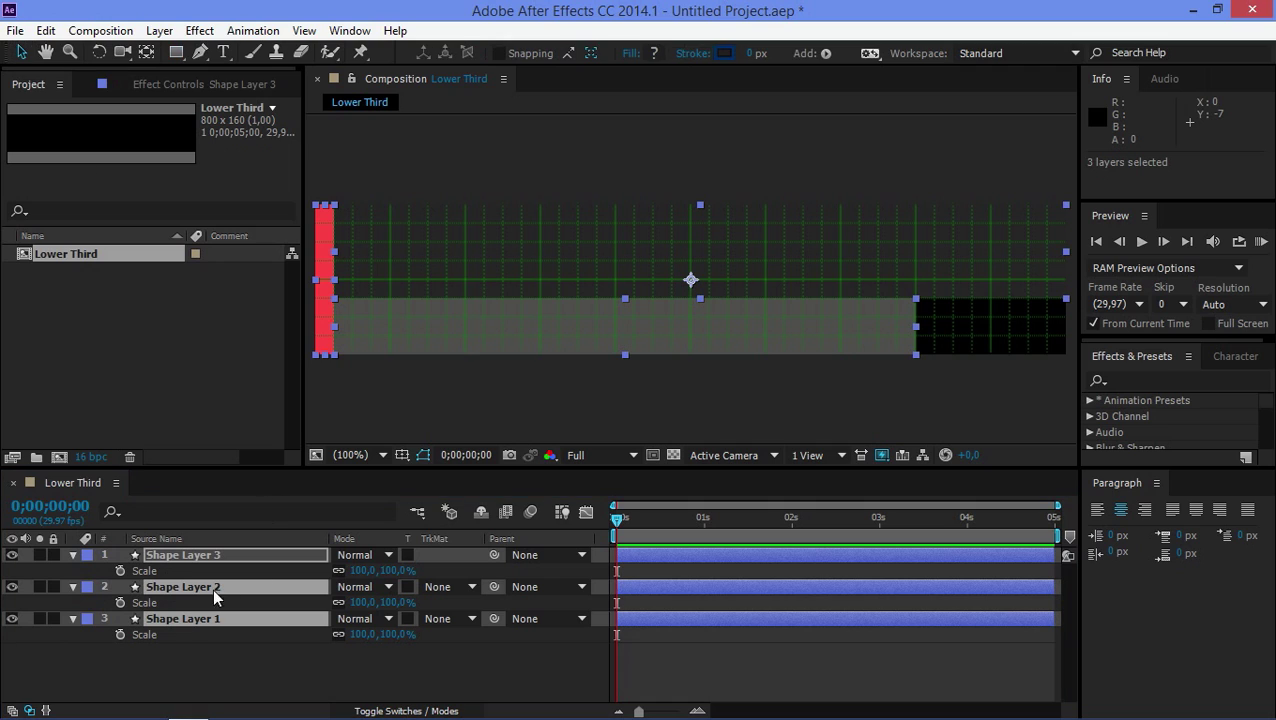
{"action": "left_click", "coordinate": [121, 570]}
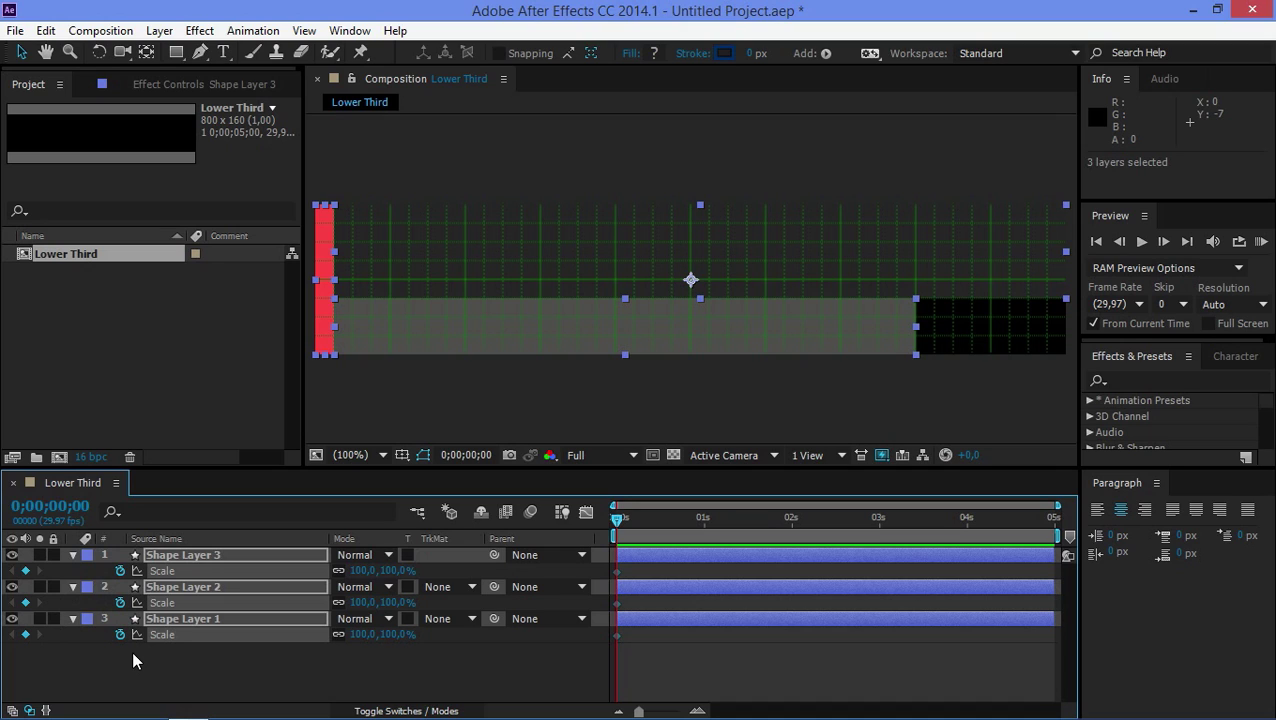
Add a second Scale keyframe to Shape Layer 1 five frames in.
{"action": "key", "text": "Page_Down"}
{"action": "key", "text": "Page_Down"}
{"action": "key", "text": "Page_Down"}
{"action": "key", "text": "Page_Down"}
{"action": "key", "text": "Page_Down"}
{"action": "left_click", "coordinate": [133, 650]}
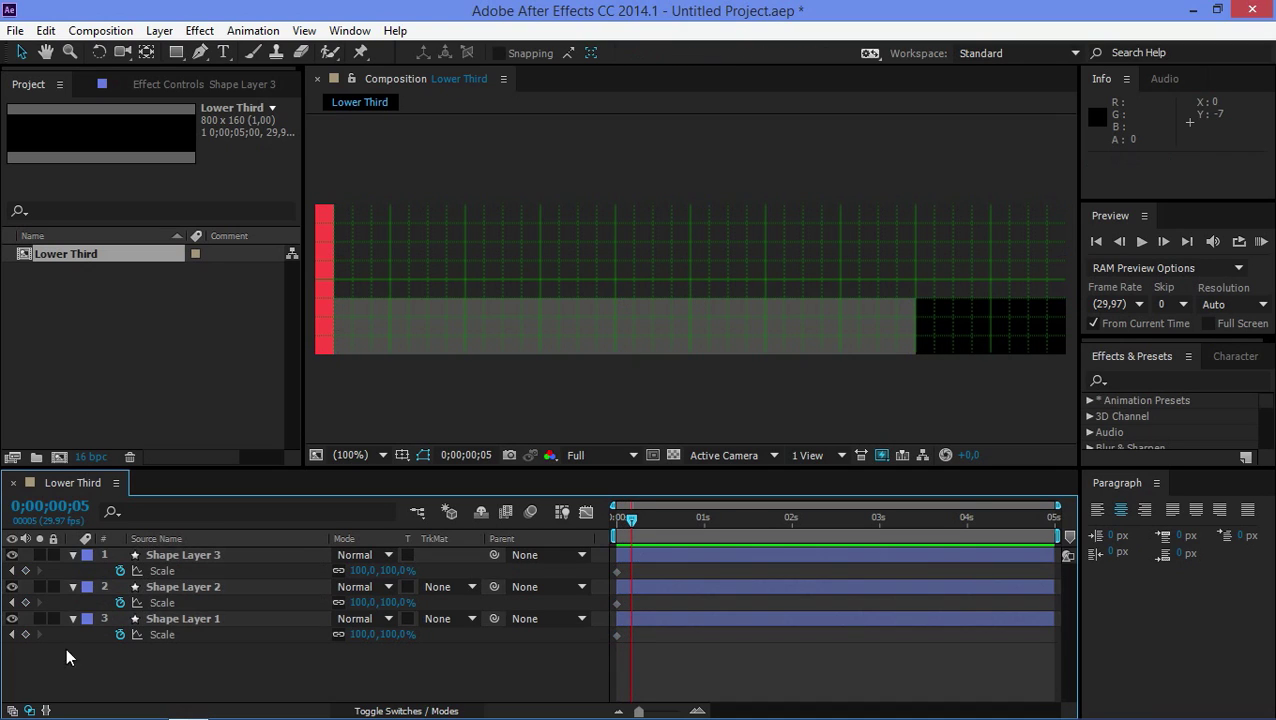
{"action": "left_click", "coordinate": [25, 635]}
{"action": "left_click", "coordinate": [211, 619]}
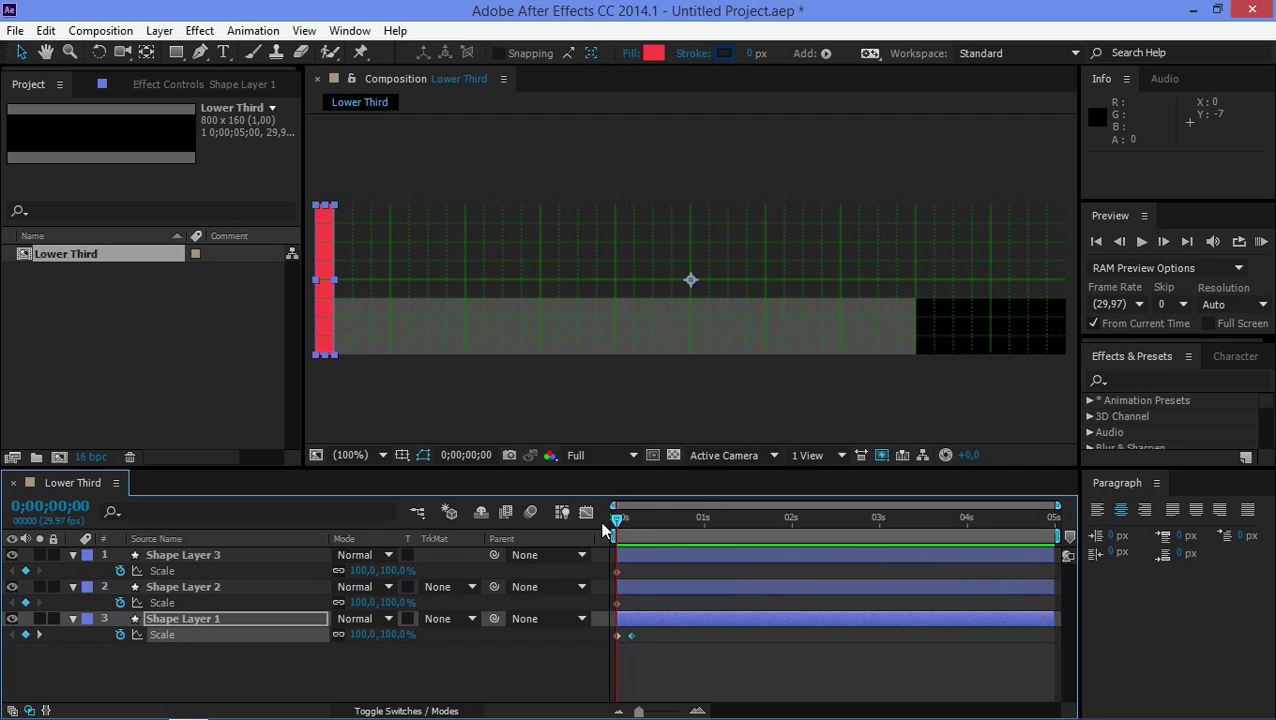
Key Scale on Shape Layers 3 and 2 at 0;00;00;20, then return to frame 0.
{"action": "key", "text": "shift+Page_Down"}
{"action": "key", "text": "shift+Page_Down"}
{"action": "left_click", "coordinate": [26, 570]}
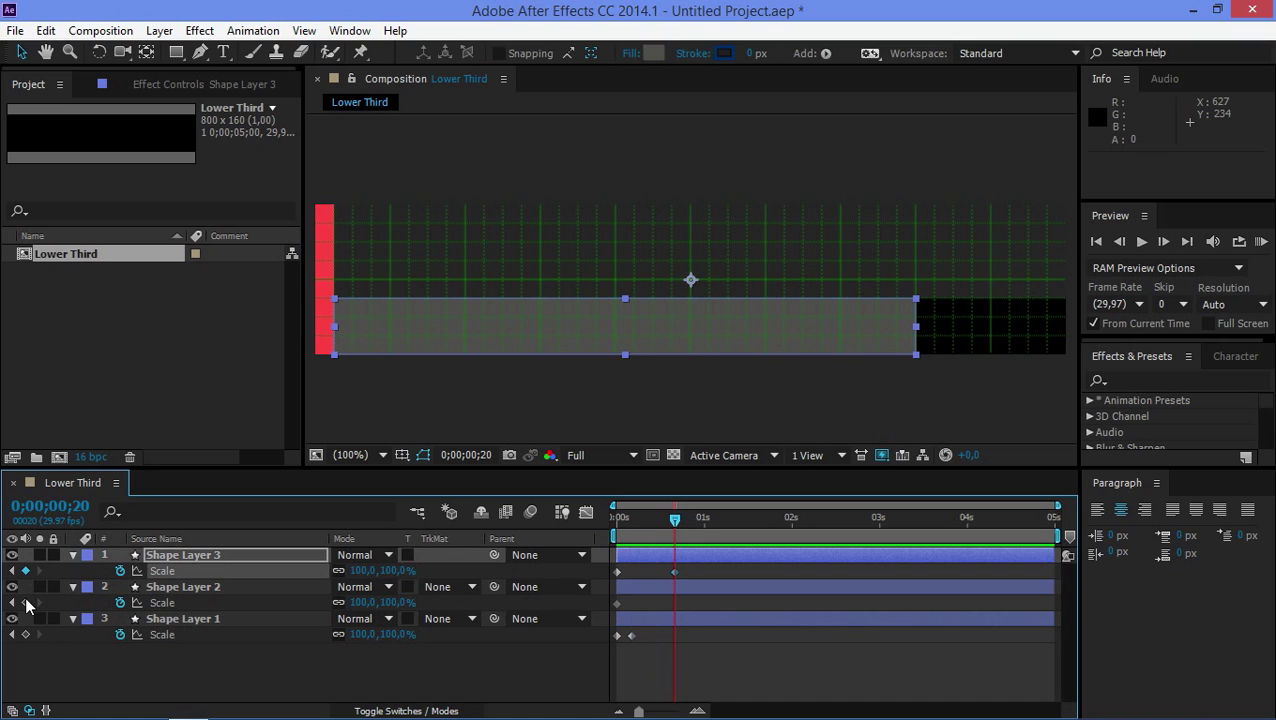
{"action": "left_click", "coordinate": [26, 602]}
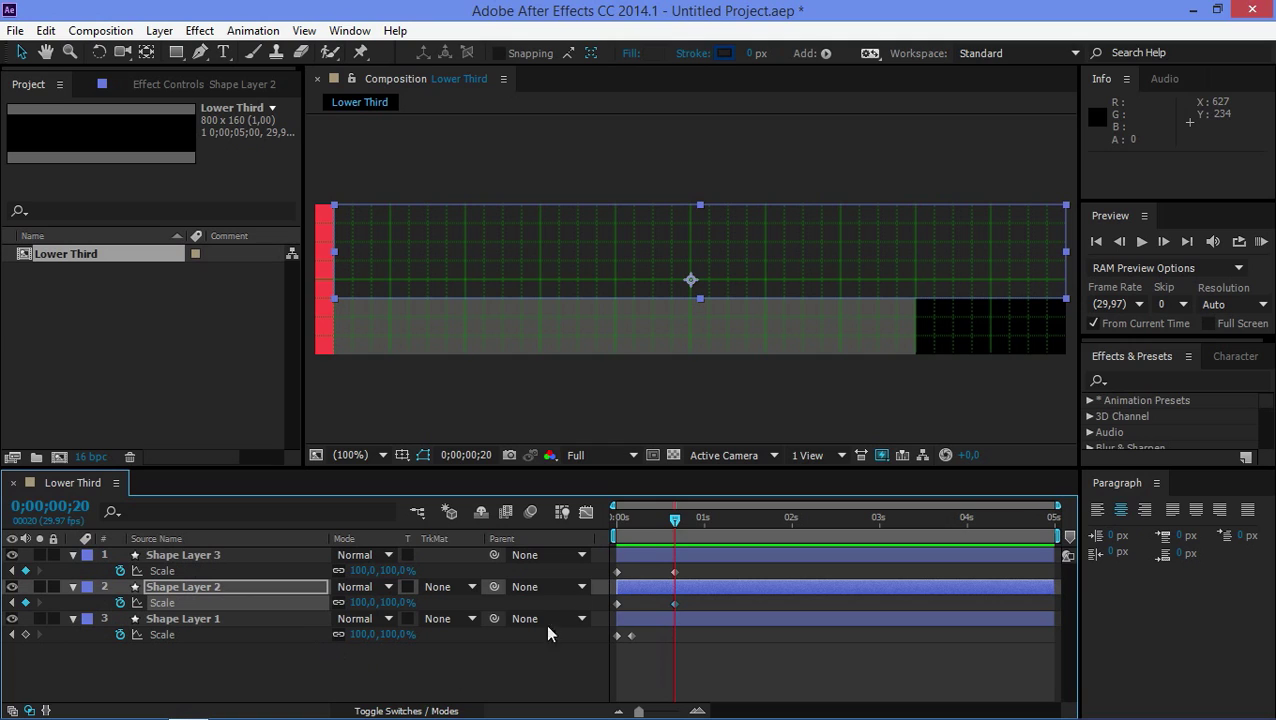
{"action": "left_click_drag", "start_coordinate": [629, 511], "coordinate": [587, 513]}
Set Scale X to 0 on Shape Layers 3 and 2 at frame 0.
{"action": "left_click", "coordinate": [382, 652]}
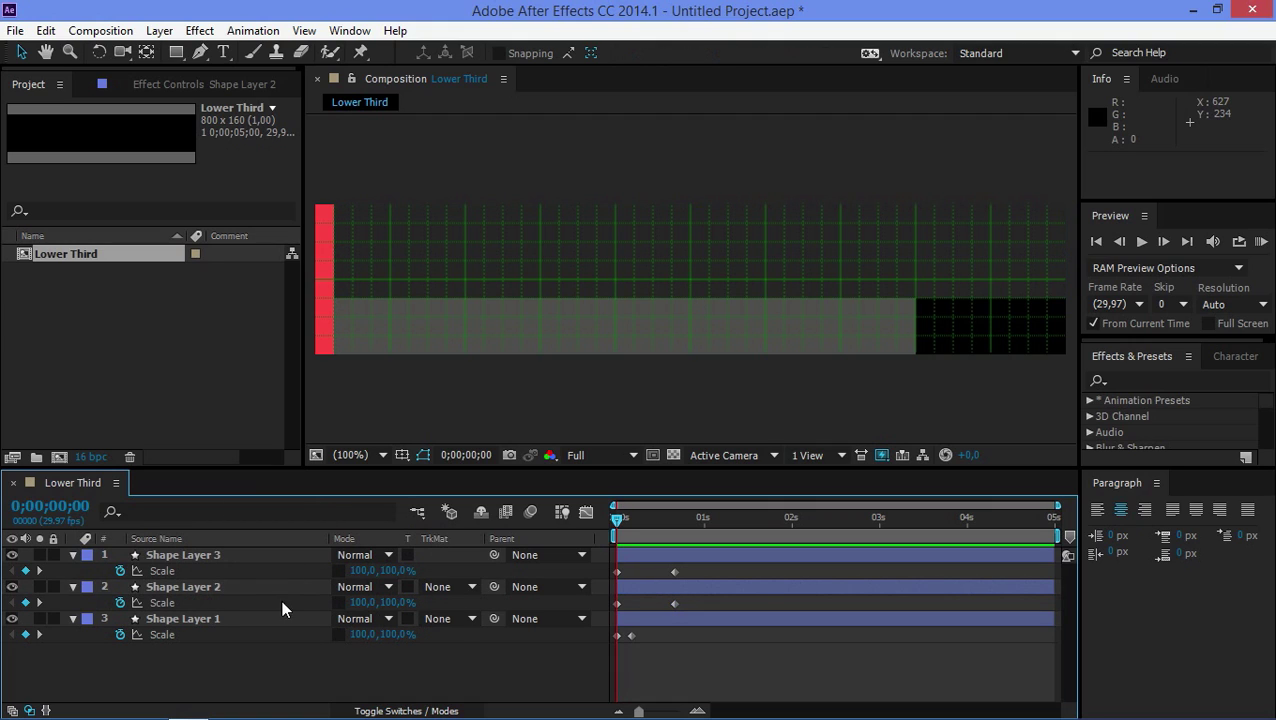
{"action": "left_click", "coordinate": [358, 571]}
{"action": "type", "text": "0"}
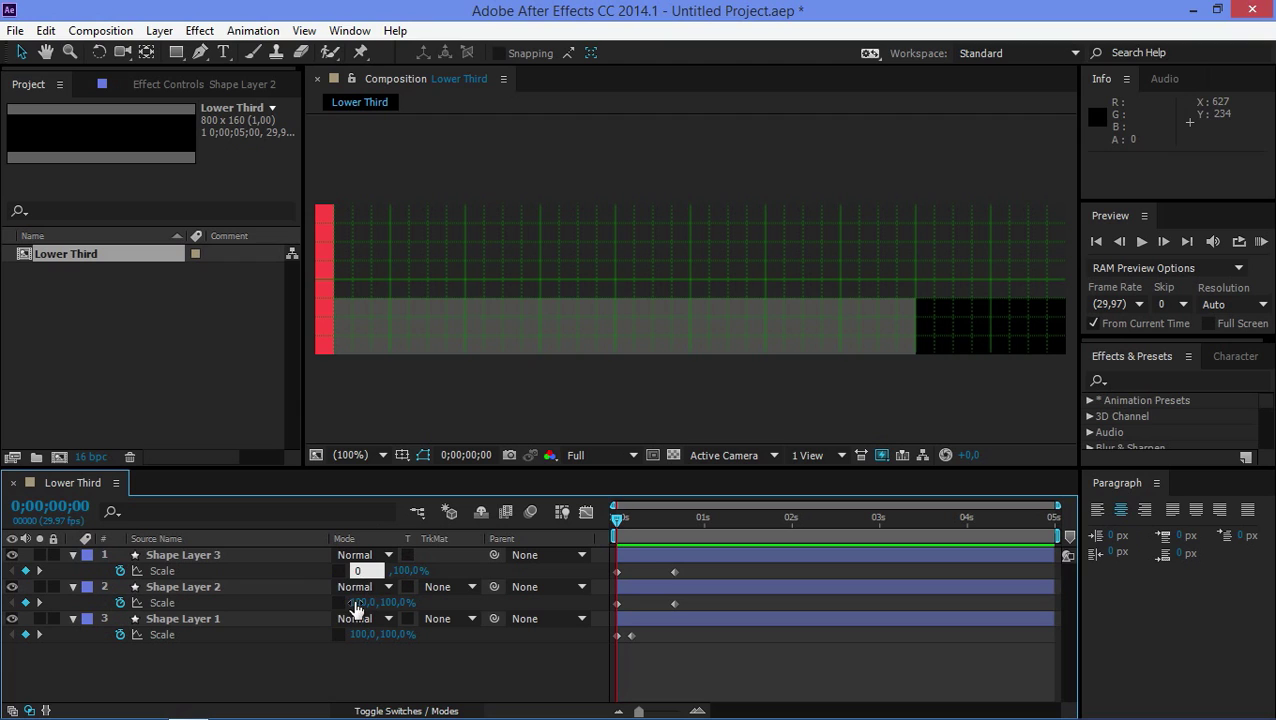
{"action": "left_click", "coordinate": [360, 602]}
{"action": "type", "text": "0"}
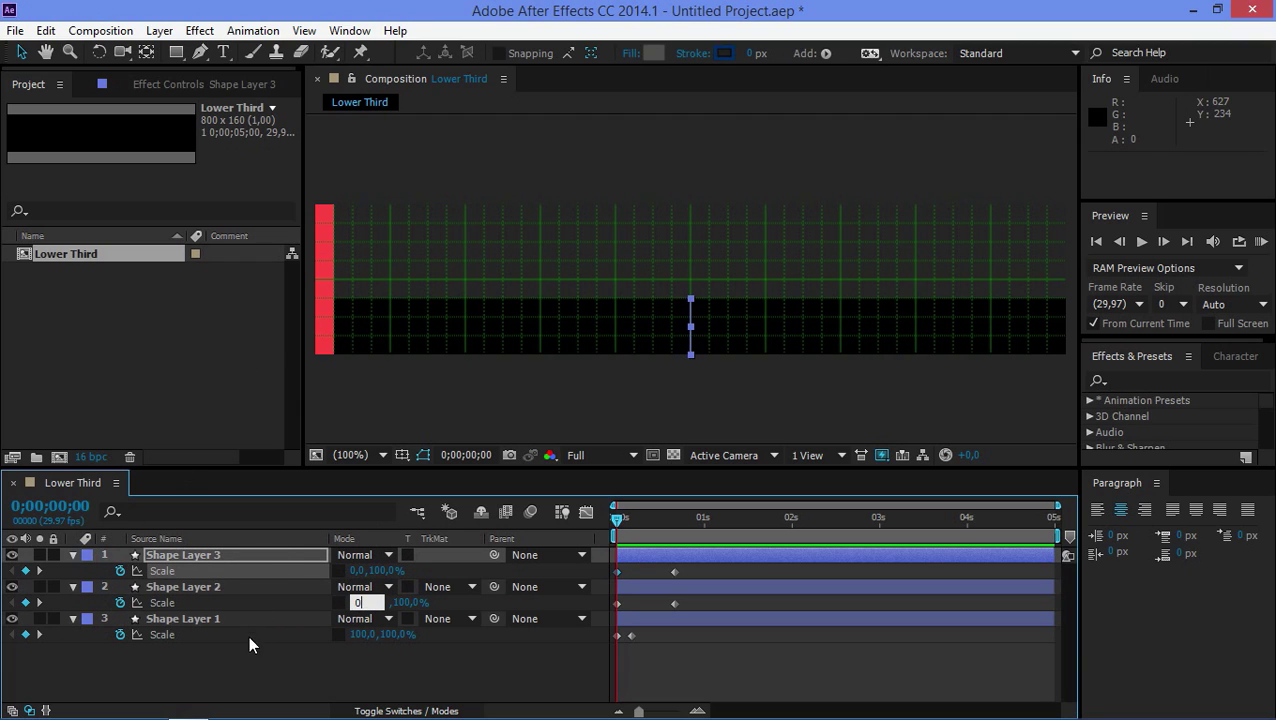
{"action": "left_click", "coordinate": [278, 653]}
Set Shape Layer 1's Scale Y to 0 and RAM Preview the animation.
{"action": "left_click", "coordinate": [395, 635]}
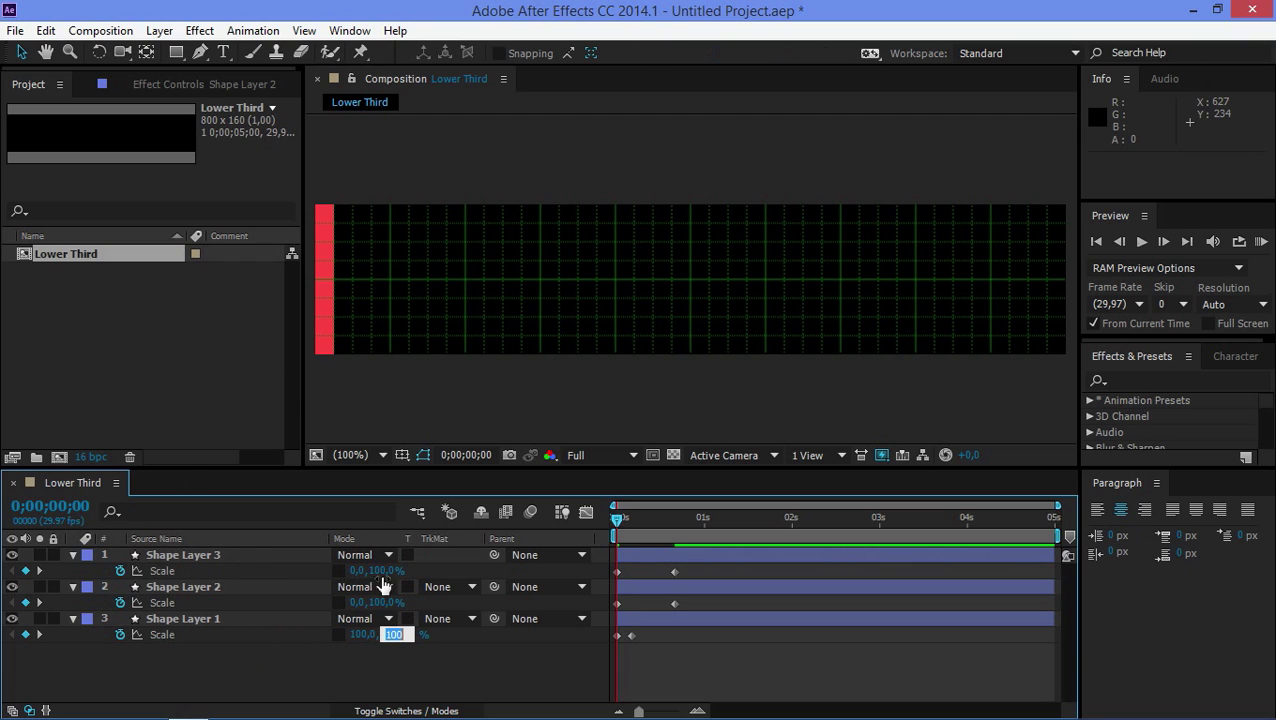
{"action": "type", "text": "0"}
{"action": "left_click", "coordinate": [203, 615]}
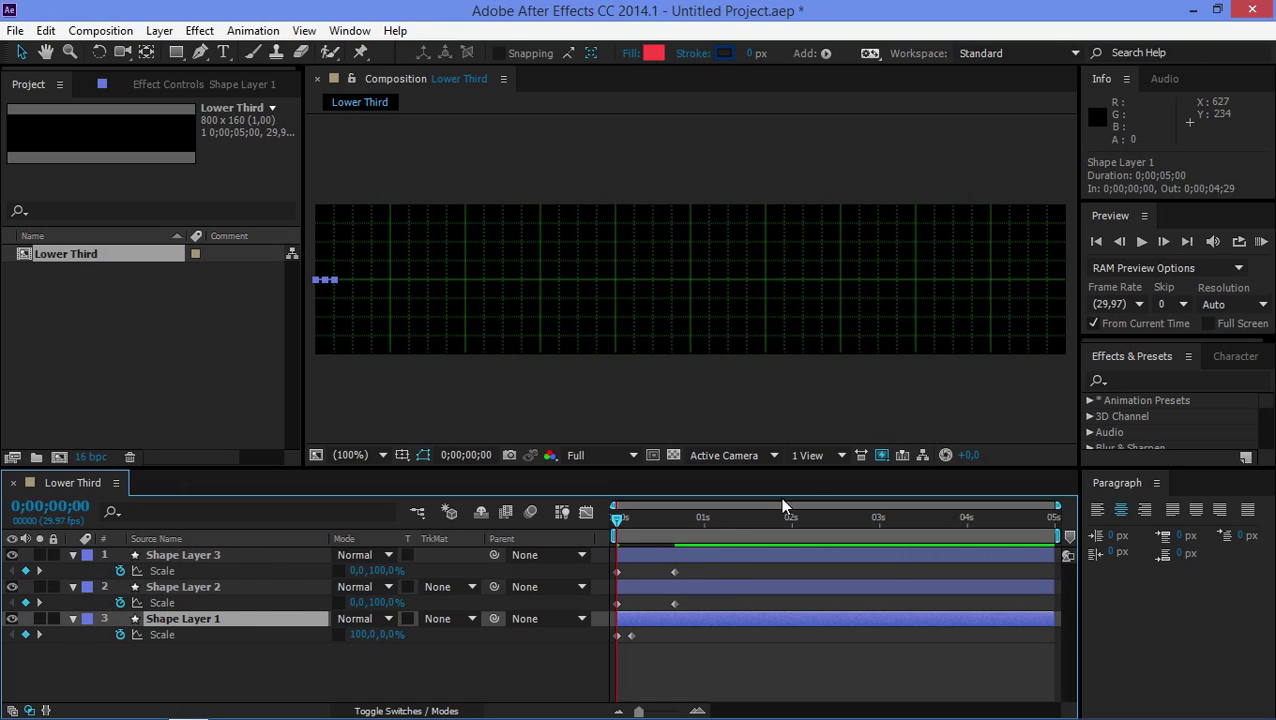
{"action": "left_click", "coordinate": [1261, 241]}
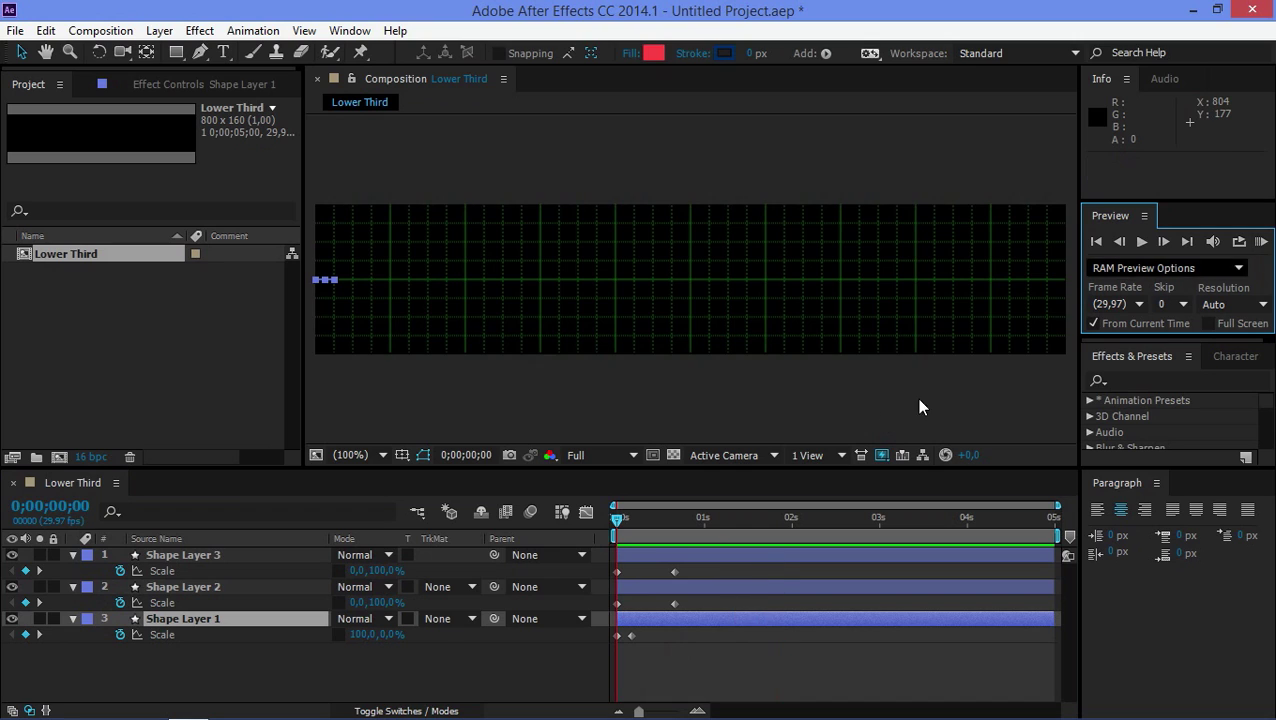
Shift Shape Layer 2's Scale keyframes to start at frame 4 and Shape Layer 3's at frame 8.
{"action": "left_click", "coordinate": [640, 646]}
{"action": "left_click_drag", "start_coordinate": [710, 613], "coordinate": [628, 605]}
{"action": "left_click_drag", "start_coordinate": [703, 564], "coordinate": [636, 575]}
{"action": "mouse_move", "coordinate": [616, 518]}
{"action": "left_mouse_down"}
{"action": "mouse_move", "coordinate": [648, 520]}
{"action": "mouse_move", "coordinate": [612, 528]}
{"action": "left_mouse_up"}
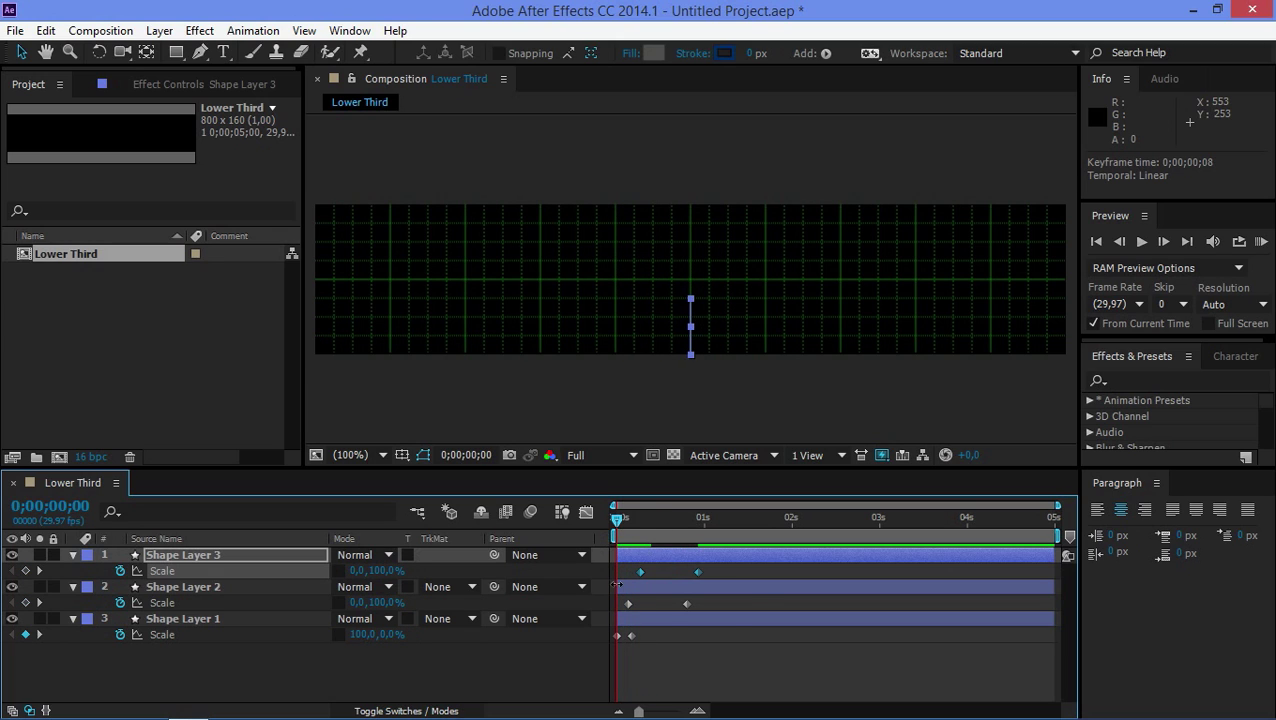
At 0;00;01;08, move the red bar's anchor point to its bottom edge.
{"action": "left_click", "coordinate": [255, 646]}
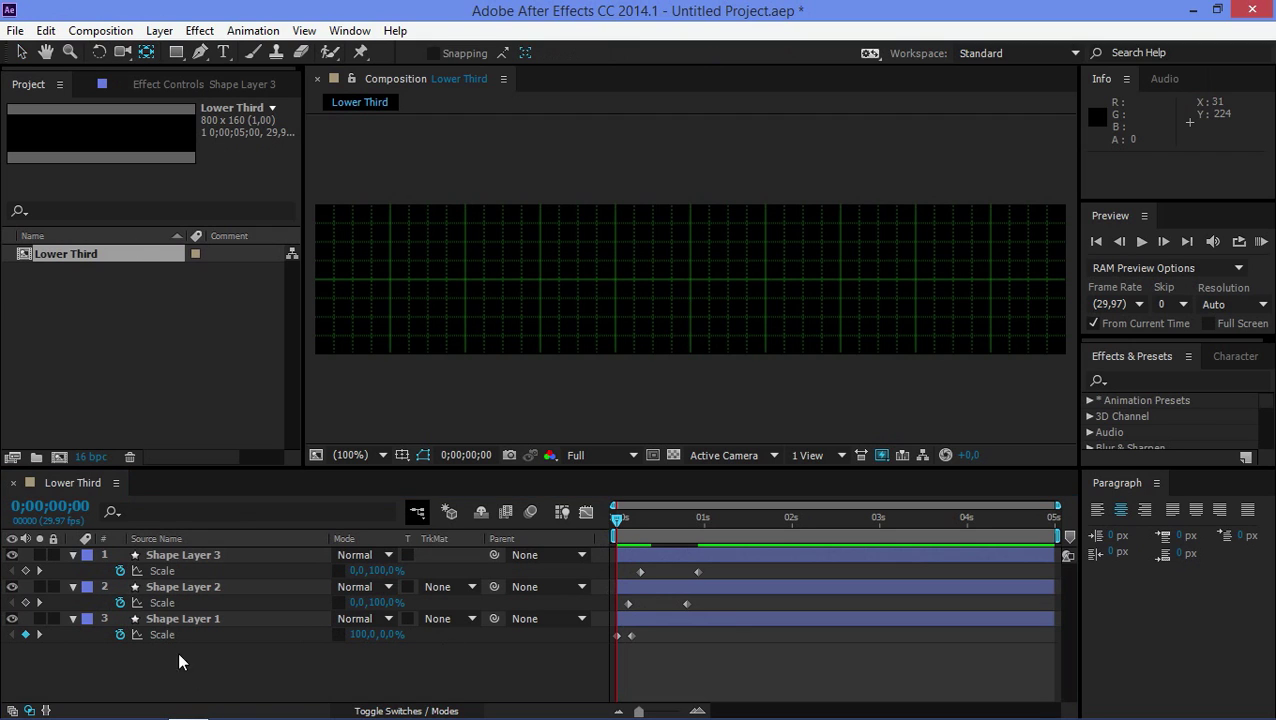
{"action": "left_click", "coordinate": [189, 618]}
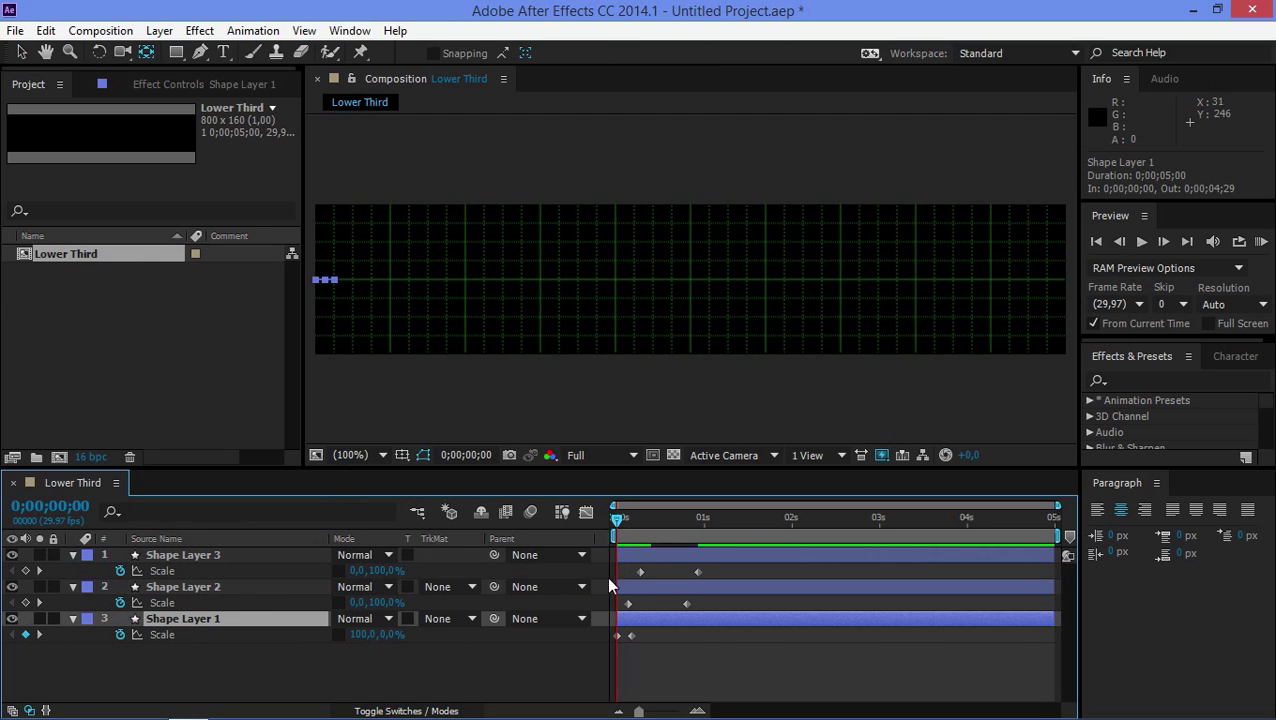
{"action": "left_click_drag", "start_coordinate": [637, 528], "coordinate": [725, 525]}
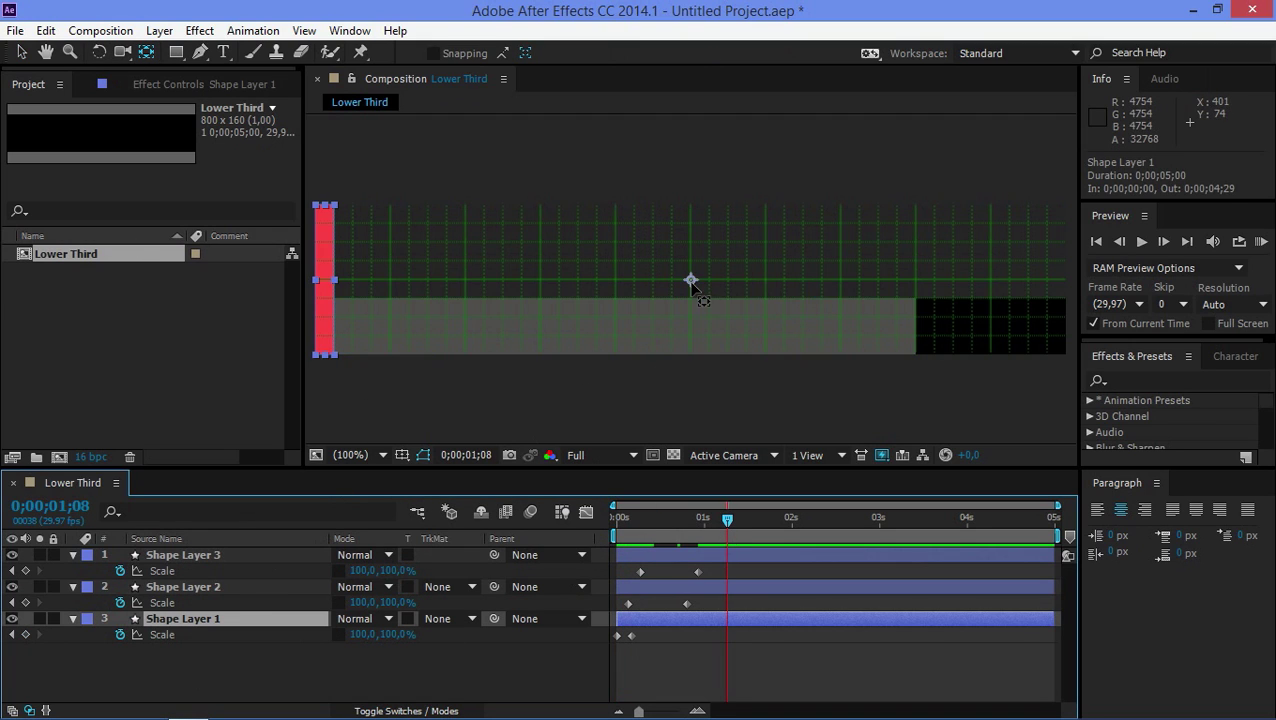
{"action": "left_click_drag", "start_coordinate": [625, 288], "coordinate": [323, 355]}
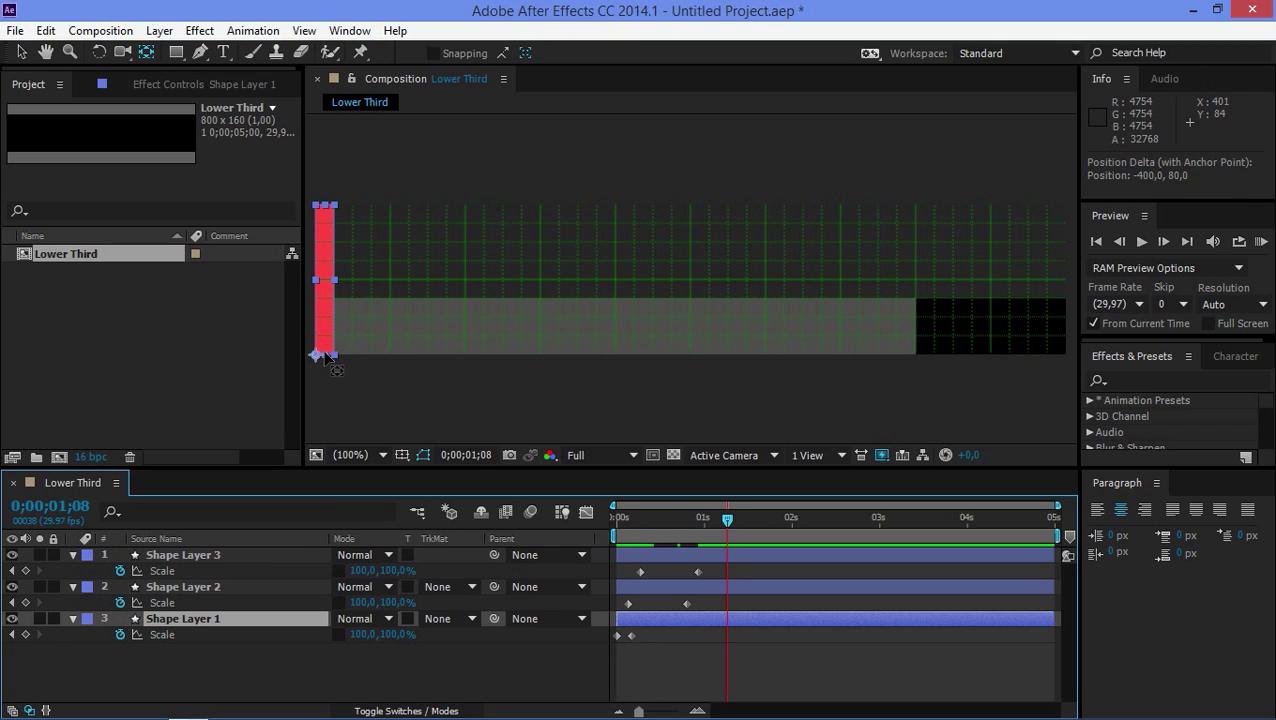
Move Shape Layers 2 and 3's anchor points to their left edges.
{"action": "left_click", "coordinate": [221, 590]}
{"action": "left_click_drag", "start_coordinate": [692, 282], "coordinate": [334, 241]}
{"action": "left_click", "coordinate": [676, 555]}
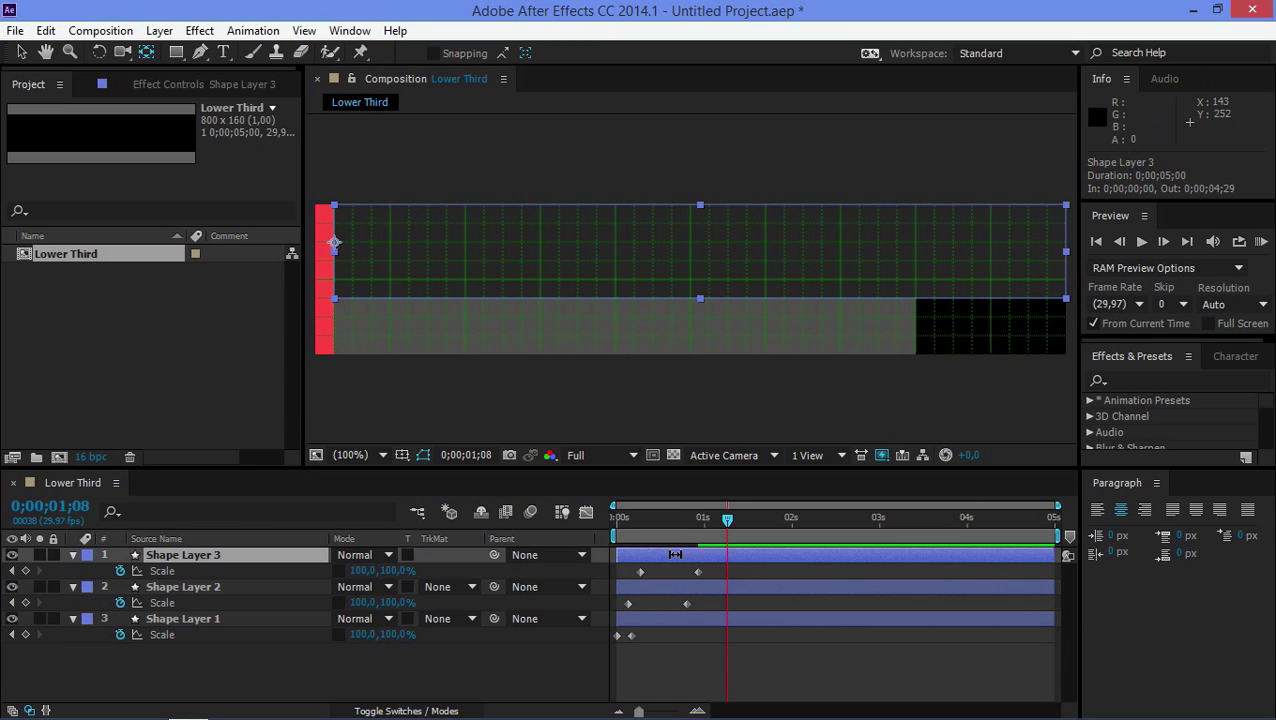
{"action": "left_click_drag", "start_coordinate": [690, 281], "coordinate": [334, 336]}
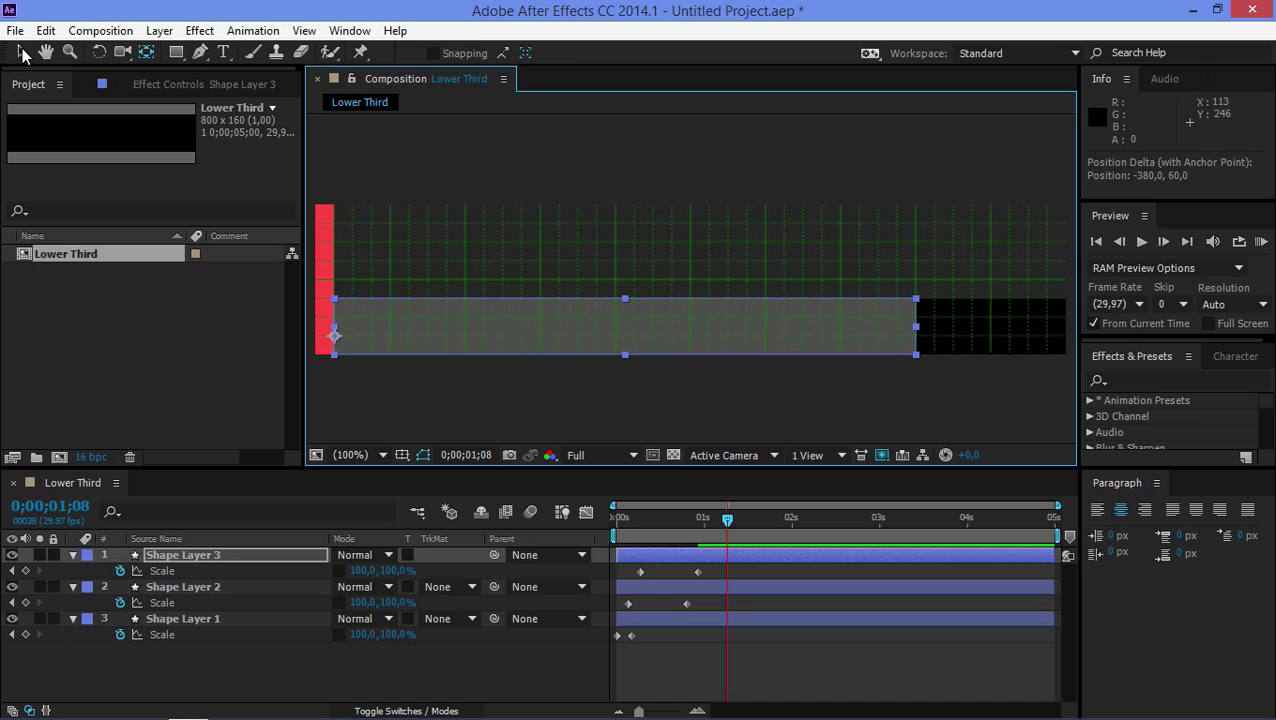
Return to frame 0 and RAM Preview the bars growing outward.
{"action": "left_click", "coordinate": [22, 55]}
{"action": "left_click_drag", "start_coordinate": [727, 517], "coordinate": [616, 517]}
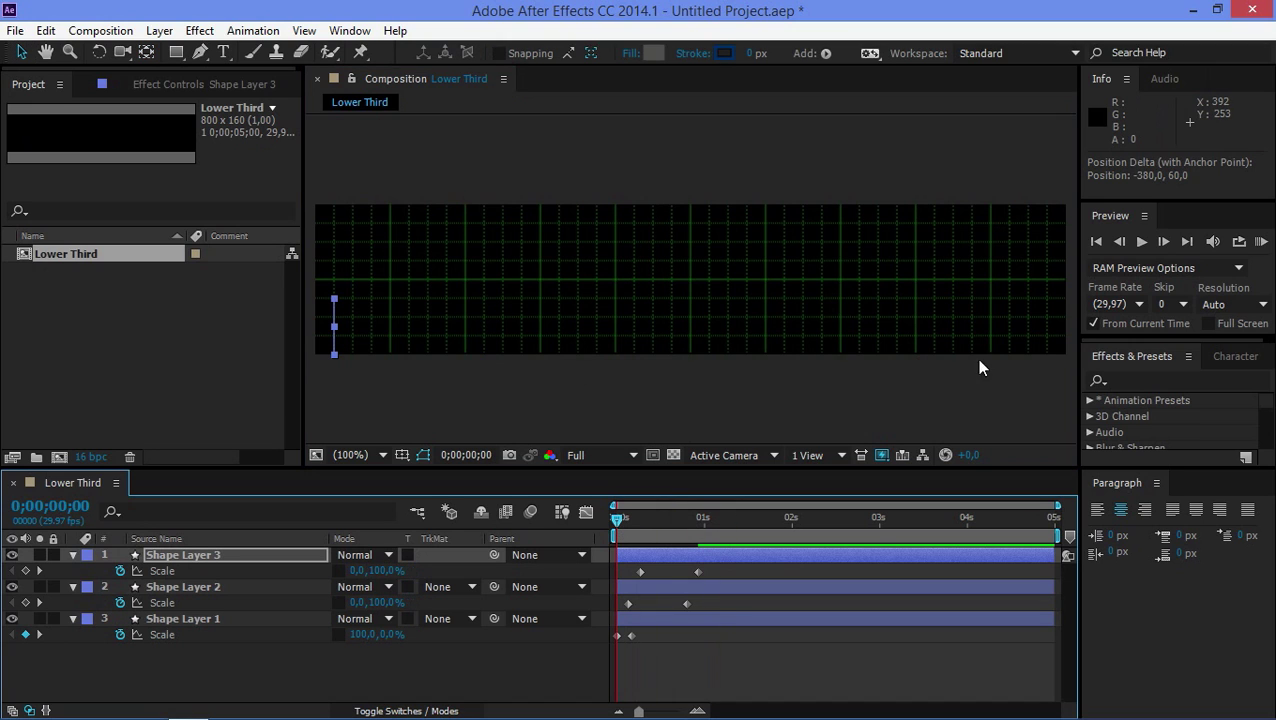
{"action": "left_click", "coordinate": [1261, 244]}
{"action": "left_click", "coordinate": [1262, 250]}
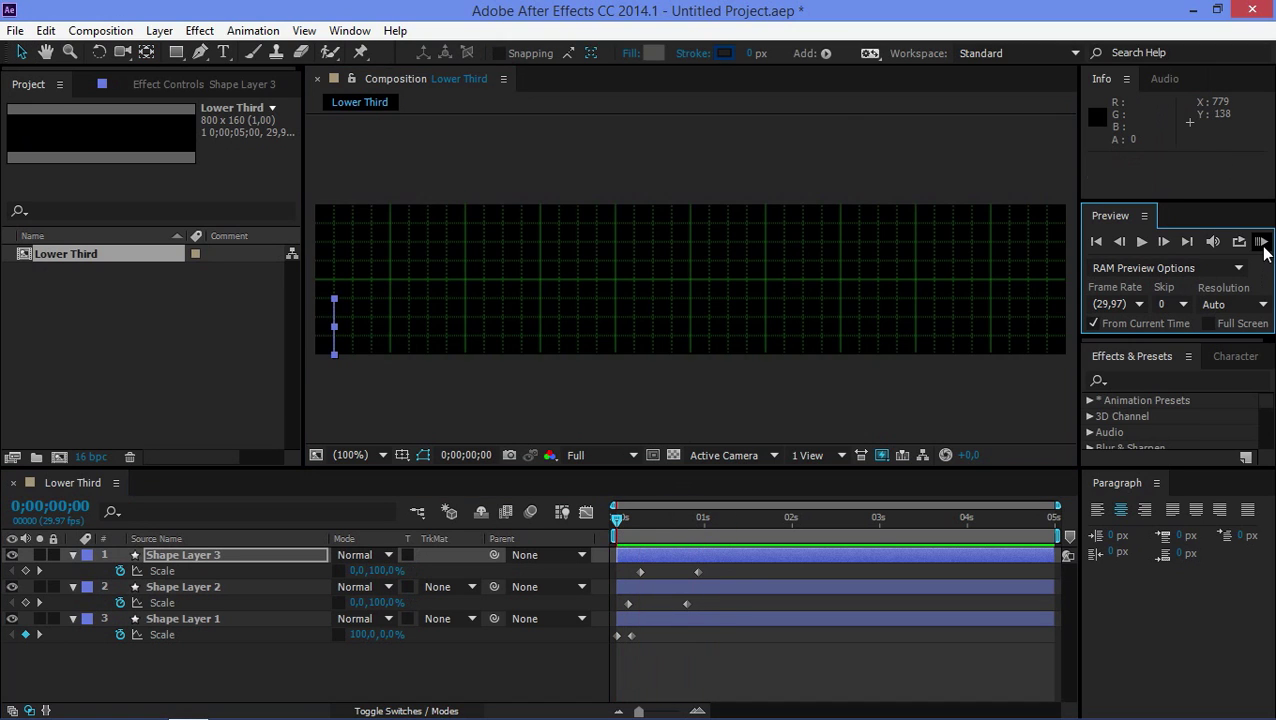
Apply Easy Ease (F9) to all six Scale keyframes, then deselect.
{"action": "left_click_drag", "start_coordinate": [739, 573], "coordinate": [614, 643]}
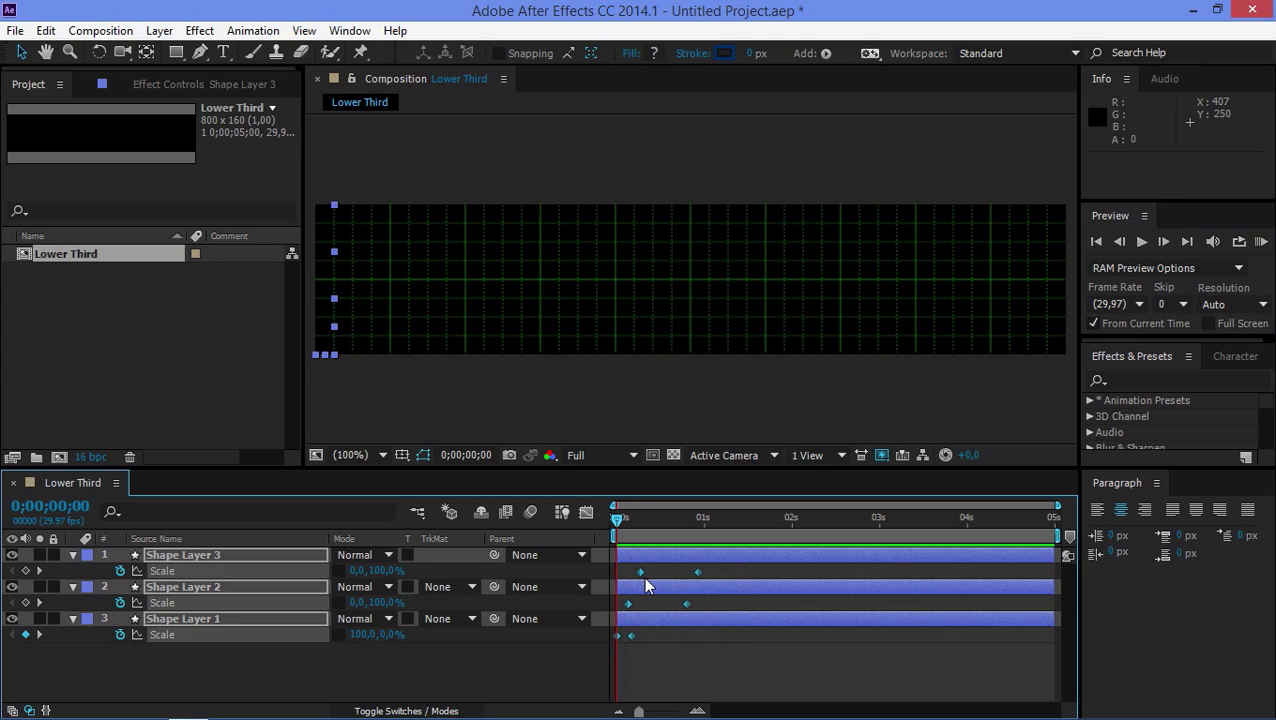
{"action": "key", "text": "F9"}
{"action": "left_click", "coordinate": [544, 683]}
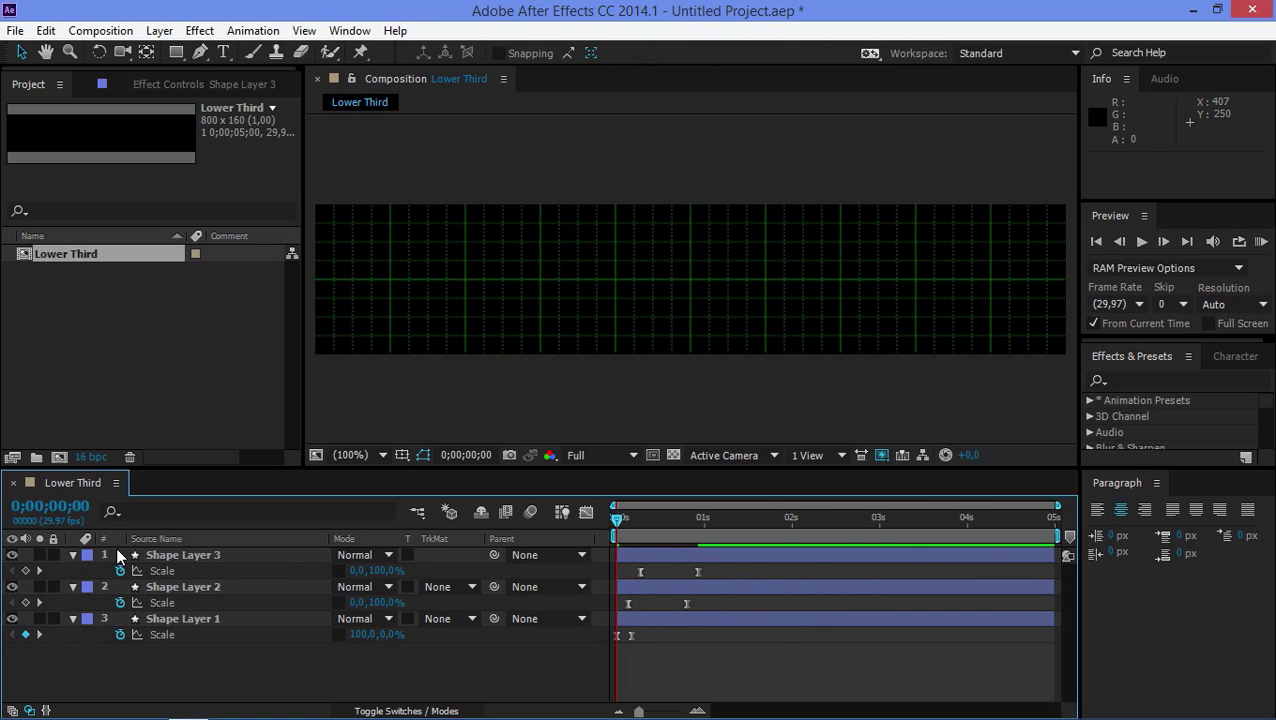
Collapse the three shape layers' properties and rename Shape Layer 2 to 'text one'.
{"action": "left_click", "coordinate": [73, 555]}
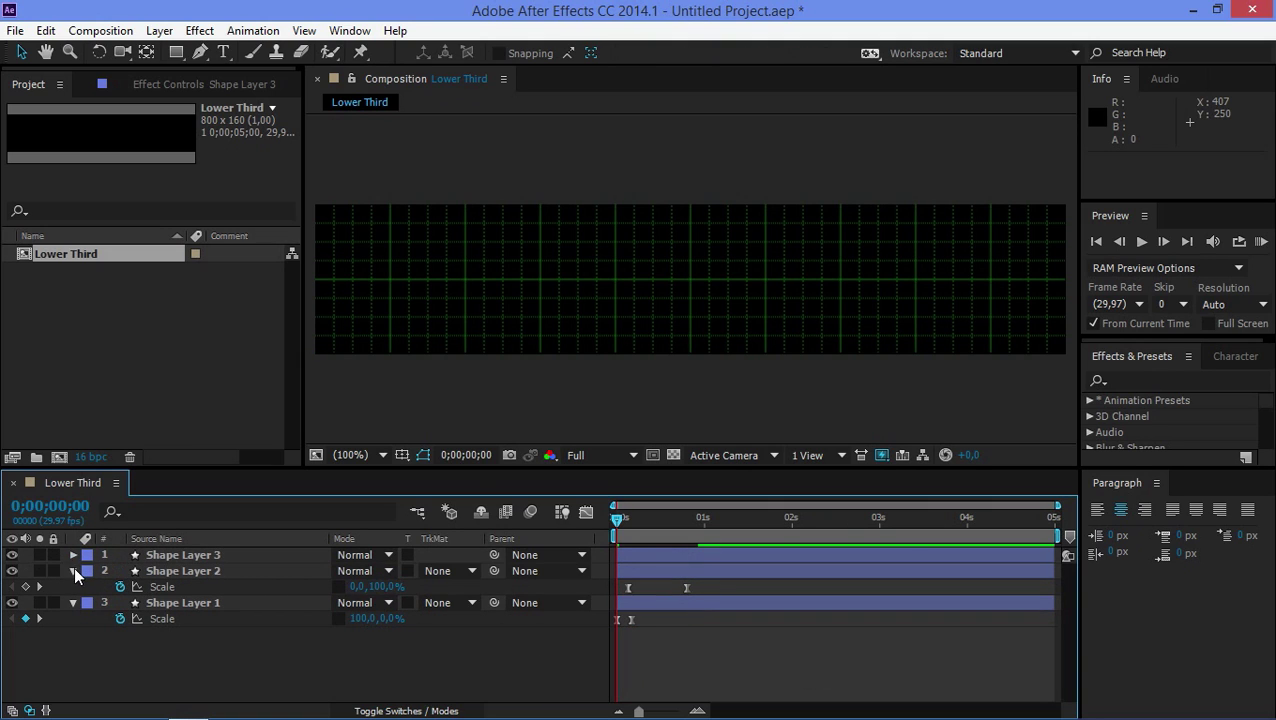
{"action": "left_click", "coordinate": [74, 570]}
{"action": "left_click", "coordinate": [74, 586]}
{"action": "left_click", "coordinate": [165, 571]}
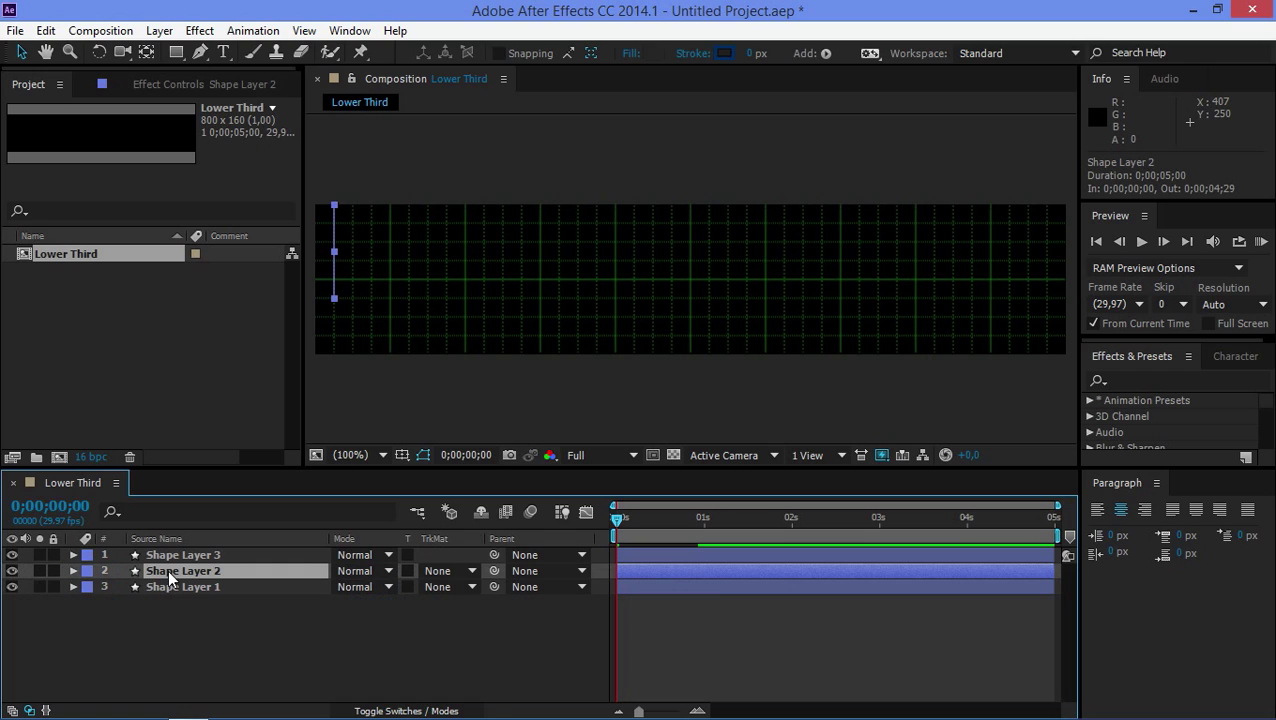
{"action": "right_click", "coordinate": [167, 569]}
{"action": "key", "text": "Escape"}
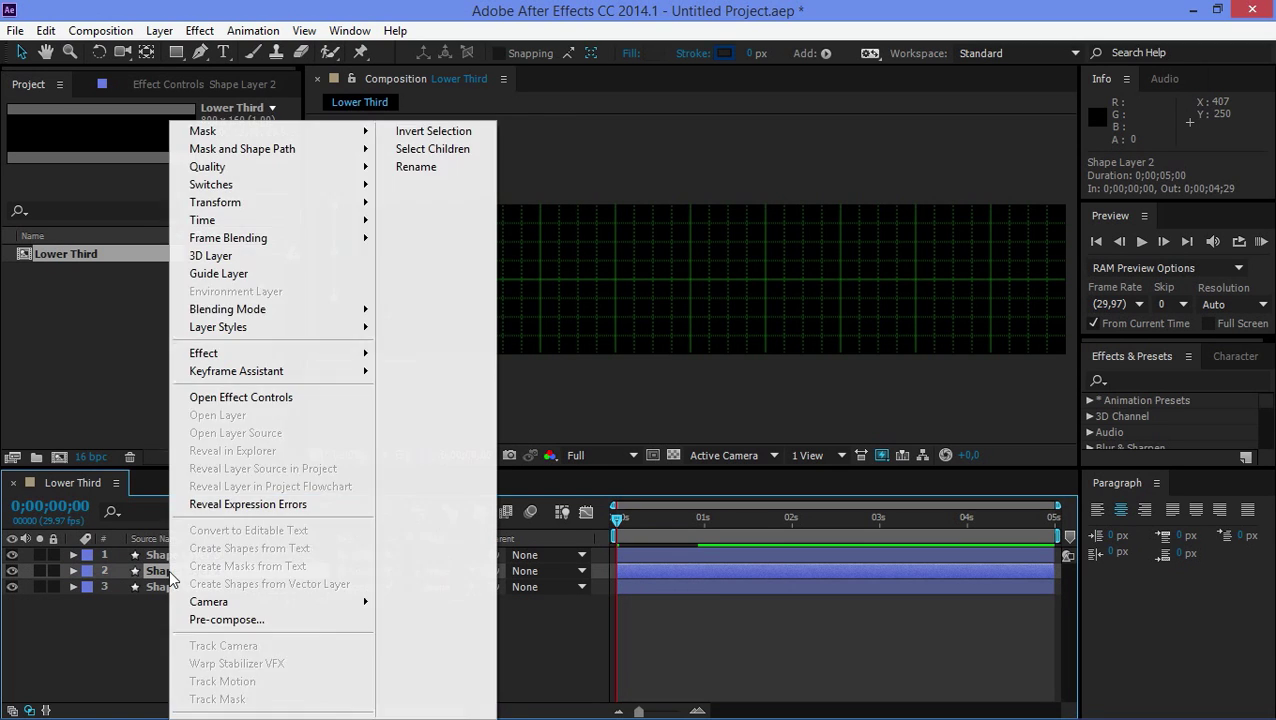
{"action": "left_click", "coordinate": [414, 167]}
{"action": "type", "text": "text one"}
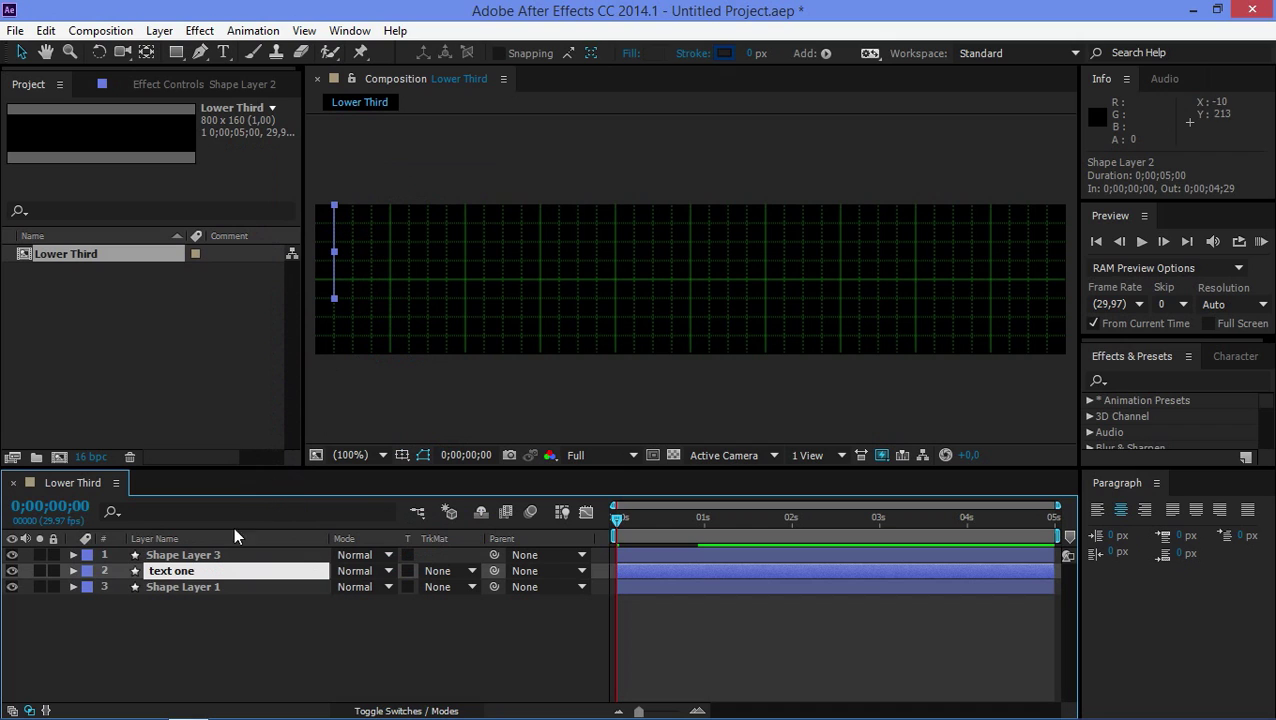
{"action": "key", "text": "Return"}
Rename Shape Layer 3 to 'description' and select it.
{"action": "right_click", "coordinate": [190, 558]}
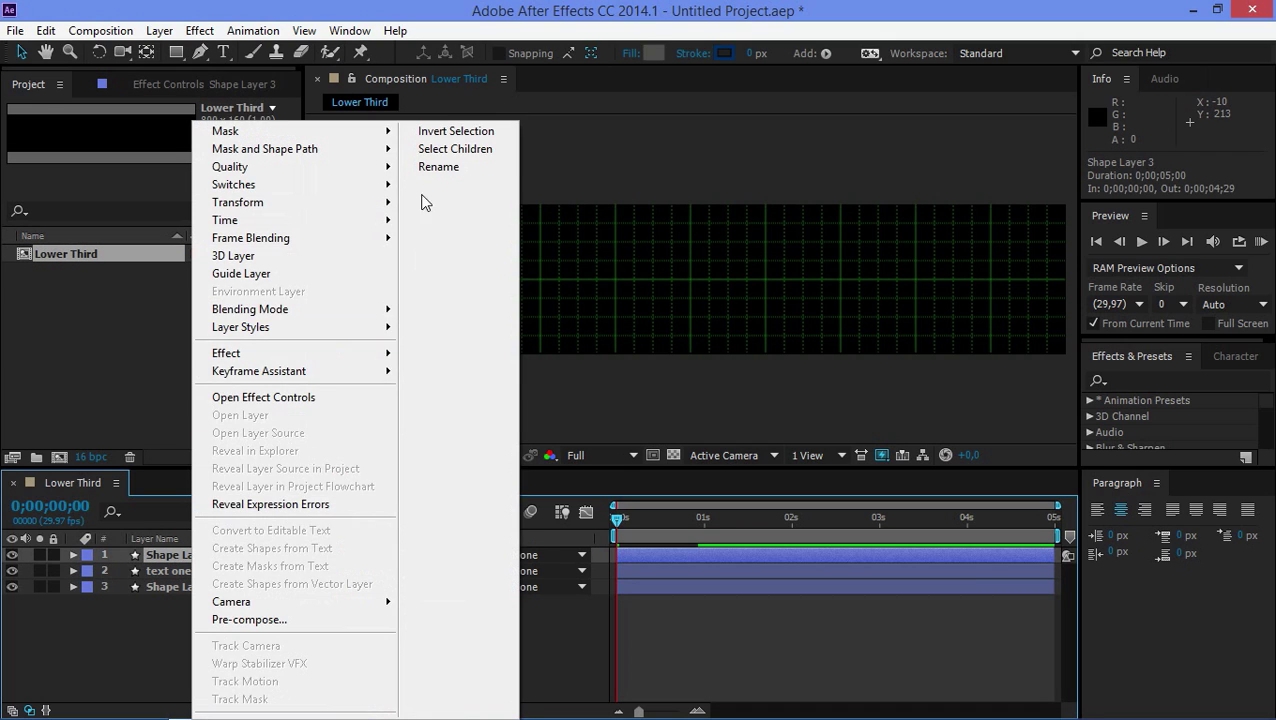
{"action": "left_click", "coordinate": [440, 167]}
{"action": "type", "text": "desc"}
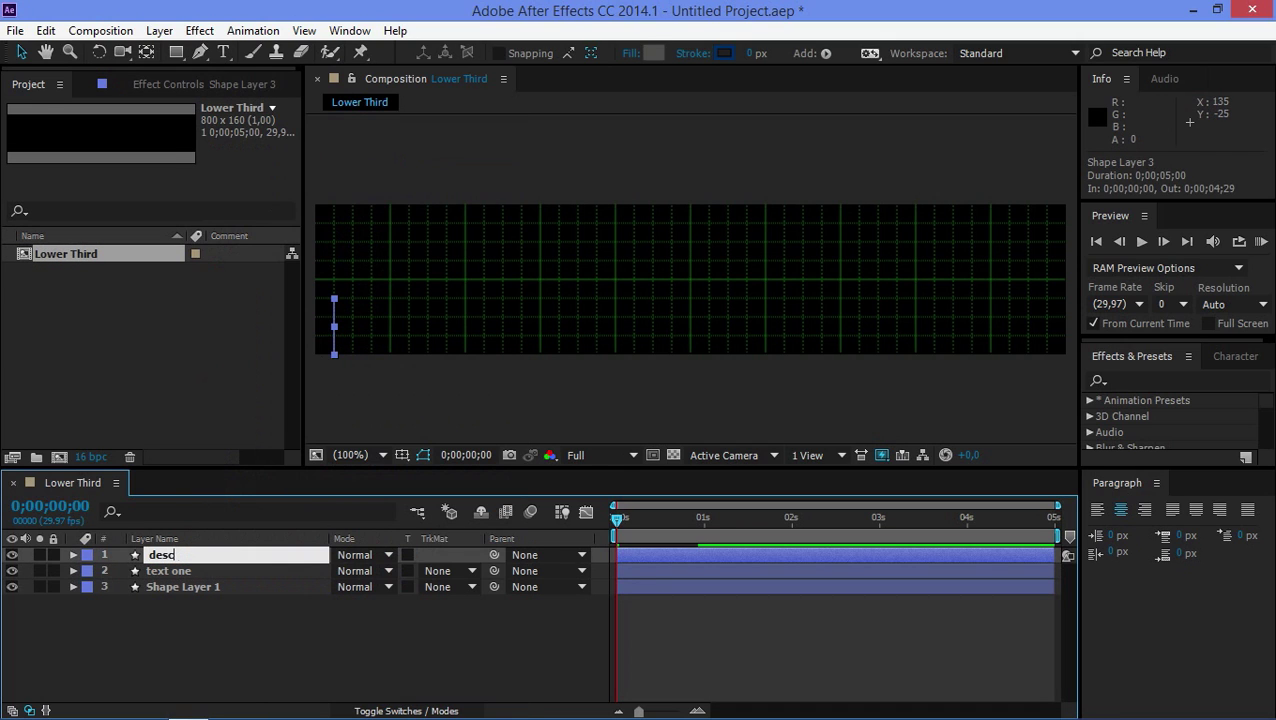
{"action": "type", "text": "ription"}
{"action": "left_click", "coordinate": [188, 602]}
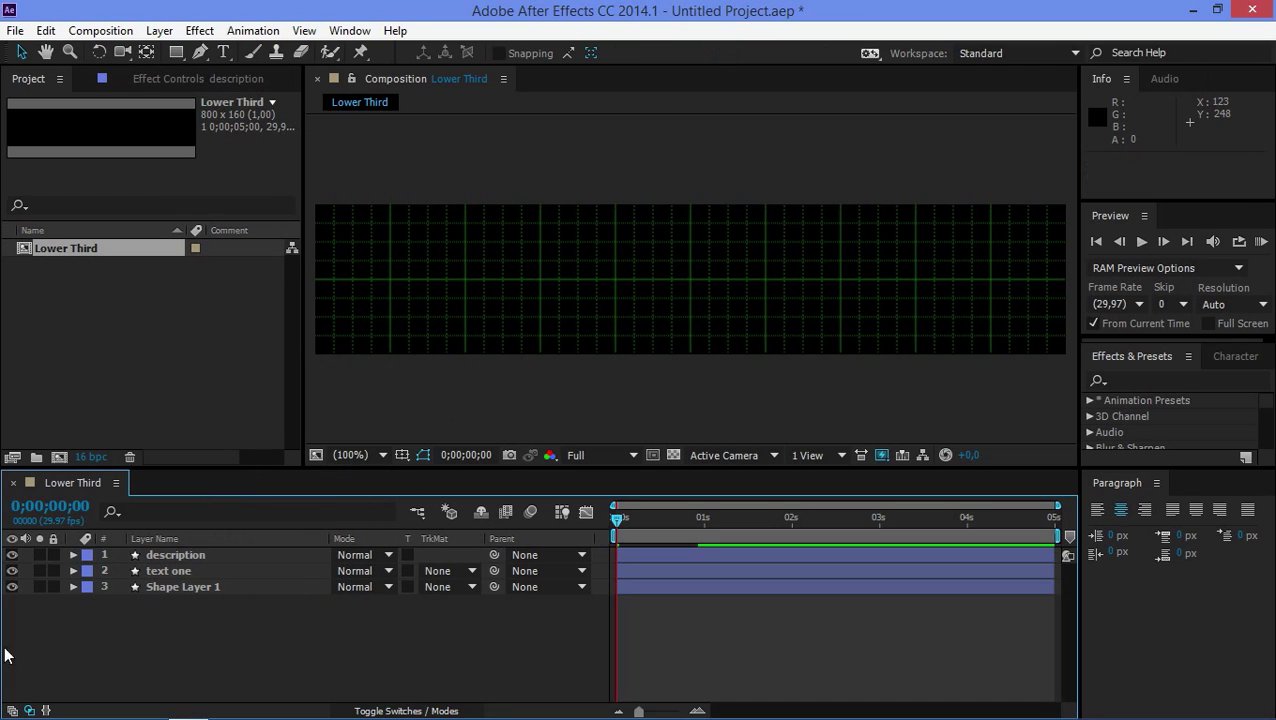
{"action": "left_click", "coordinate": [181, 555]}
Duplicate description and text one, stack text one 2 under description 2, and go to 0;00;01;05.
{"action": "left_click", "coordinate": [179, 568], "text": "shift"}
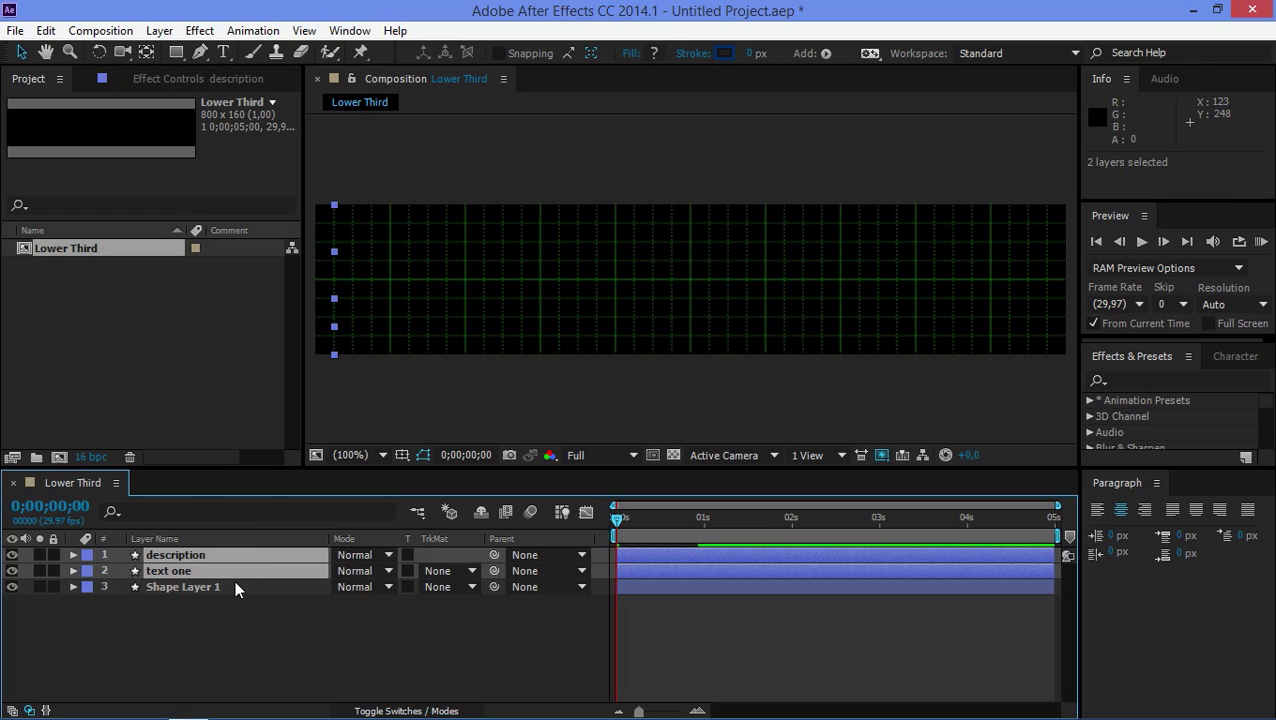
{"action": "key", "text": "ctrl+d"}
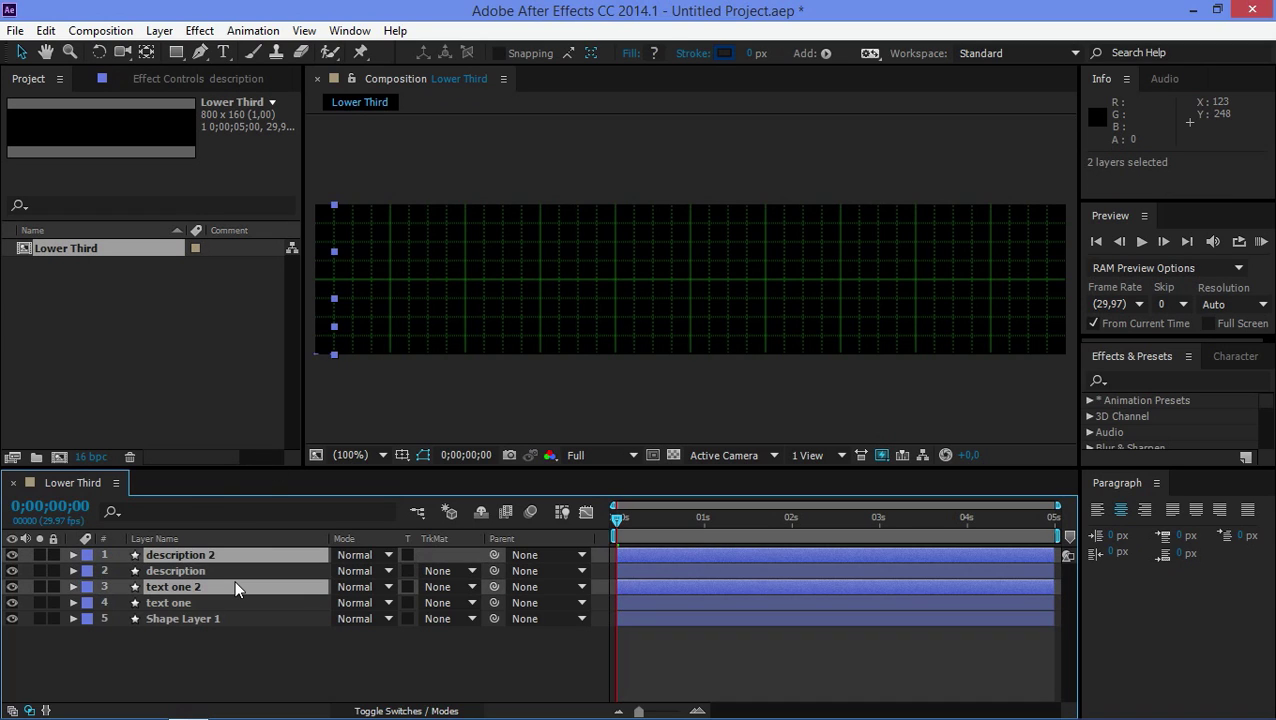
{"action": "left_click_drag", "start_coordinate": [208, 593], "coordinate": [224, 563]}
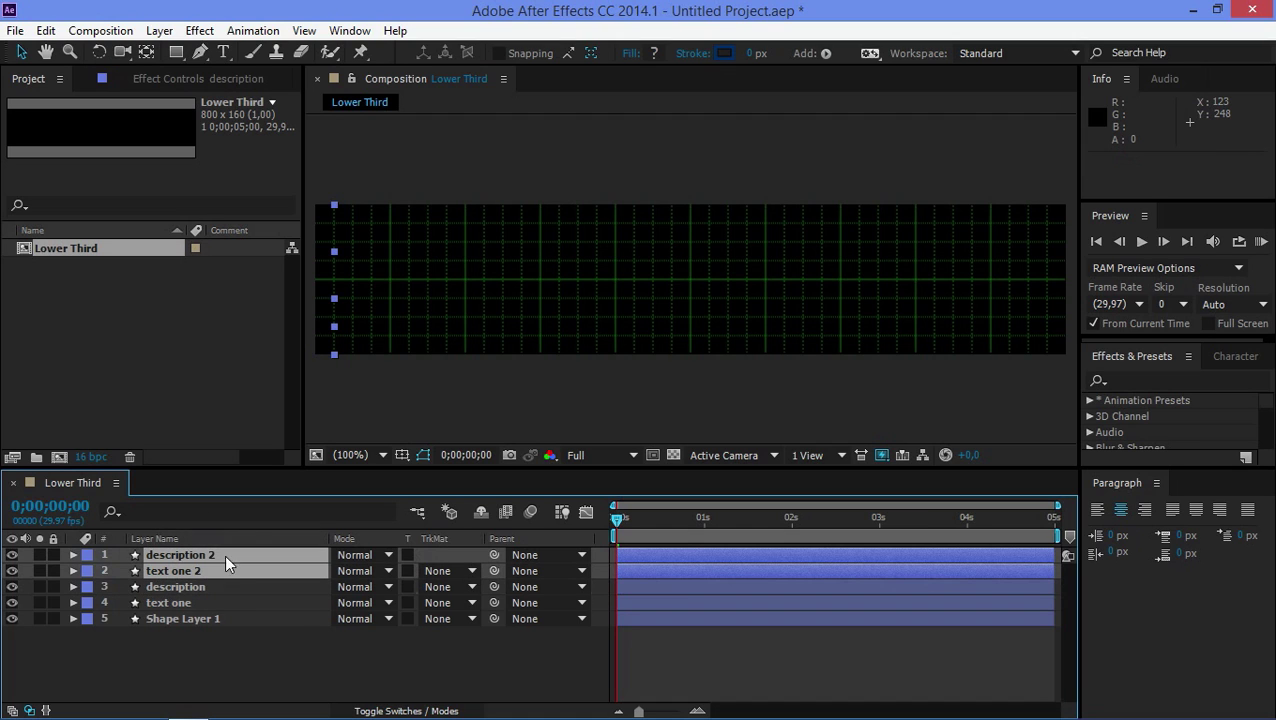
{"action": "left_click", "coordinate": [224, 657]}
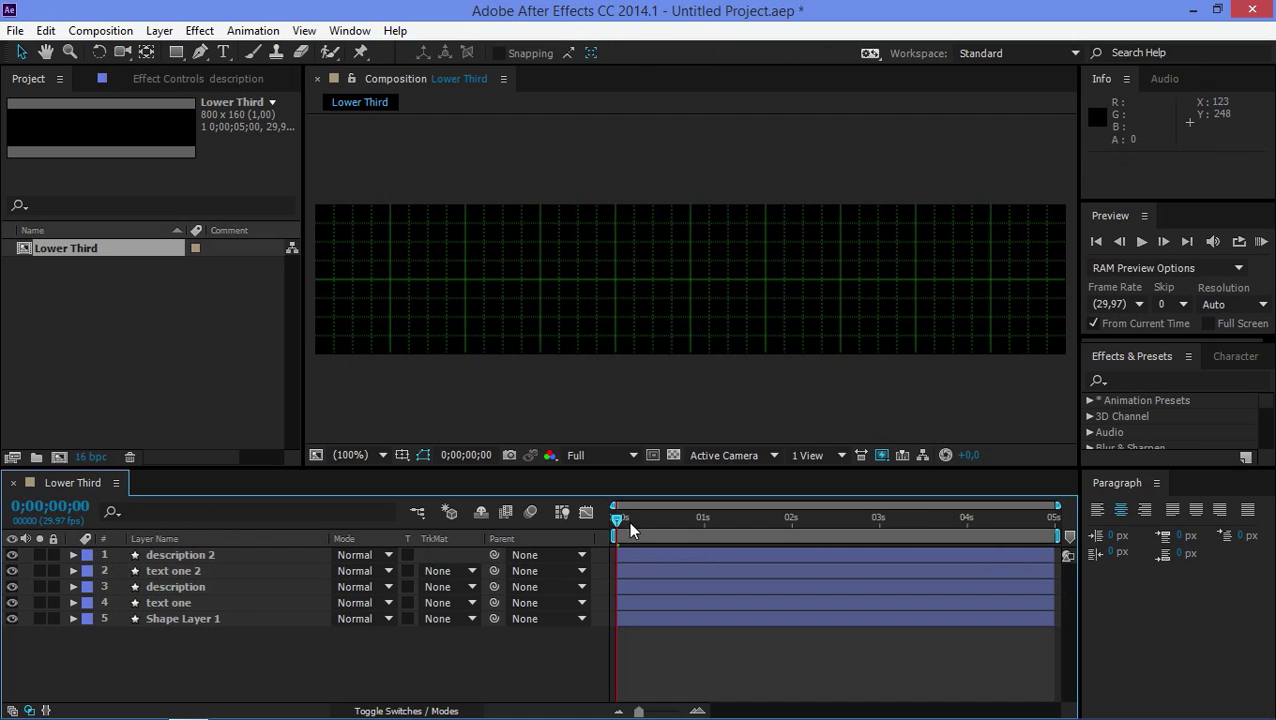
{"action": "left_click_drag", "start_coordinate": [628, 520], "coordinate": [718, 519]}
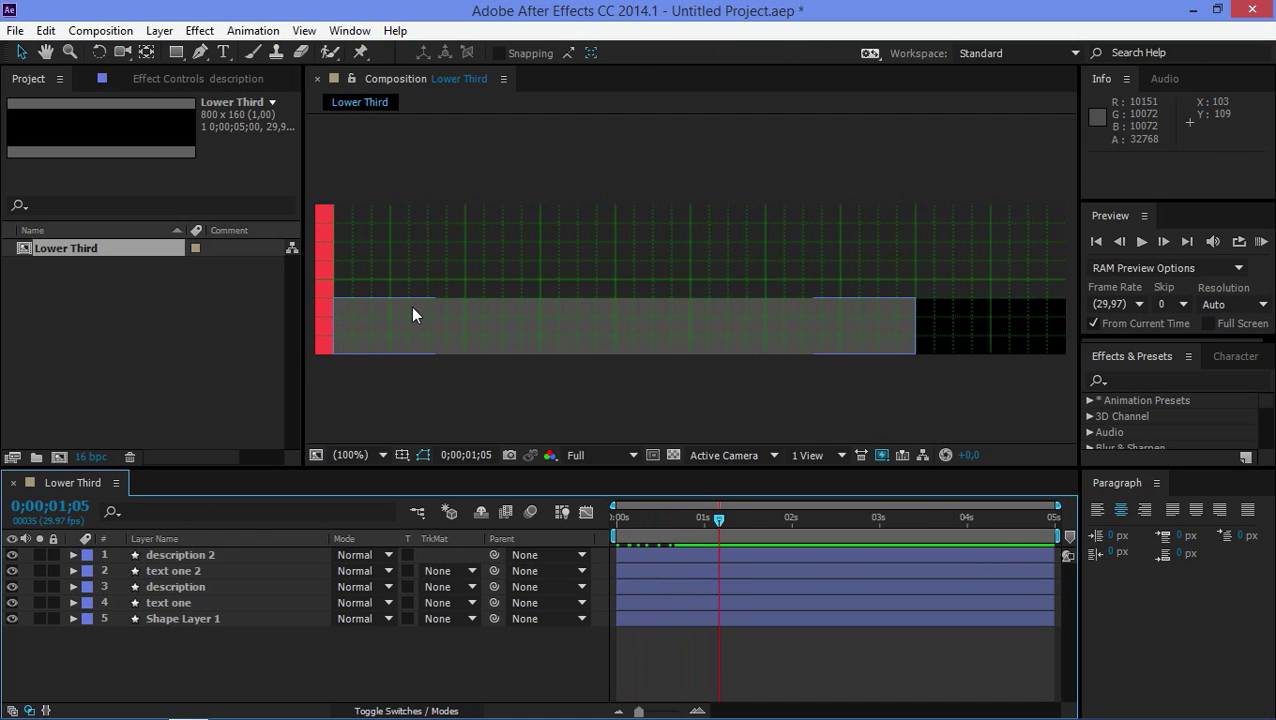
{"action": "left_click", "coordinate": [222, 52]}
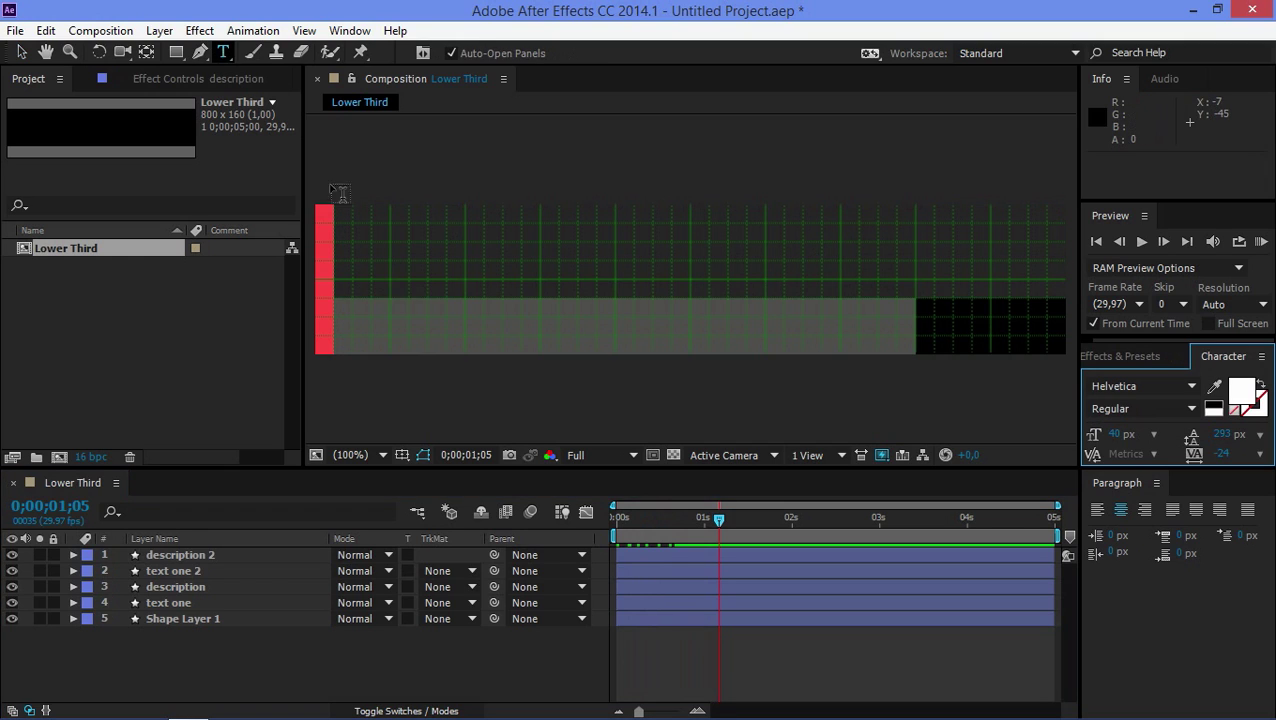
Add a 75 px 'Text' title above the grey bar and shift it slightly right.
{"action": "left_click", "coordinate": [398, 270]}
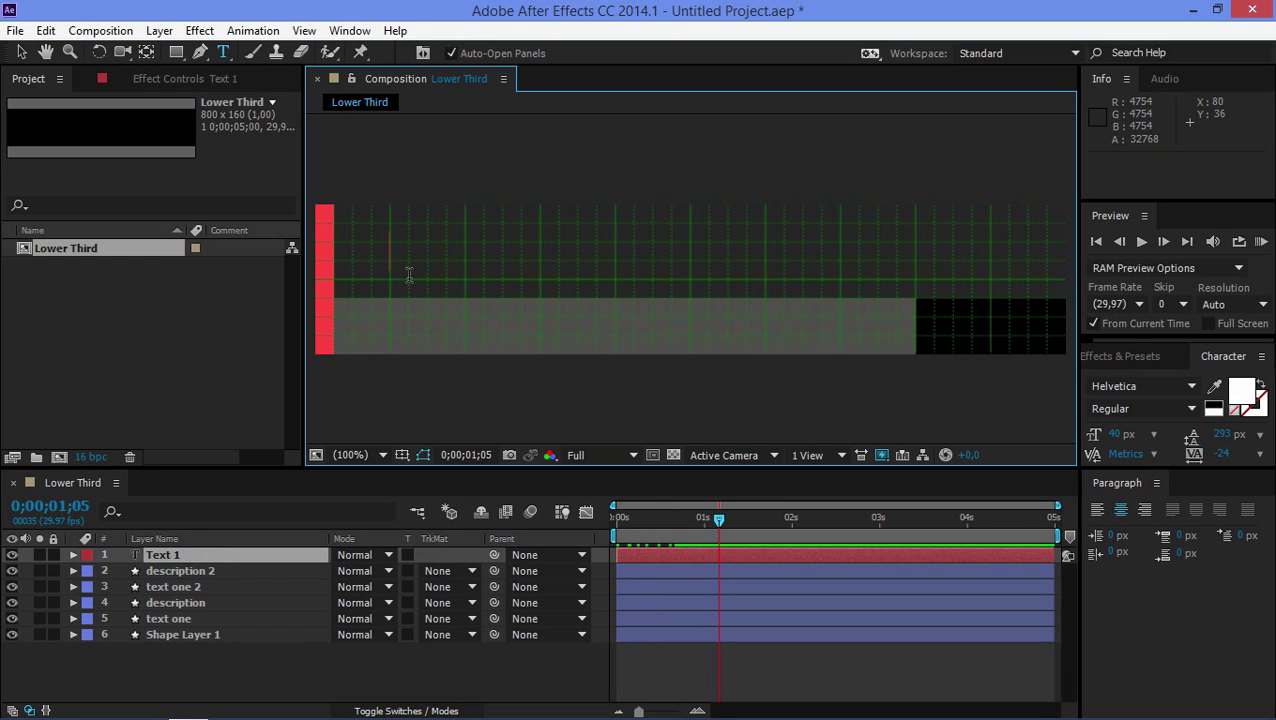
{"action": "left_click", "coordinate": [1122, 436]}
{"action": "type", "text": "75"}
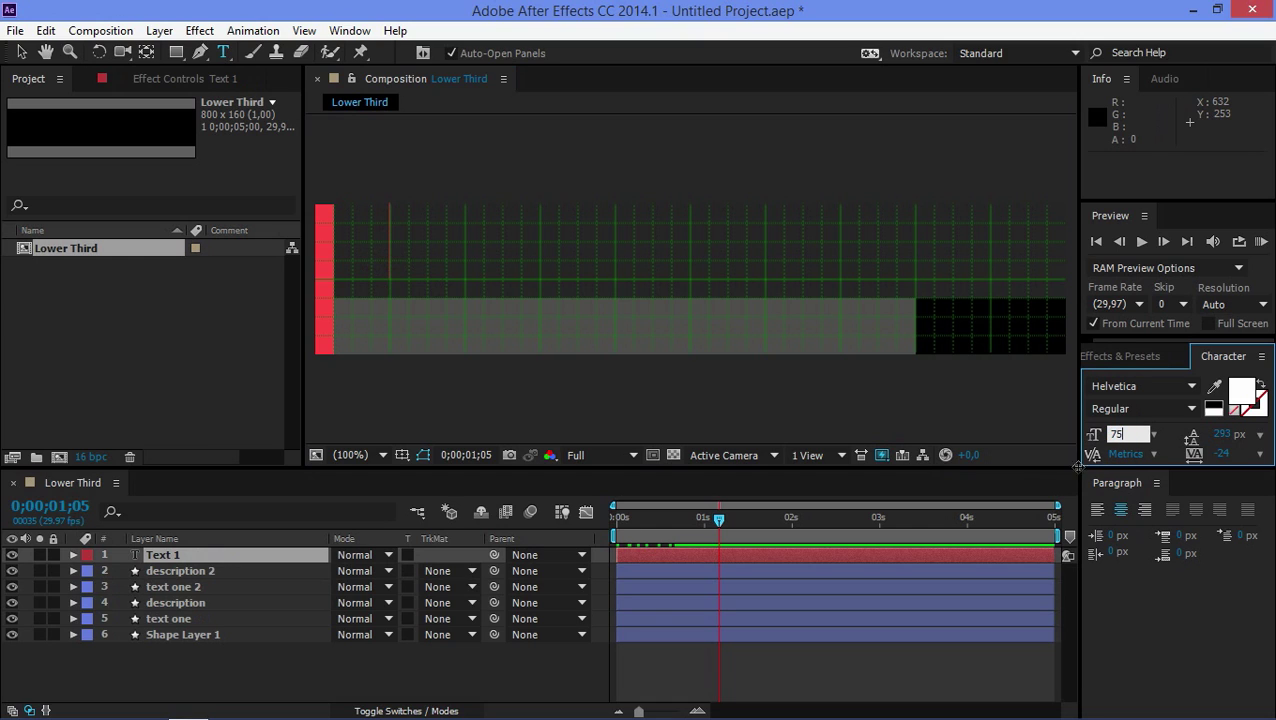
{"action": "key", "text": "Return"}
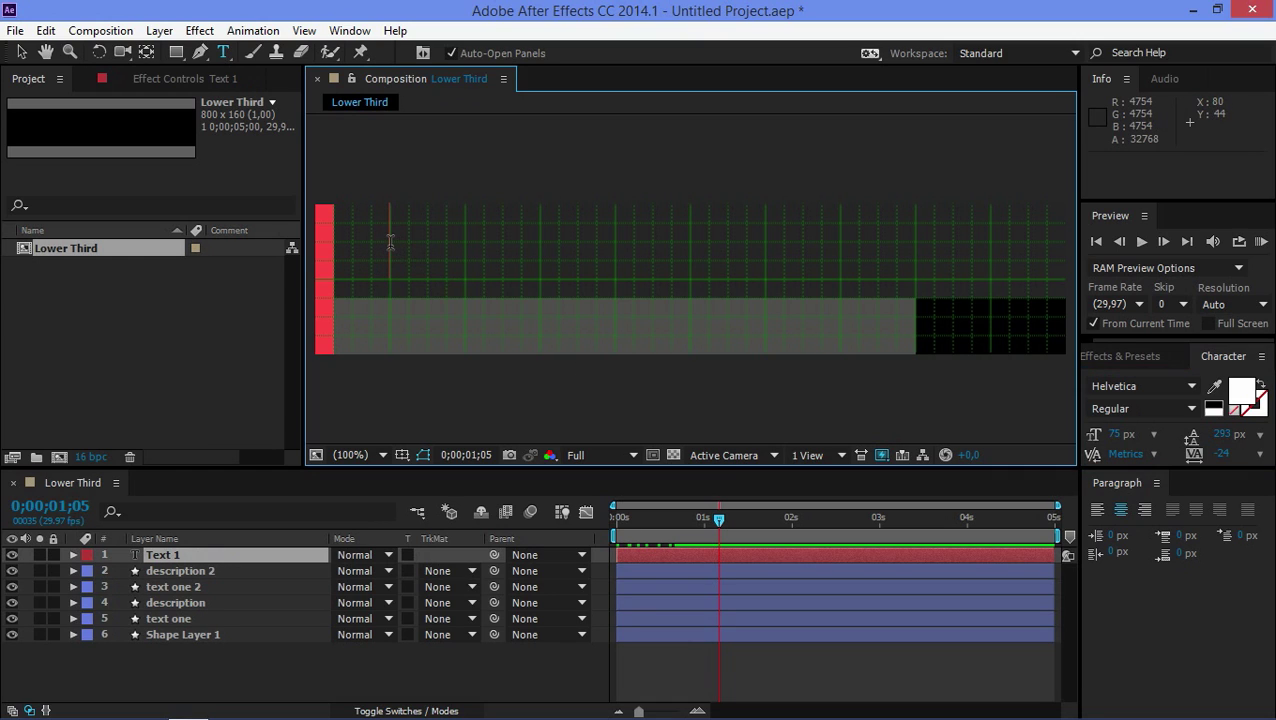
{"action": "type", "text": "TEXT"}
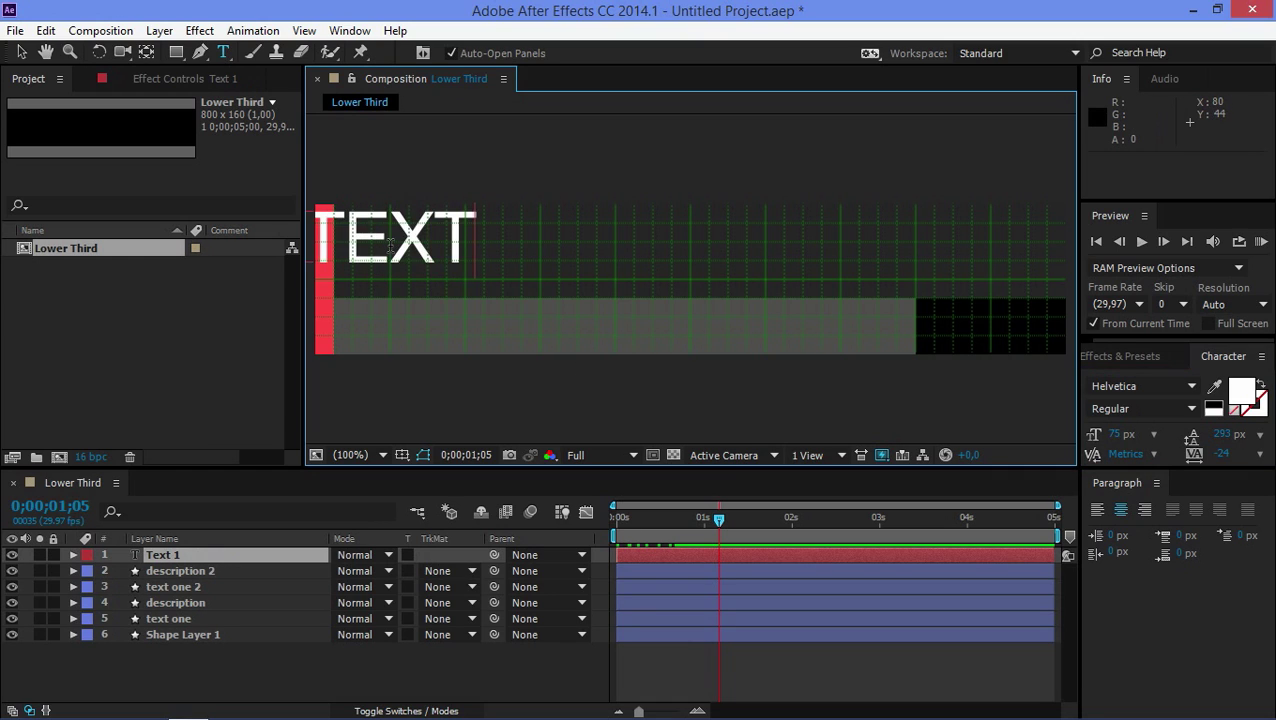
{"action": "key", "text": "BackSpace"}
{"action": "key", "text": "BackSpace"}
{"action": "key", "text": "BackSpace"}
{"action": "type", "text": "ext"}
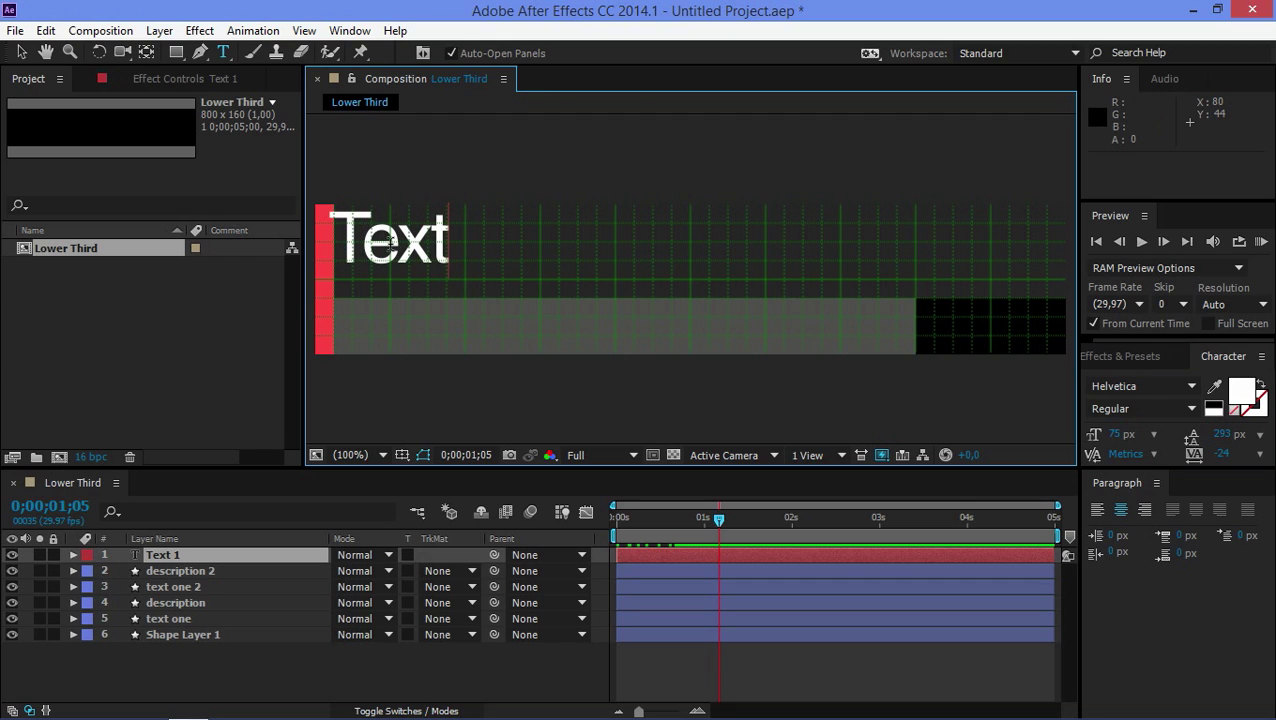
{"action": "left_click", "coordinate": [20, 52]}
{"action": "left_click_drag", "start_coordinate": [404, 251], "coordinate": [445, 256]}
{"action": "left_click", "coordinate": [223, 52]}
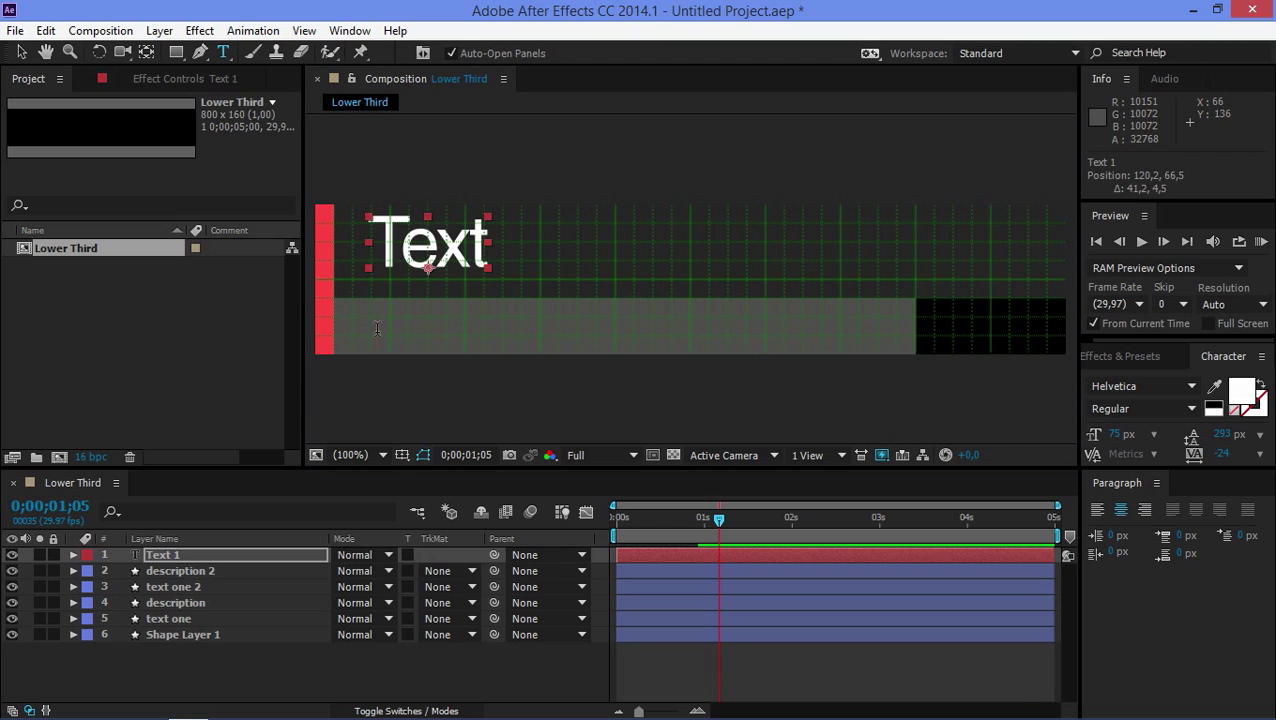
{"action": "left_click", "coordinate": [377, 328]}
Type a 40 px 'description' line and move it onto the grey bar.
{"action": "left_click", "coordinate": [1120, 434]}
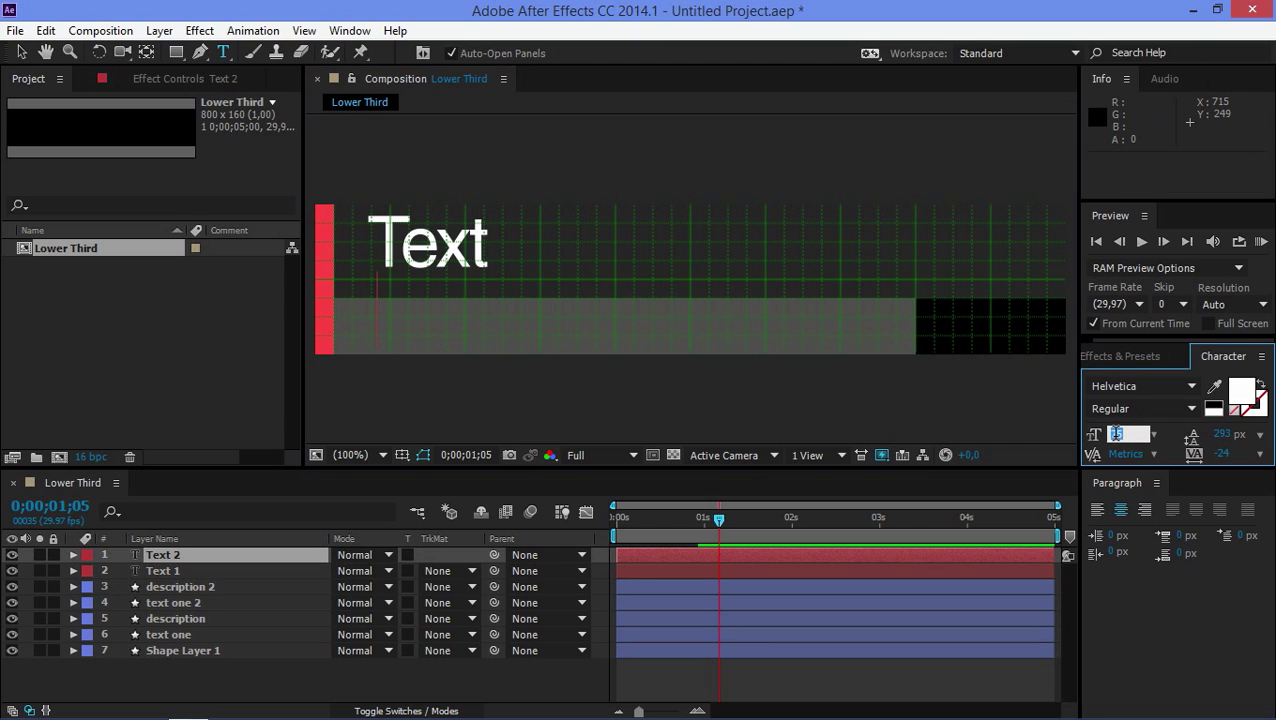
{"action": "type", "text": "40"}
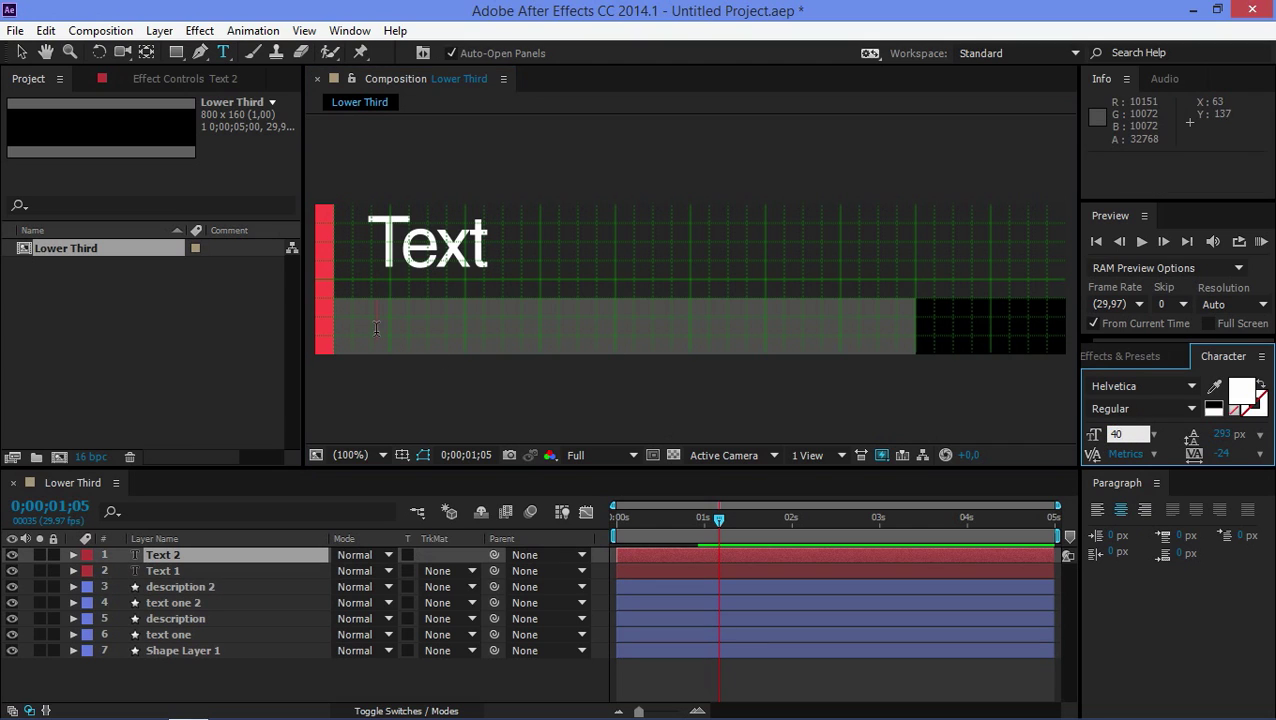
{"action": "left_click", "coordinate": [377, 327]}
{"action": "type", "text": "de"}
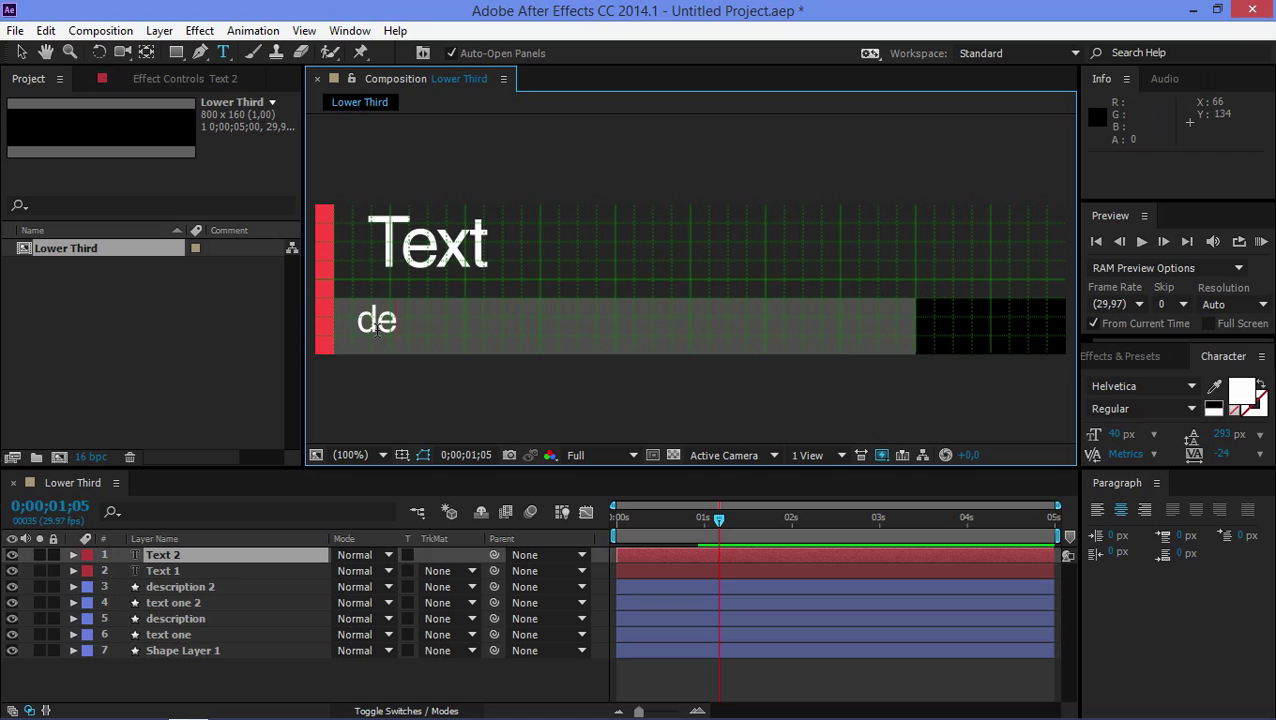
{"action": "type", "text": "scription"}
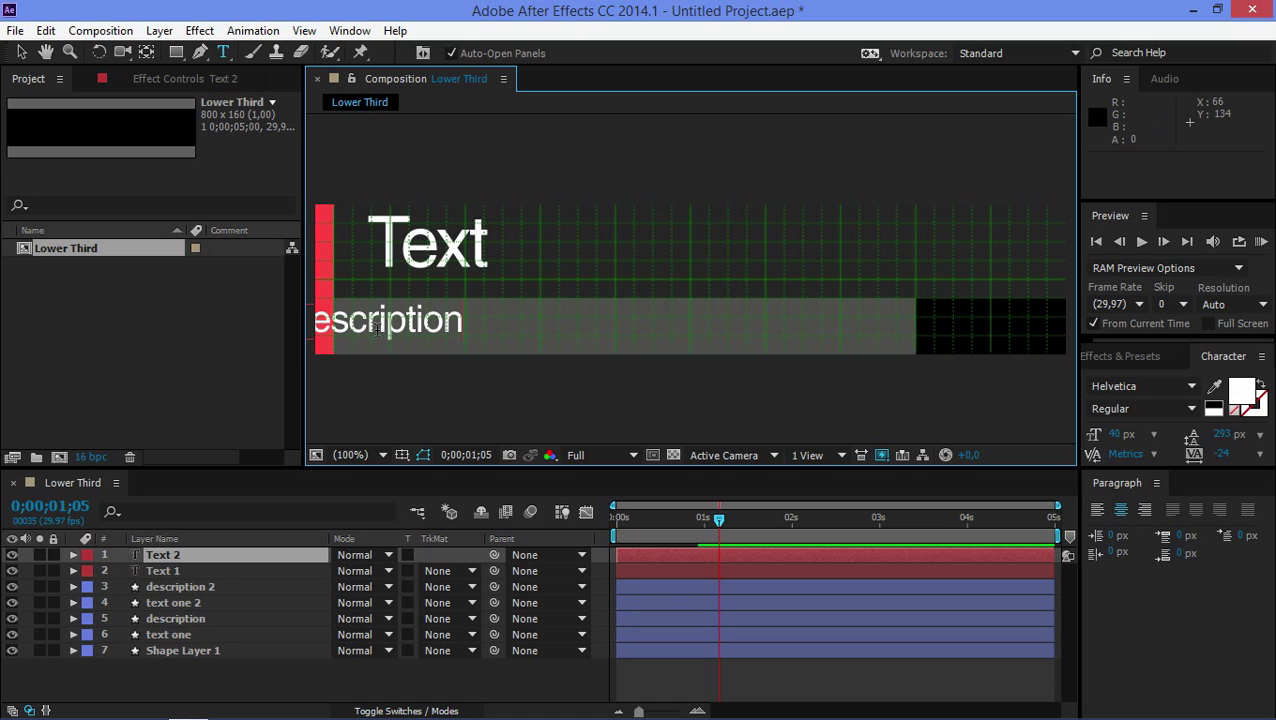
{"action": "left_click", "coordinate": [21, 52]}
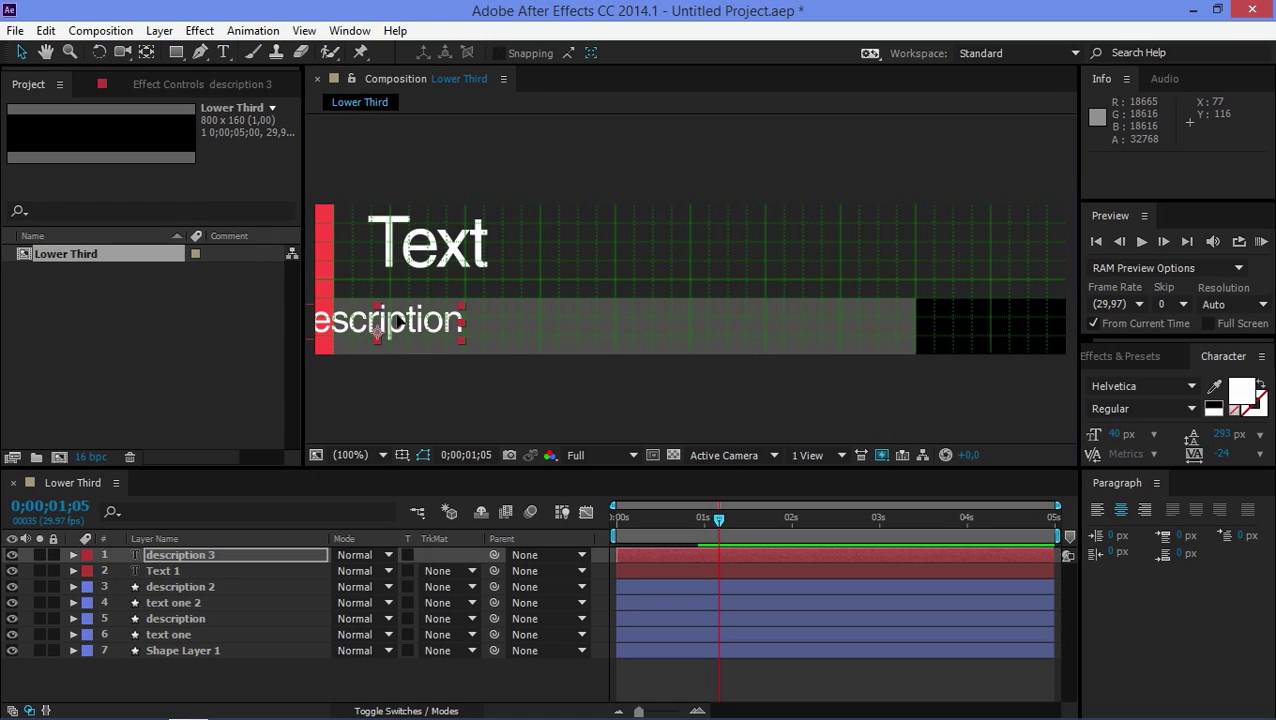
{"action": "left_click_drag", "start_coordinate": [380, 312], "coordinate": [454, 326]}
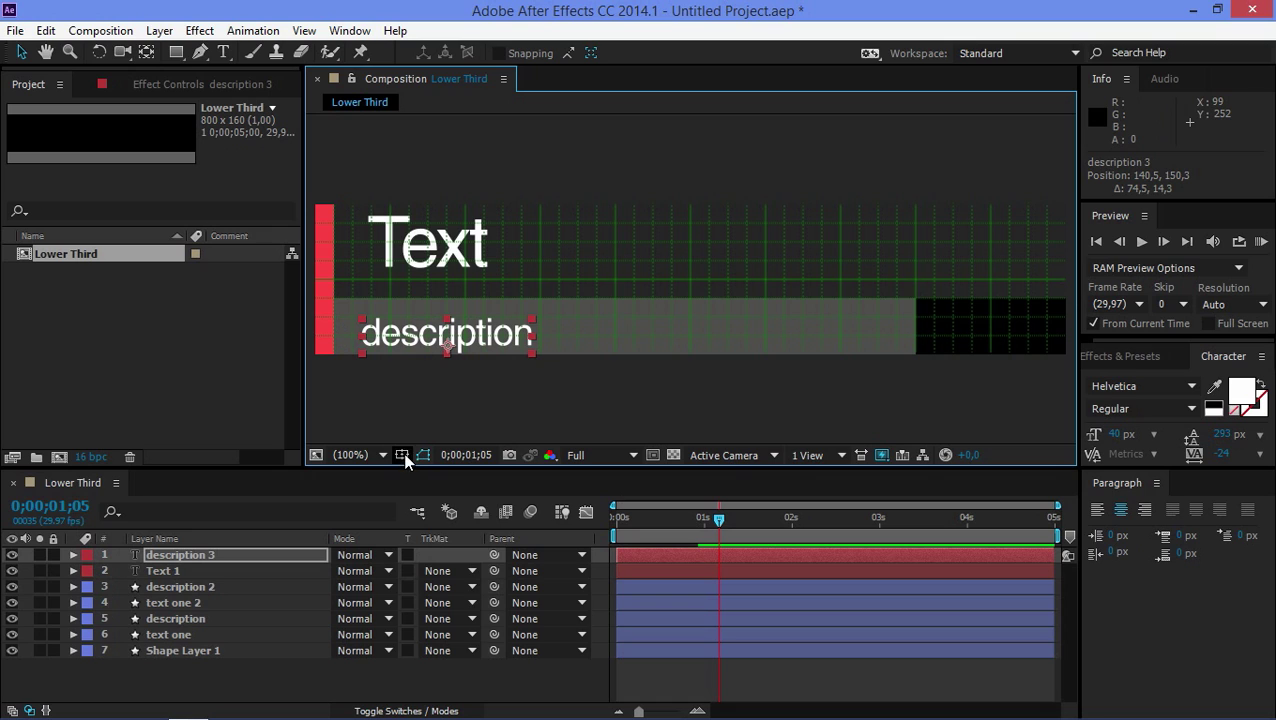
Hide the viewer grid, nudge the description right, and lower the Text title about 9 px.
{"action": "left_click", "coordinate": [402, 455]}
{"action": "left_click", "coordinate": [430, 521]}
{"action": "left_click_drag", "start_coordinate": [419, 340], "coordinate": [421, 335]}
{"action": "left_click", "coordinate": [440, 255]}
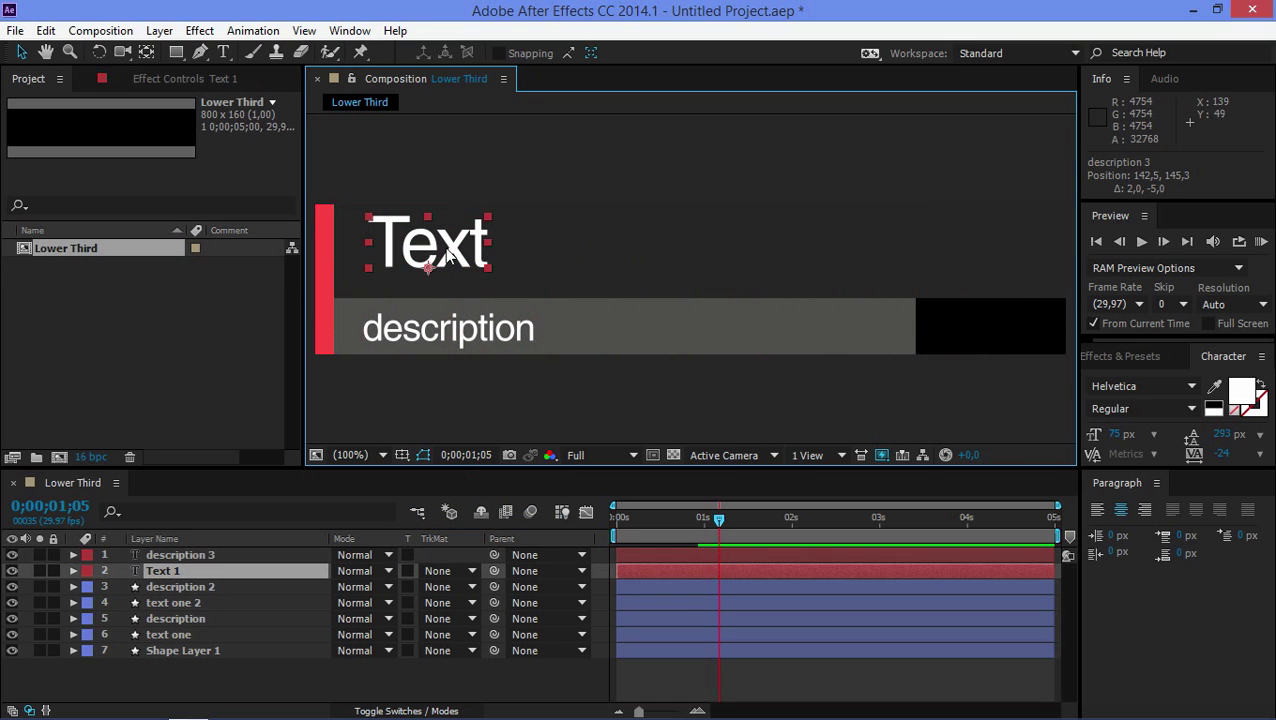
{"action": "left_click_drag", "start_coordinate": [447, 255], "coordinate": [422, 262]}
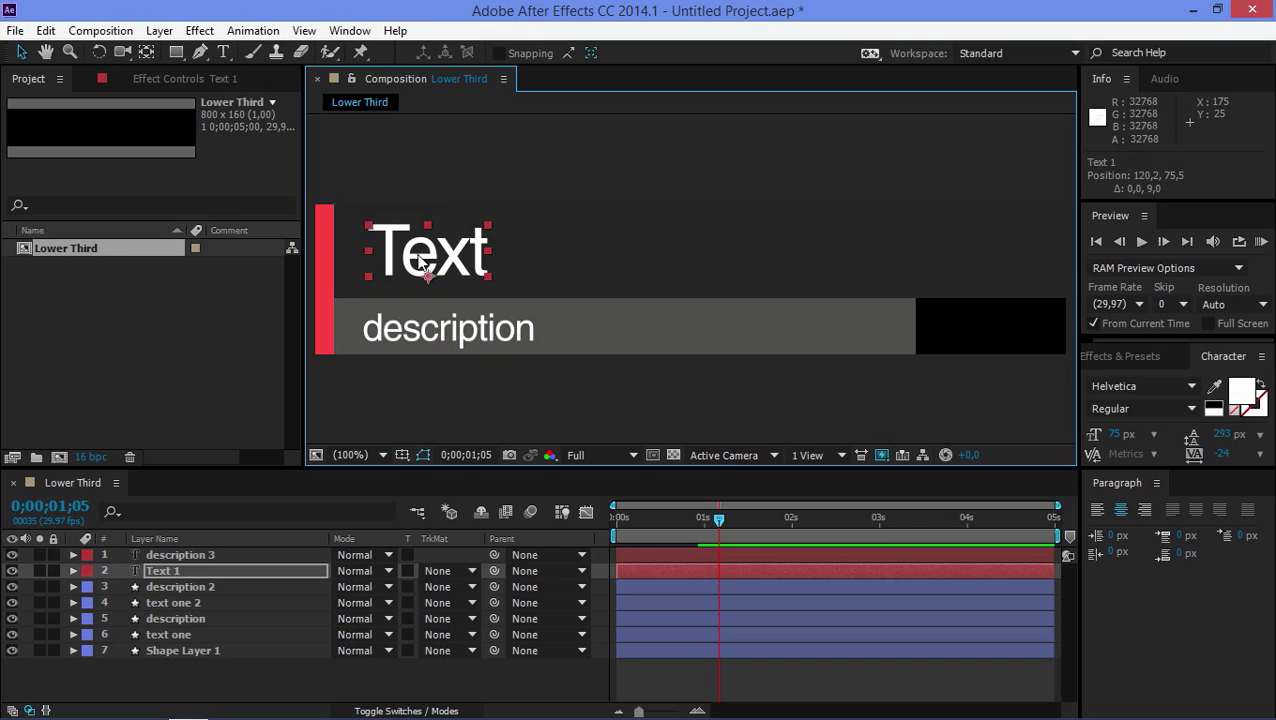
Move description 2 and text one 2 to the top of the layer stack.
{"action": "left_click", "coordinate": [180, 668]}
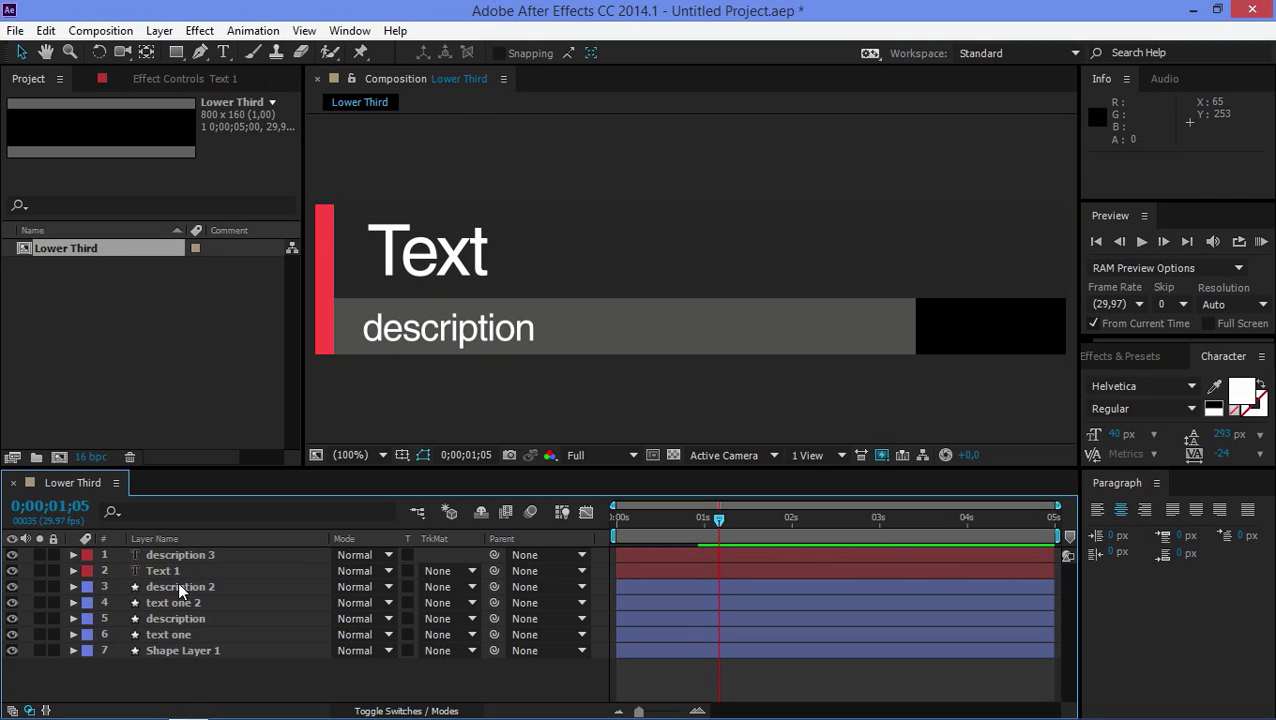
{"action": "left_click", "coordinate": [174, 601]}
{"action": "left_click", "coordinate": [168, 589], "text": "shift"}
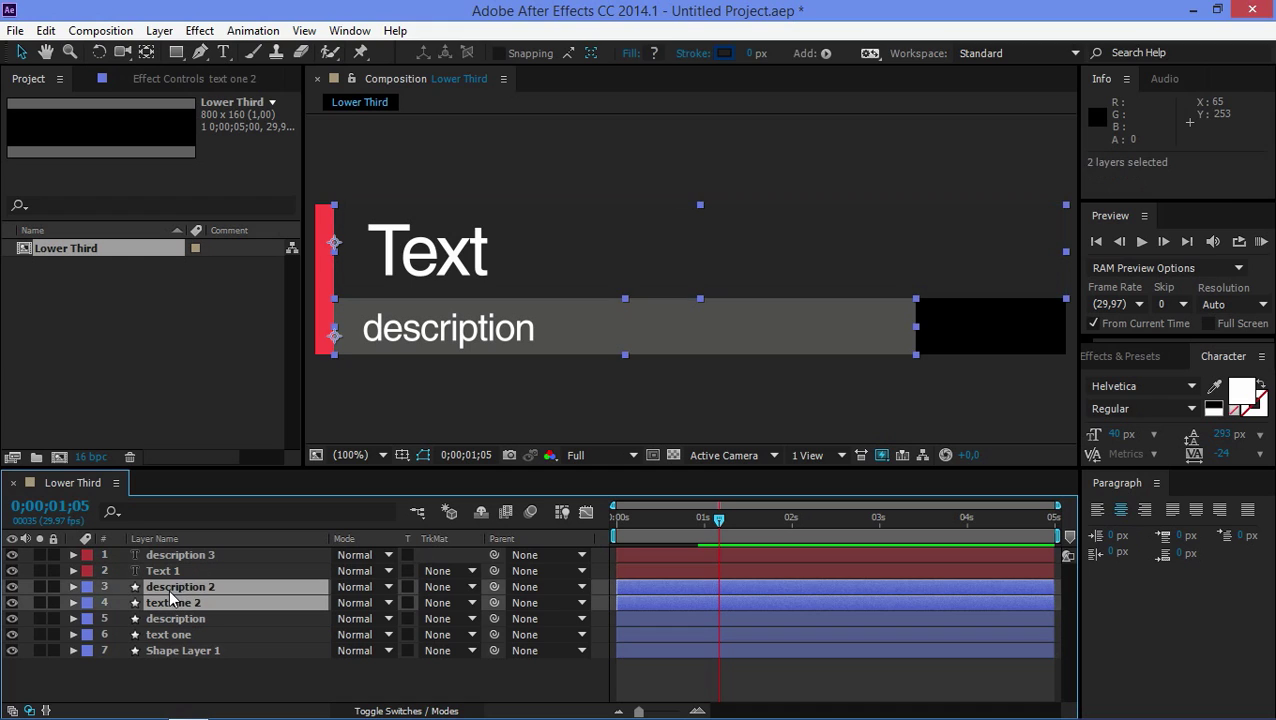
{"action": "left_click_drag", "start_coordinate": [168, 589], "coordinate": [191, 551]}
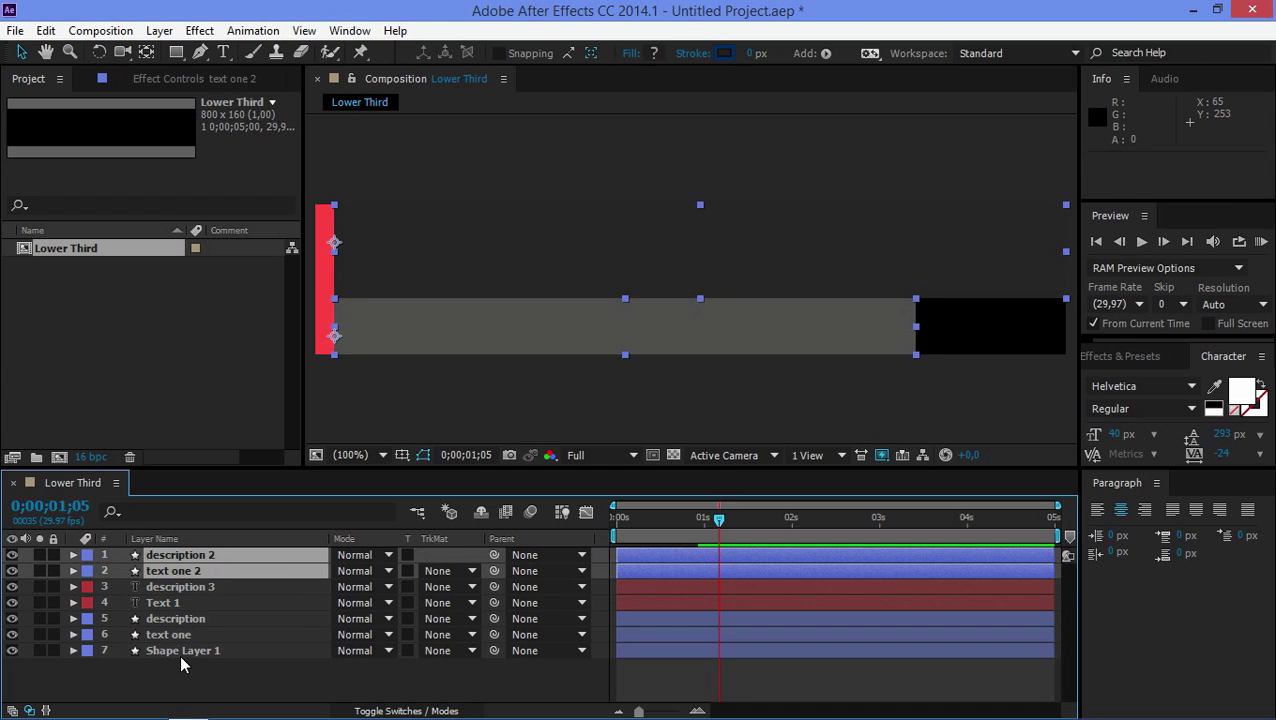
{"action": "left_click", "coordinate": [179, 666]}
Place description 3 above text one 2 so each text sits under its bar.
{"action": "left_click", "coordinate": [163, 587]}
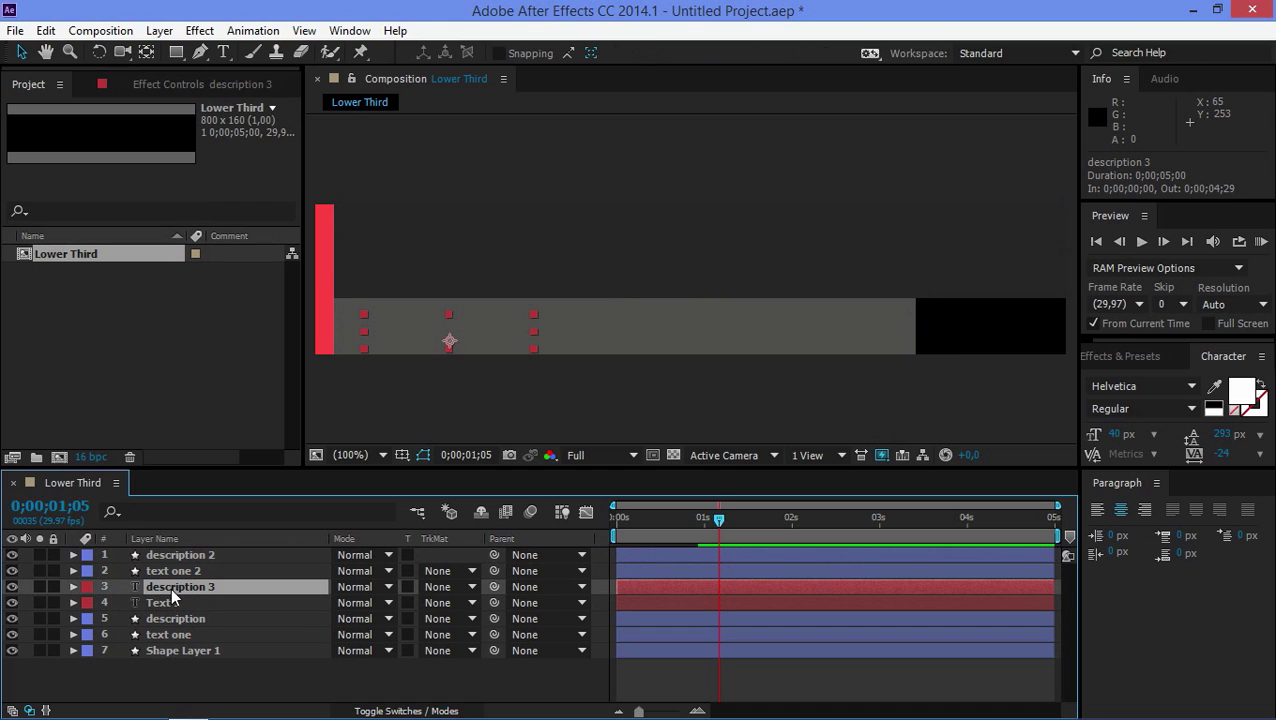
{"action": "left_click_drag", "start_coordinate": [160, 586], "coordinate": [188, 561]}
{"action": "left_click", "coordinate": [160, 603]}
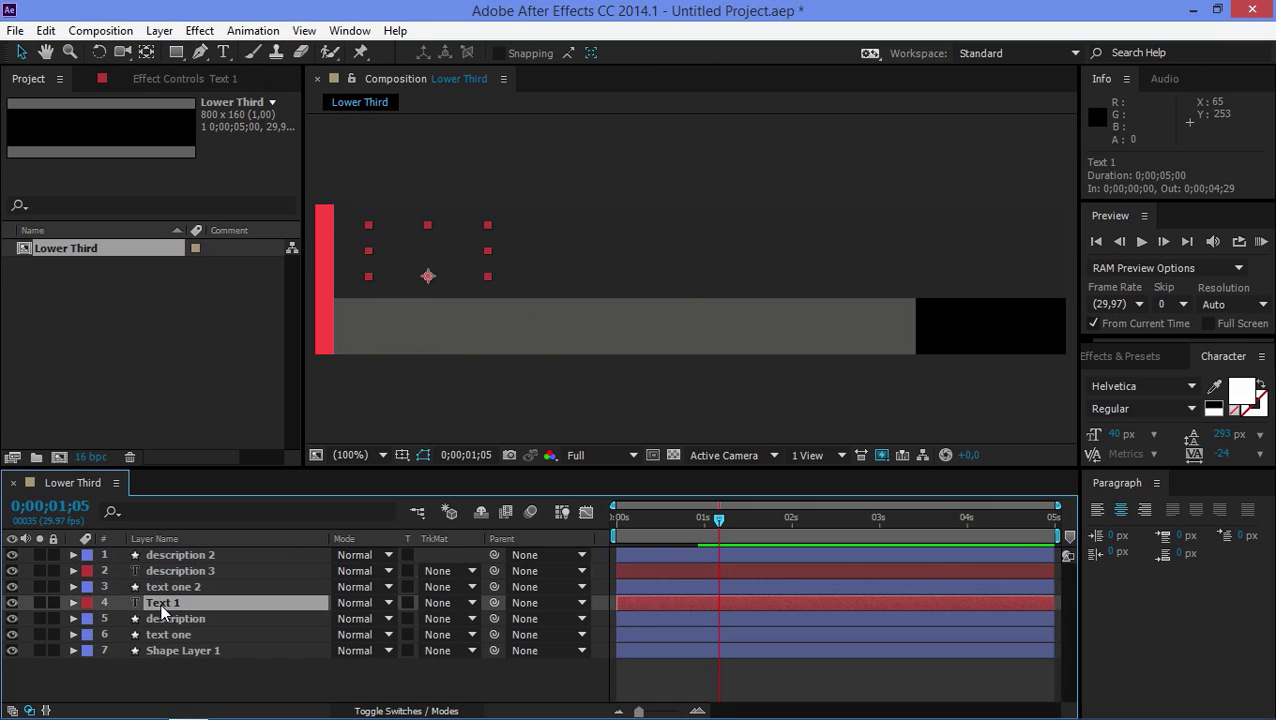
{"action": "left_click", "coordinate": [165, 587]}
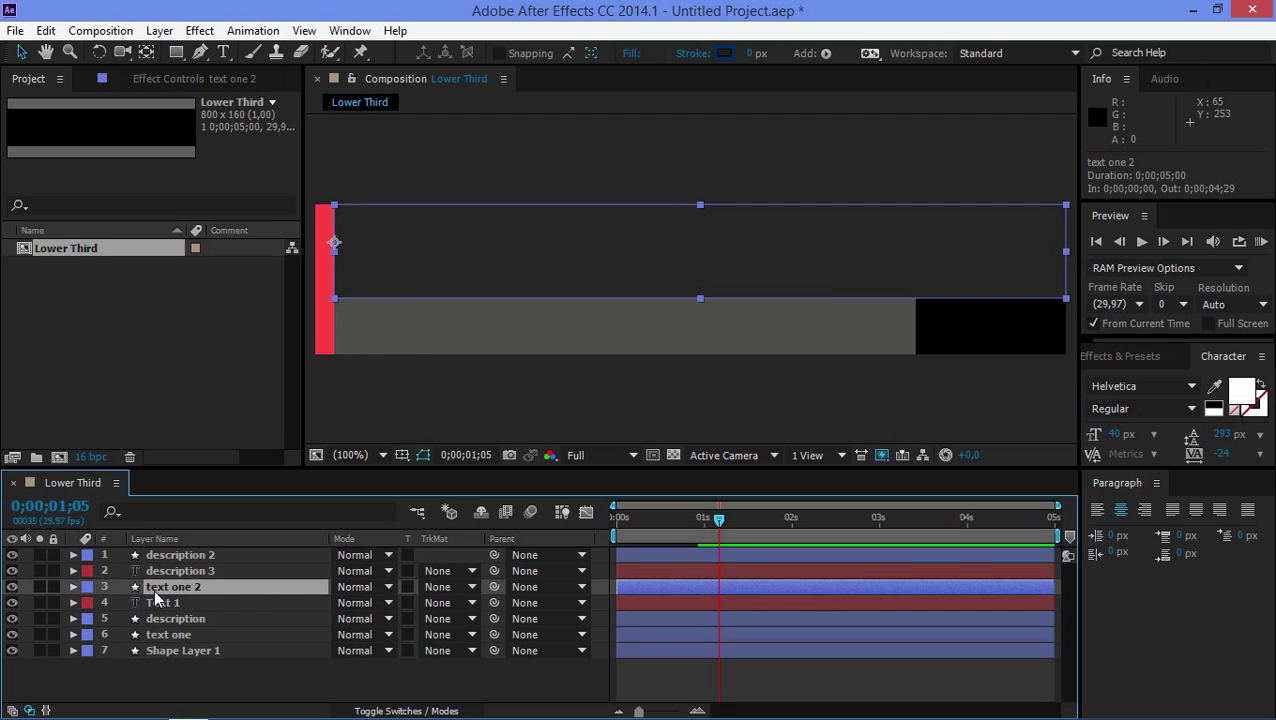
{"action": "left_click", "coordinate": [167, 576]}
Set the track matte of description 3 and Text 1 to Alpha Matte.
{"action": "left_click", "coordinate": [160, 601], "text": "ctrl"}
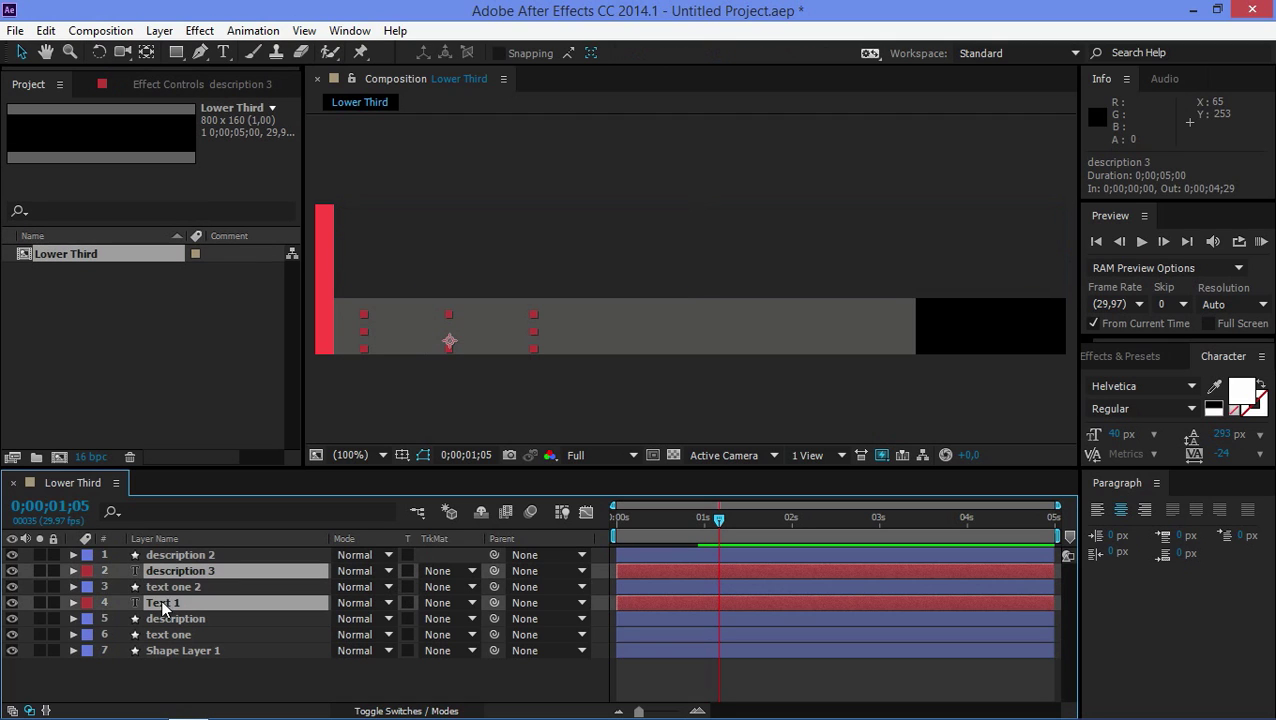
{"action": "left_click", "coordinate": [437, 578]}
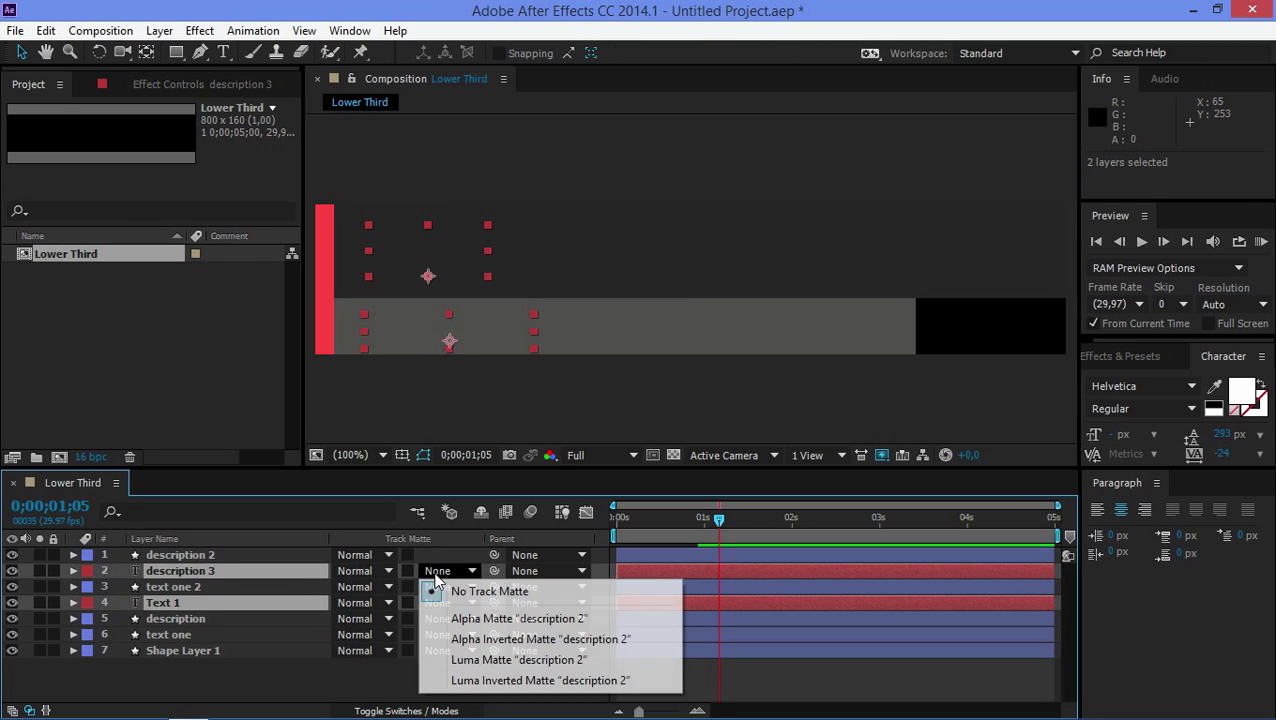
{"action": "left_click", "coordinate": [481, 611]}
Return to the composition start and RAM preview the text reveal.
{"action": "left_click_drag", "start_coordinate": [714, 537], "coordinate": [605, 532]}
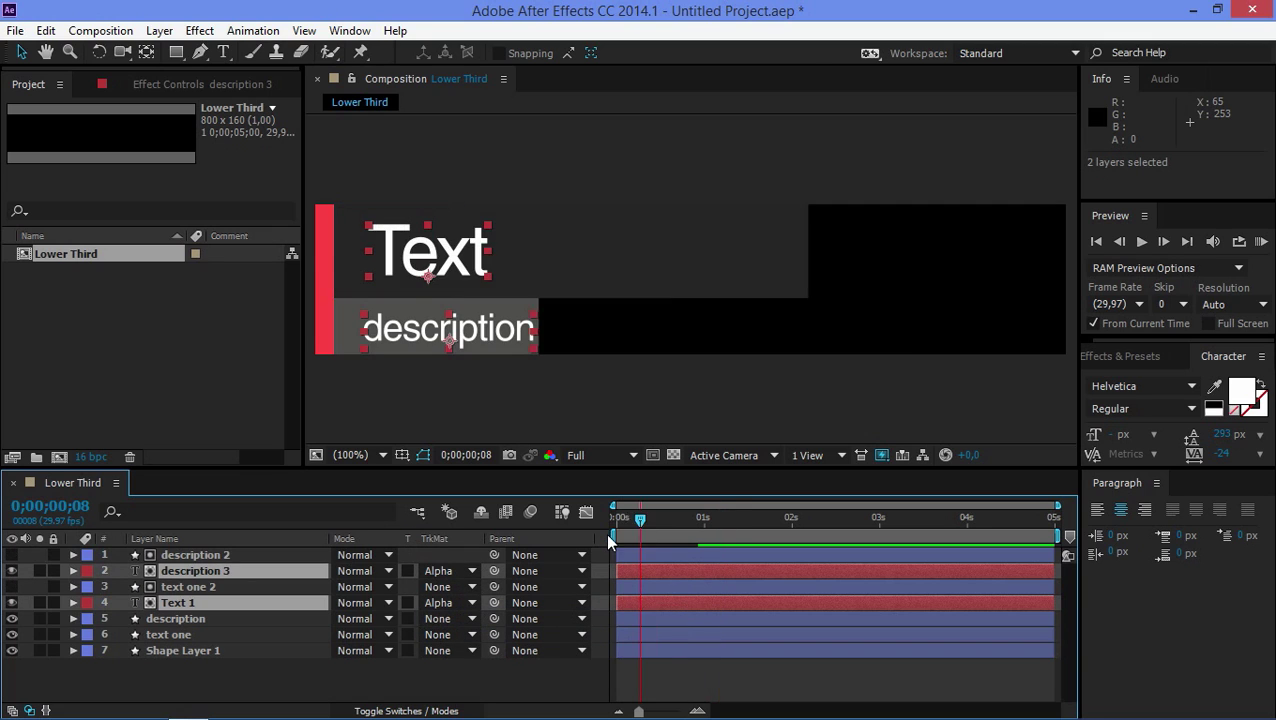
{"action": "left_click", "coordinate": [1262, 242]}
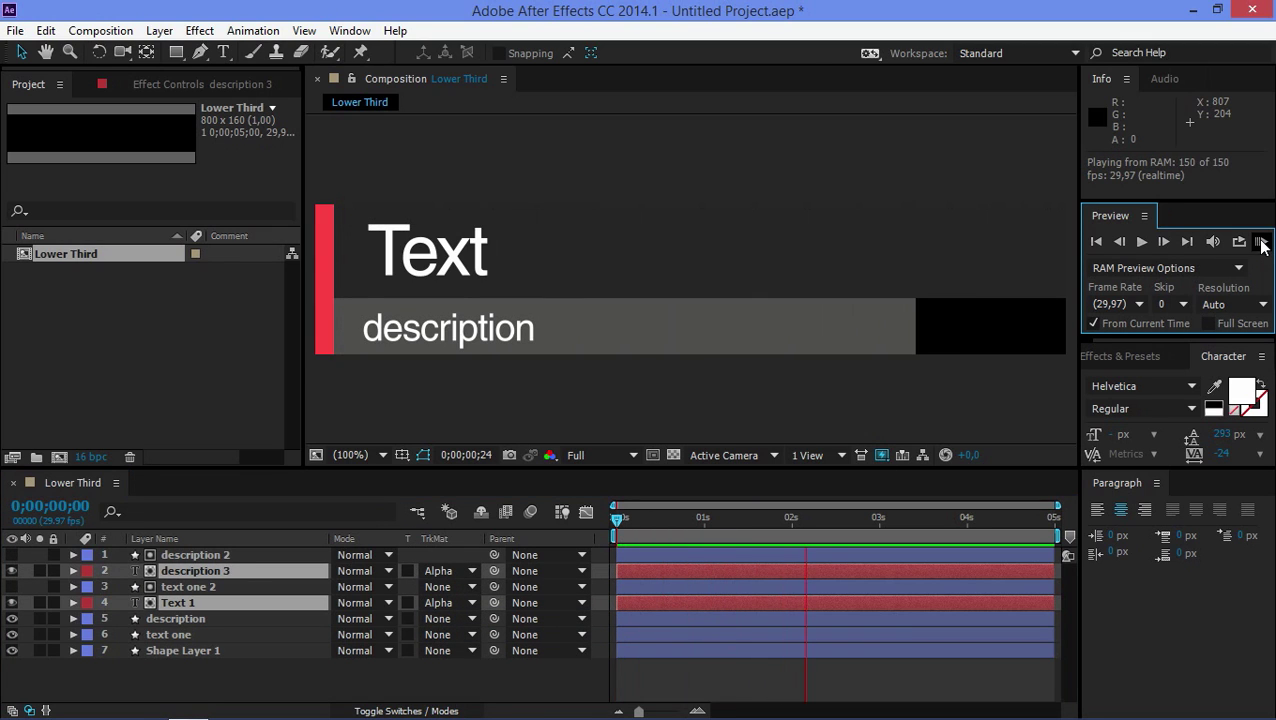
{"action": "left_click", "coordinate": [1262, 242]}
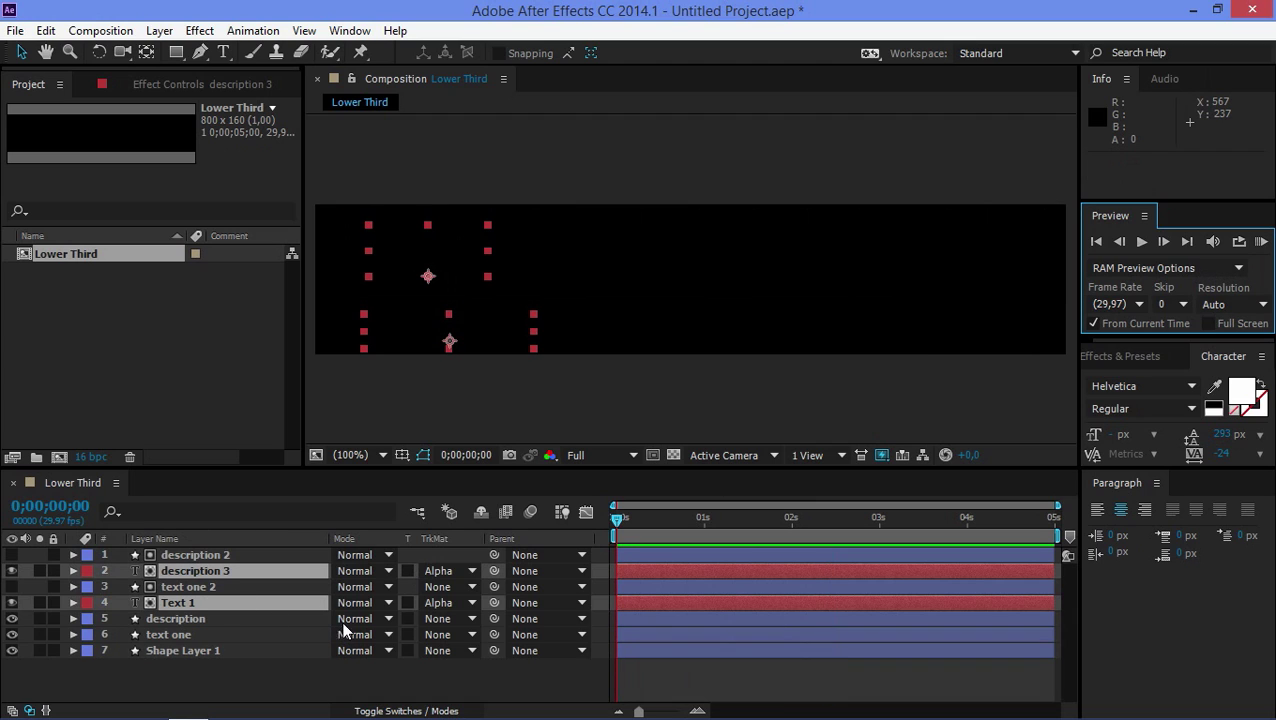
{"action": "left_click", "coordinate": [320, 674]}
Turn on continuous rasterization for description, text one, Shape Layer 1, description 2 and text one 2.
{"action": "left_click", "coordinate": [382, 710]}
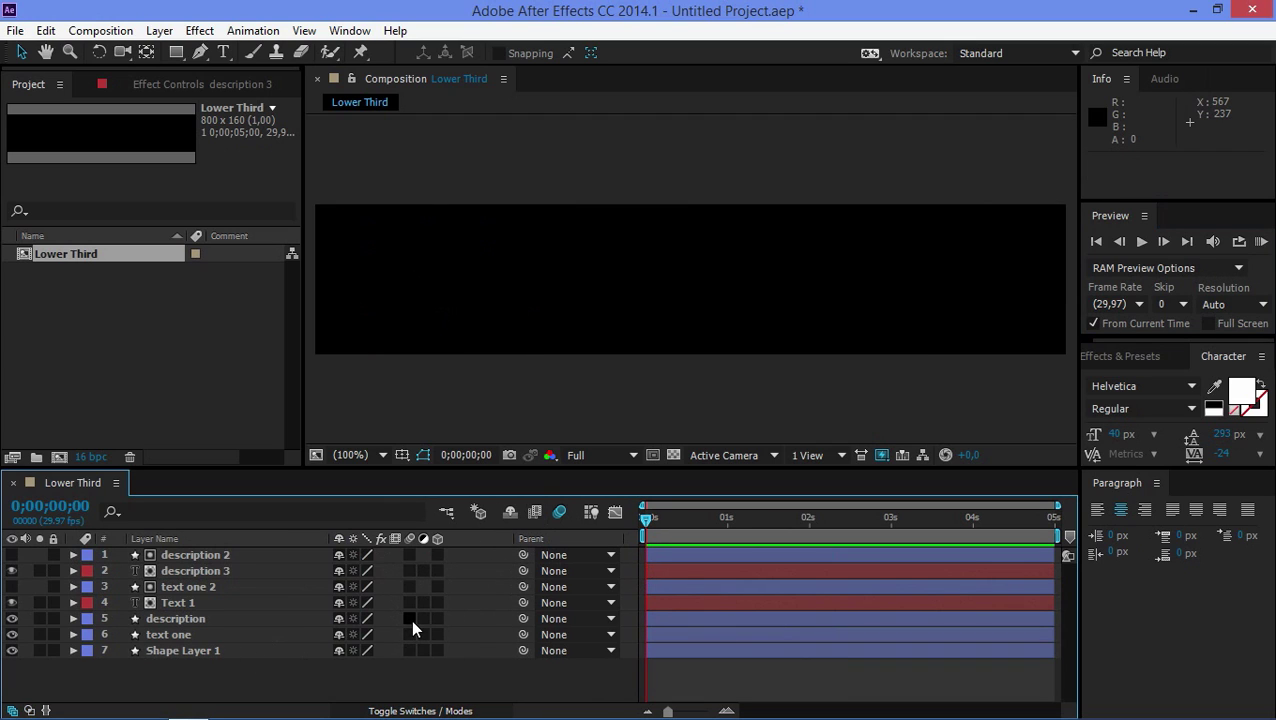
{"action": "left_click_drag", "start_coordinate": [411, 619], "coordinate": [410, 650]}
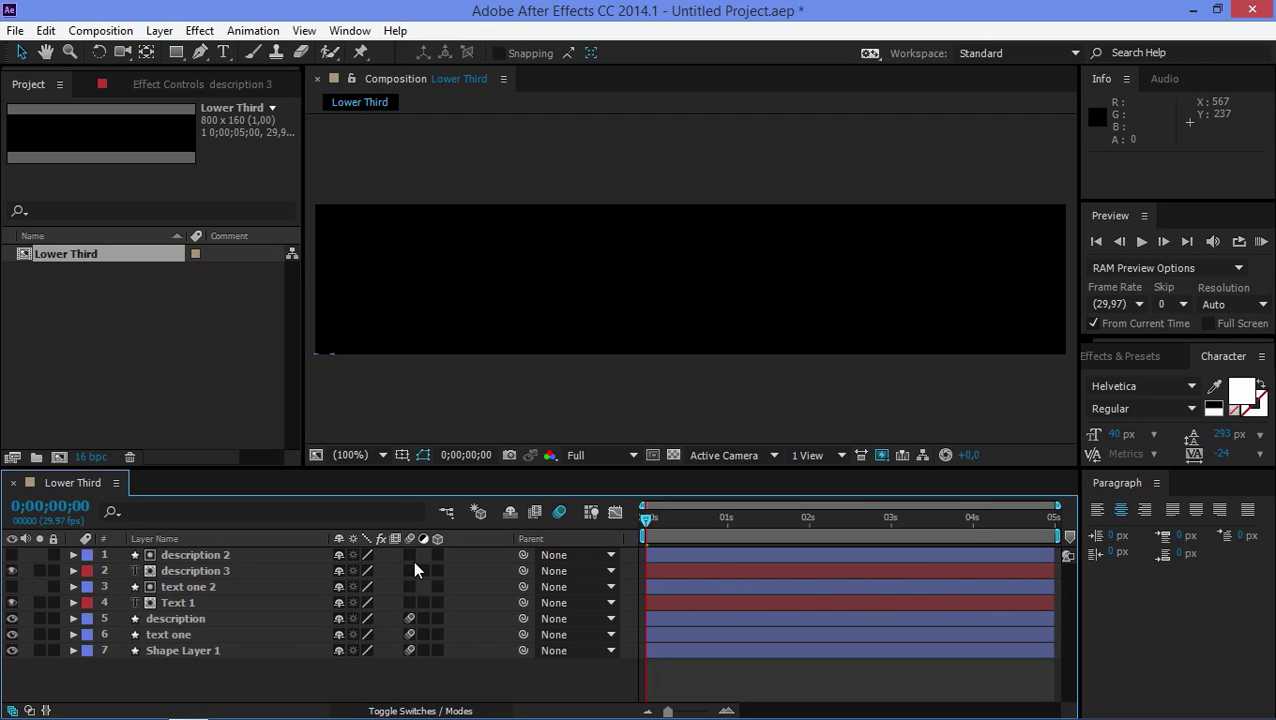
{"action": "left_click", "coordinate": [411, 554]}
{"action": "left_click", "coordinate": [410, 586]}
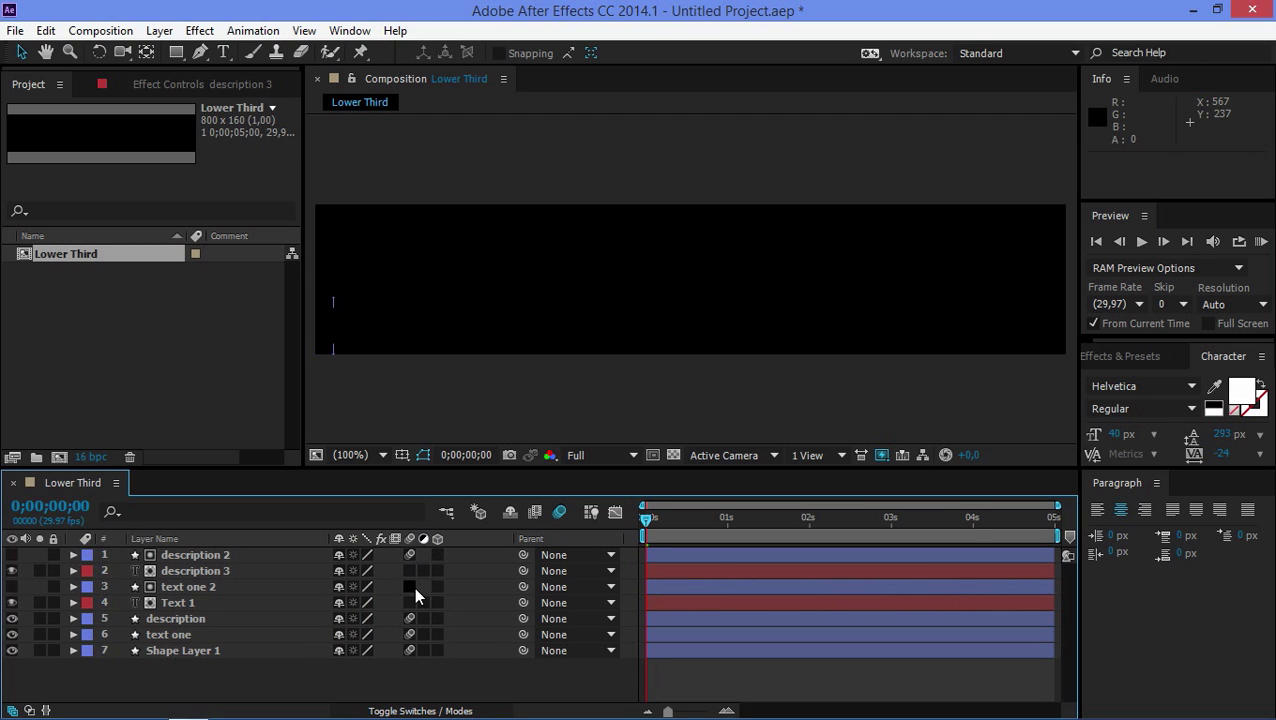
RAM preview the animation twice to check the bars.
{"action": "left_click", "coordinate": [1258, 242]}
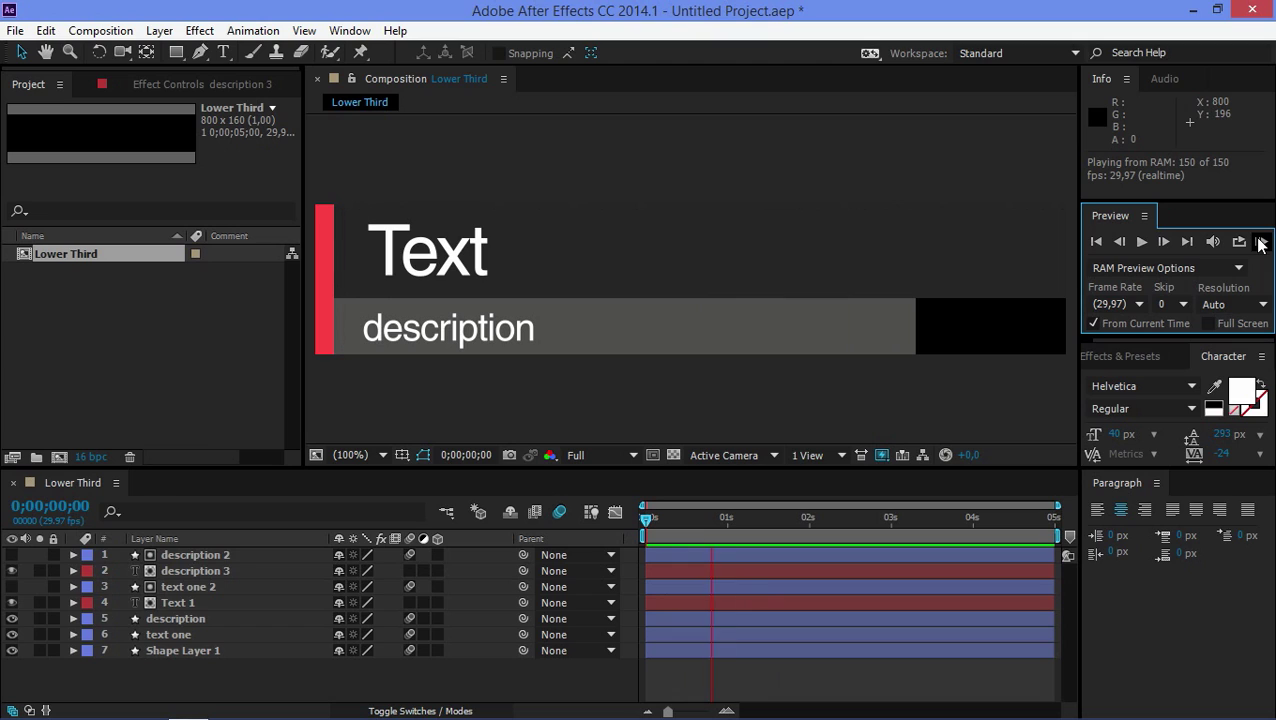
{"action": "left_click", "coordinate": [1258, 242]}
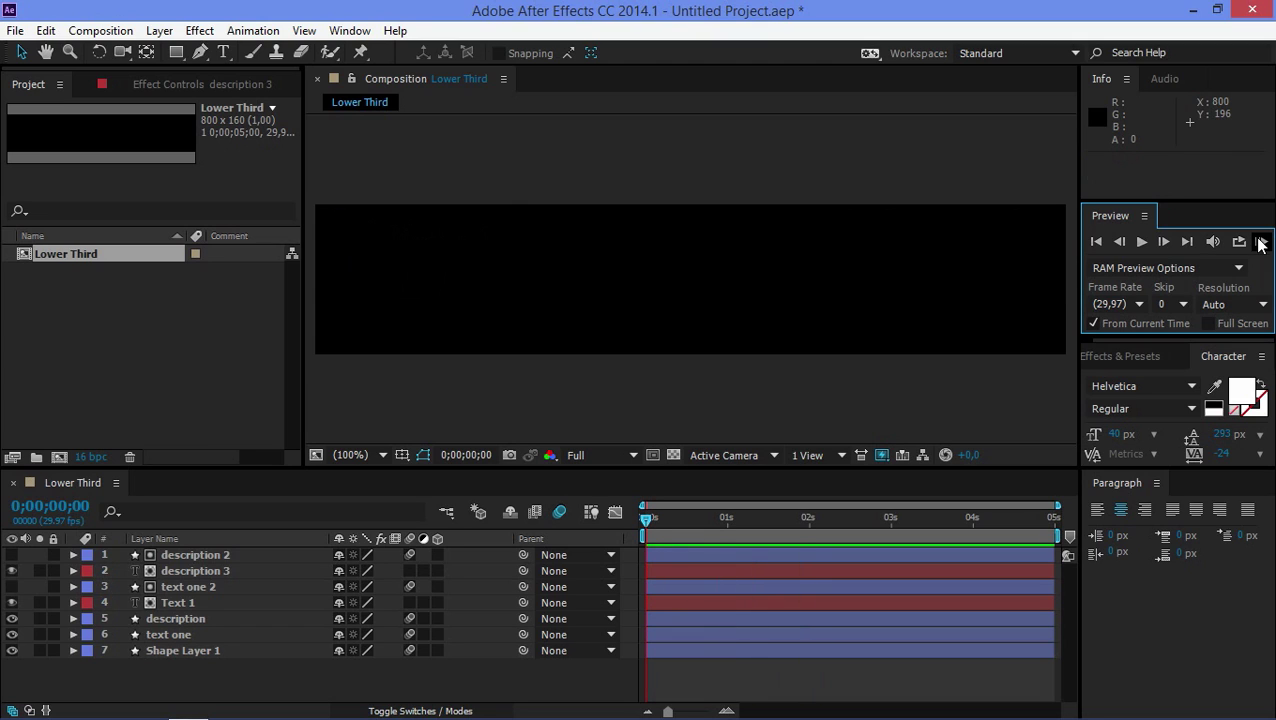
{"action": "left_click", "coordinate": [1258, 242]}
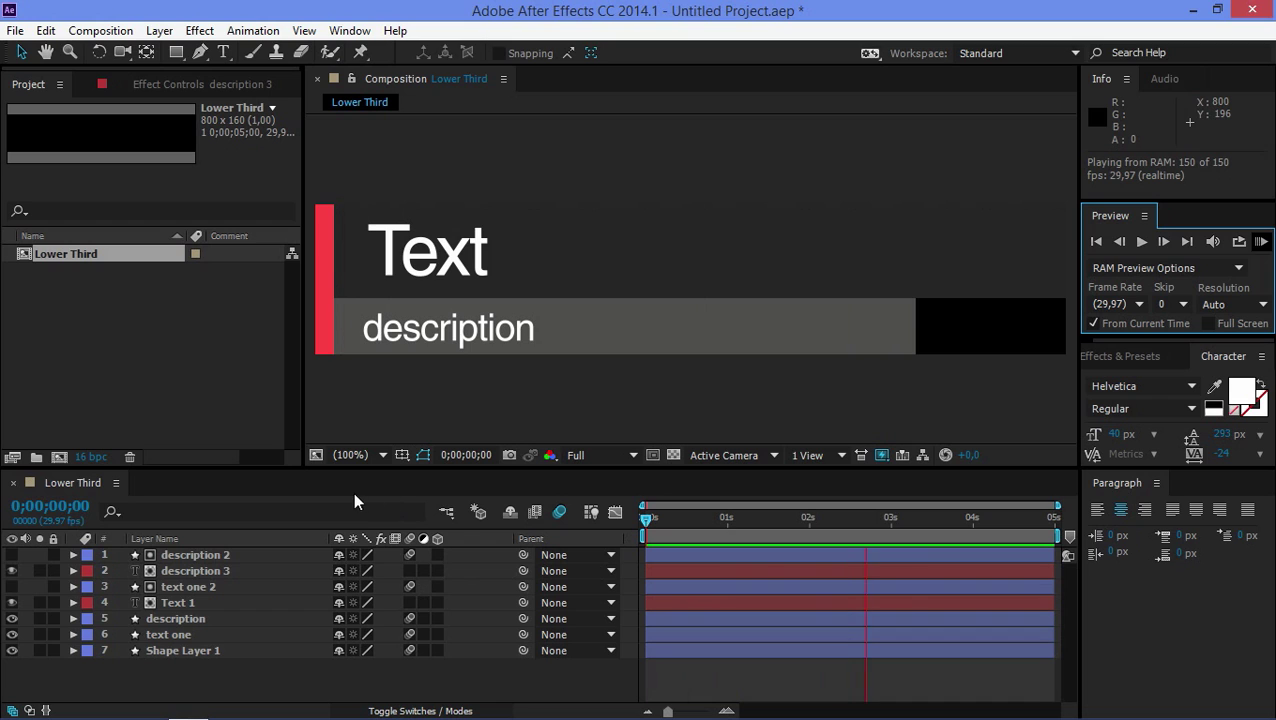
{"action": "left_click", "coordinate": [138, 401]}
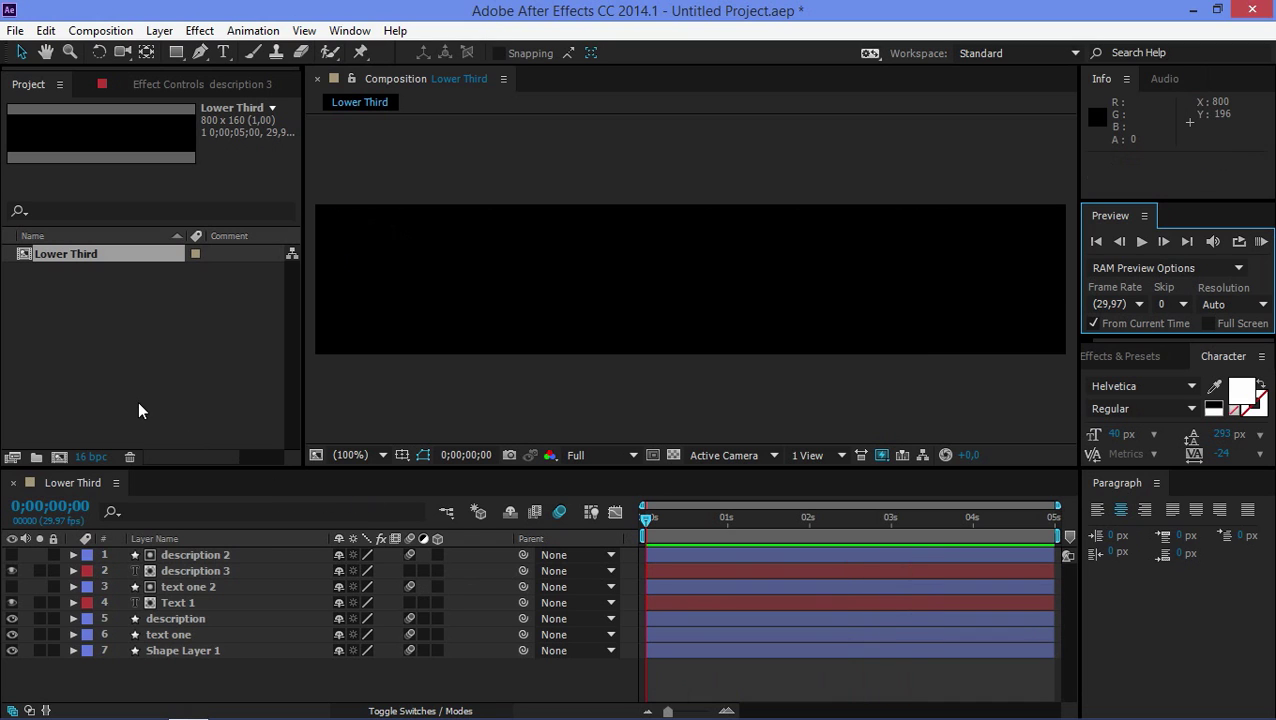
Create a 1920x1080 composition named 'Main' using the HDTV 1080 29.97 preset.
{"action": "left_click", "coordinate": [60, 457]}
{"action": "type", "text": "Main"}
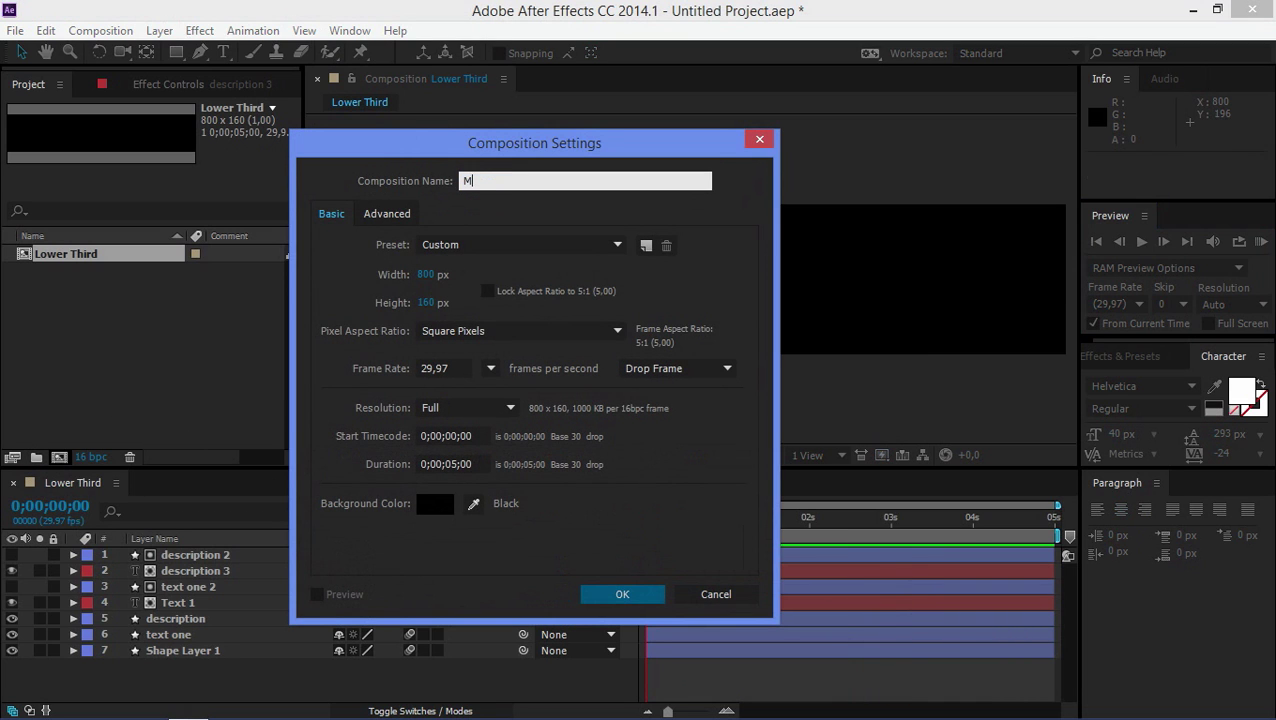
{"action": "left_click", "coordinate": [468, 245]}
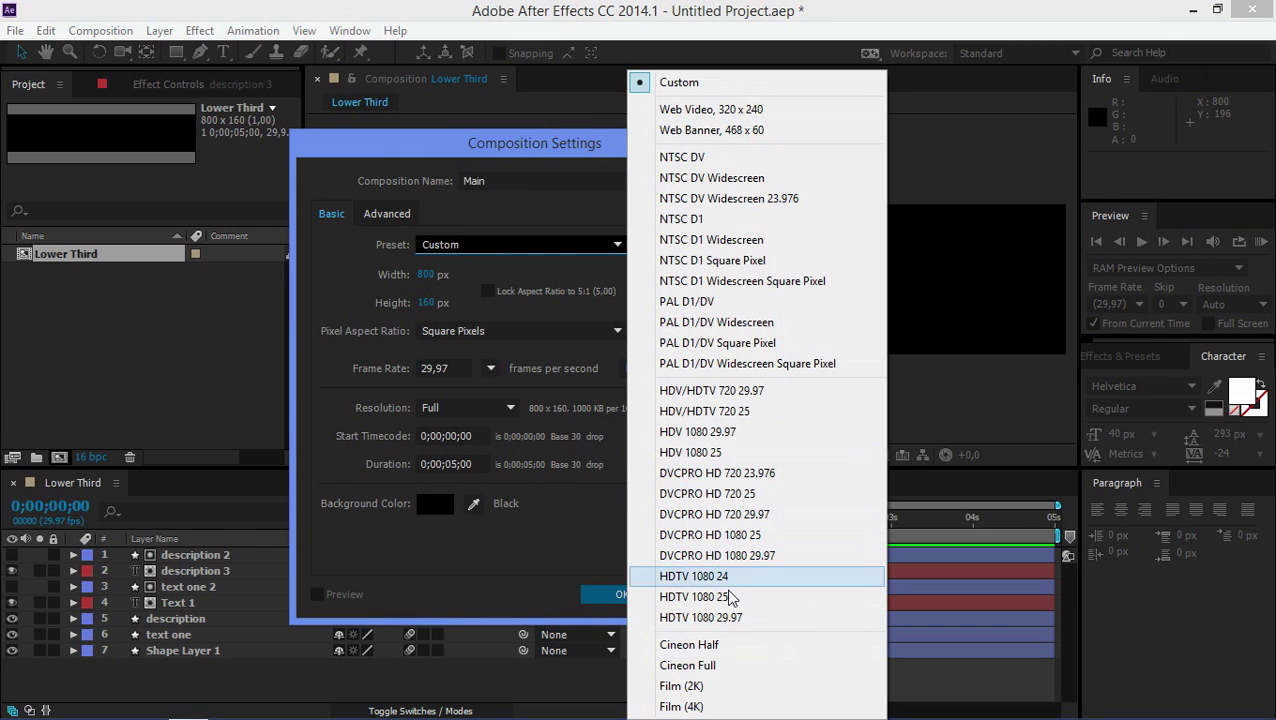
{"action": "left_click", "coordinate": [751, 621]}
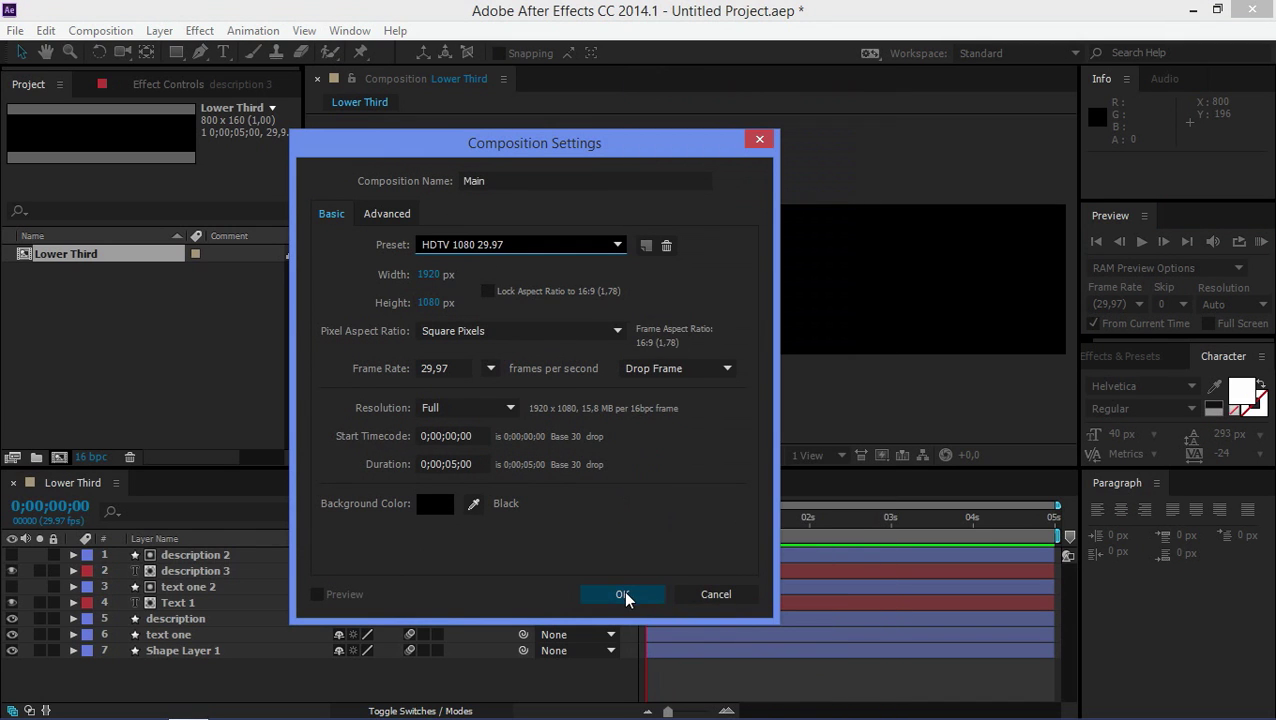
{"action": "left_click", "coordinate": [621, 593]}
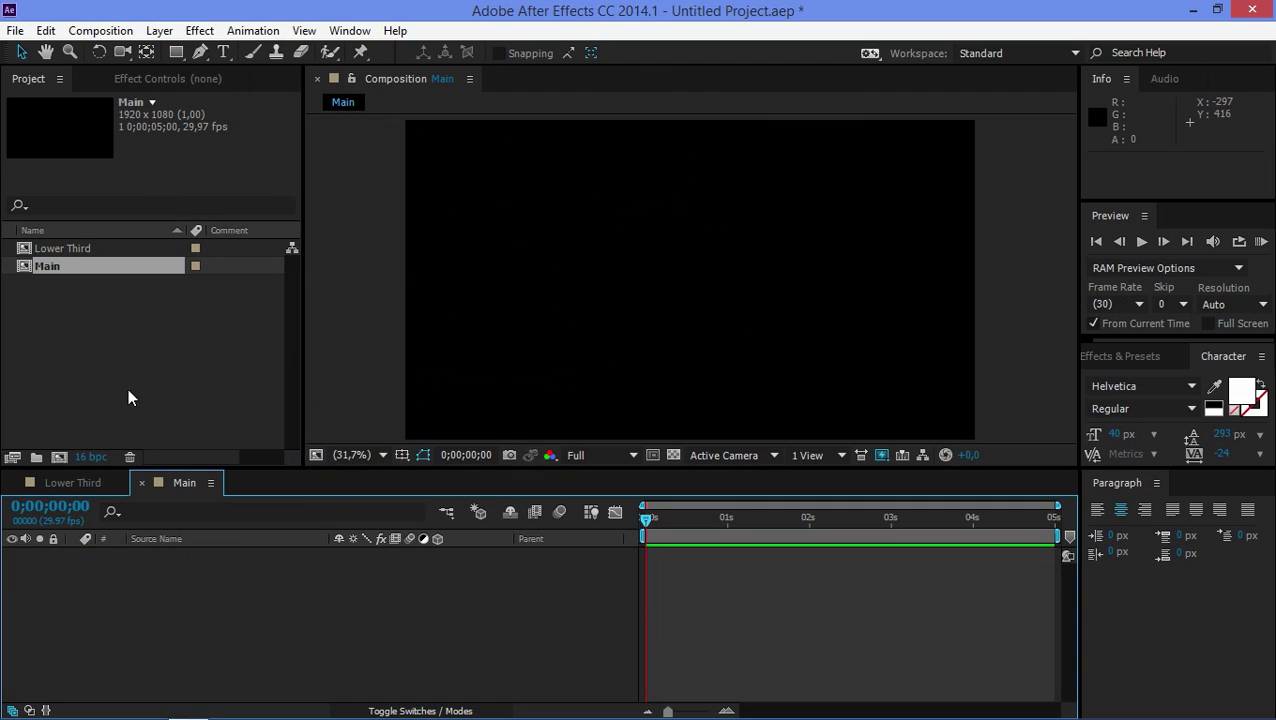
Add the Lower Third comp to Main, move it toward the lower left, and RAM preview.
{"action": "left_click", "coordinate": [53, 248]}
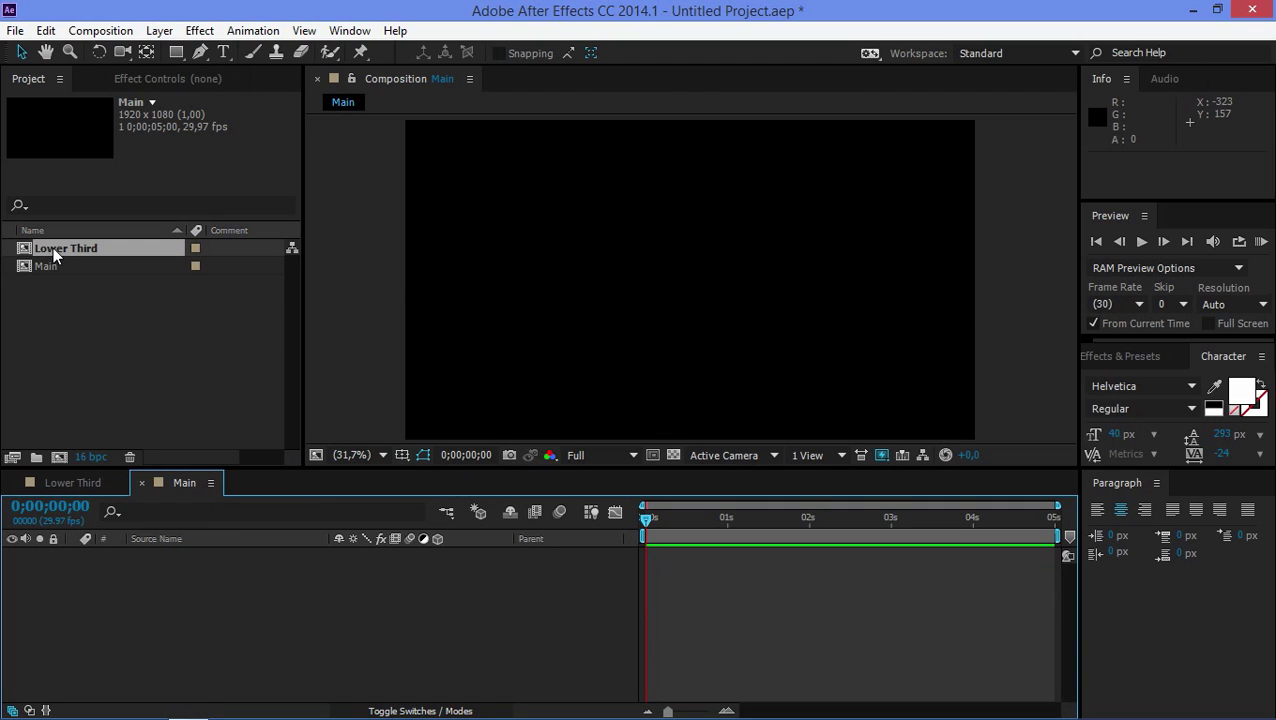
{"action": "left_click_drag", "start_coordinate": [37, 245], "coordinate": [384, 614]}
{"action": "left_click_drag", "start_coordinate": [670, 270], "coordinate": [535, 373]}
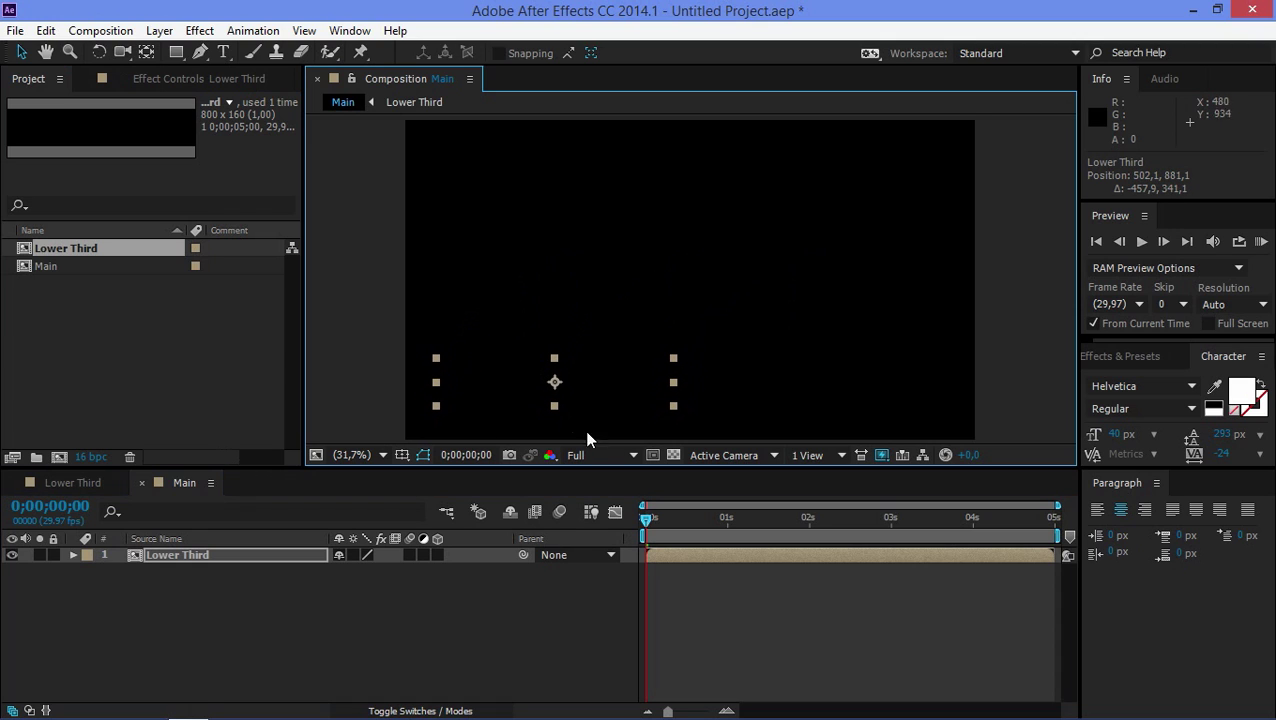
{"action": "left_click", "coordinate": [1261, 241]}
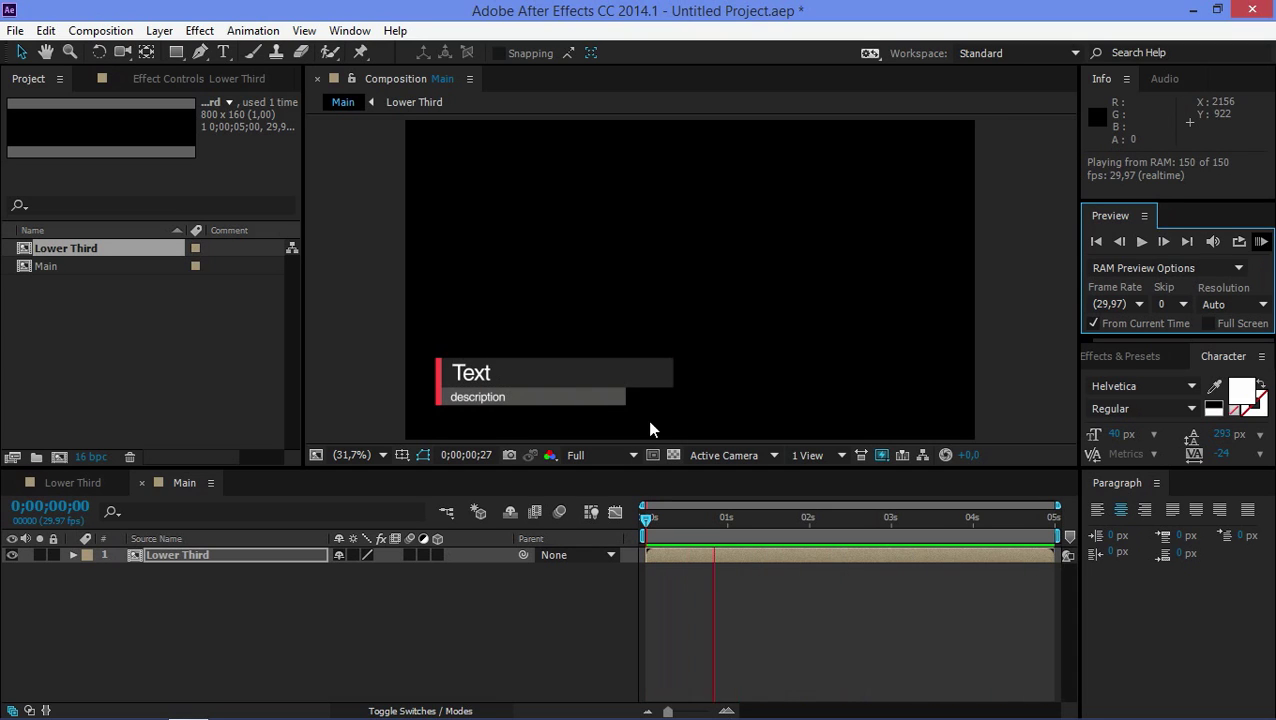
{"action": "key", "text": "space"}
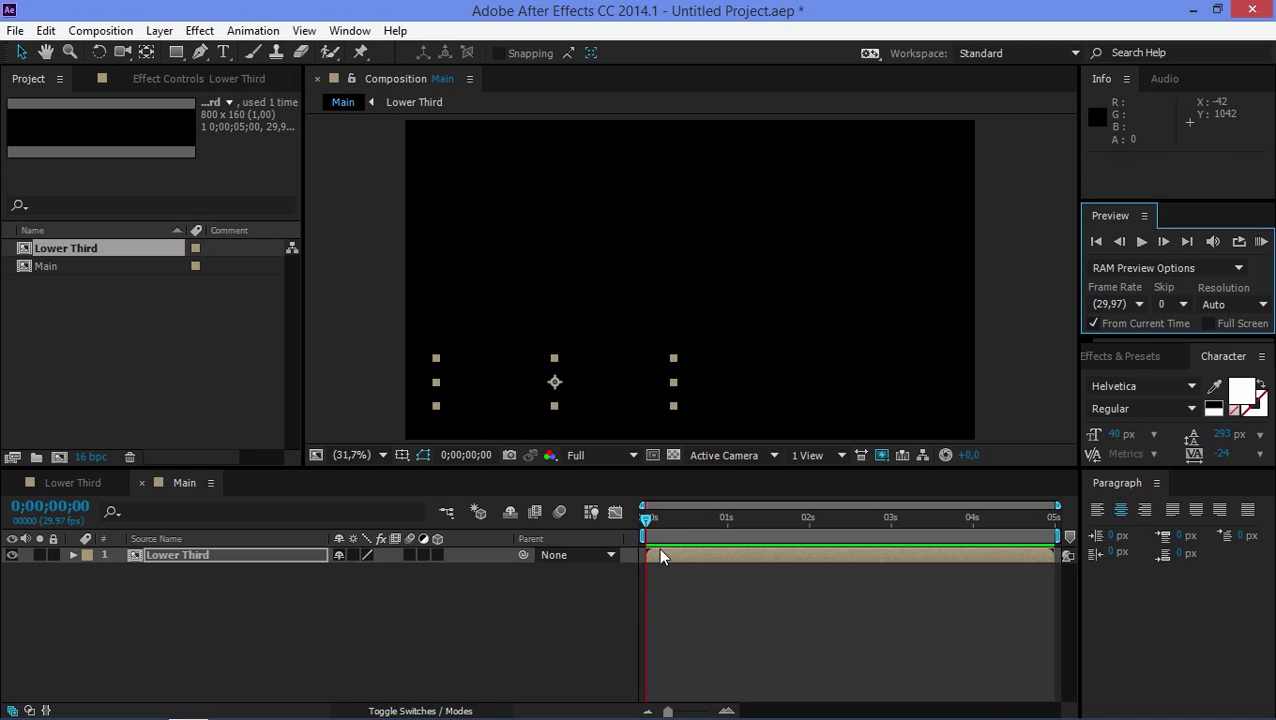
Split the Lower Third layer at 0;00;02;15 and delete the later half.
{"action": "left_click_drag", "start_coordinate": [645, 519], "coordinate": [846, 526]}
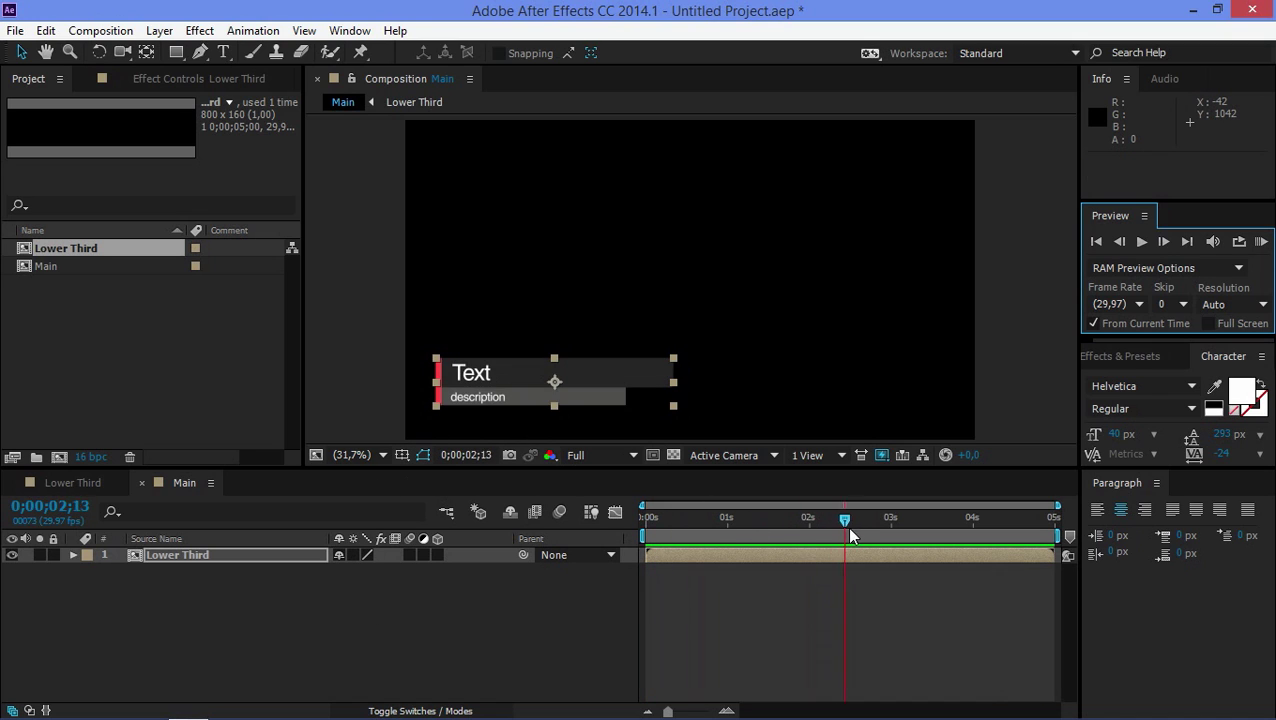
{"action": "left_click", "coordinate": [174, 558]}
{"action": "key", "text": "ctrl+shift+d"}
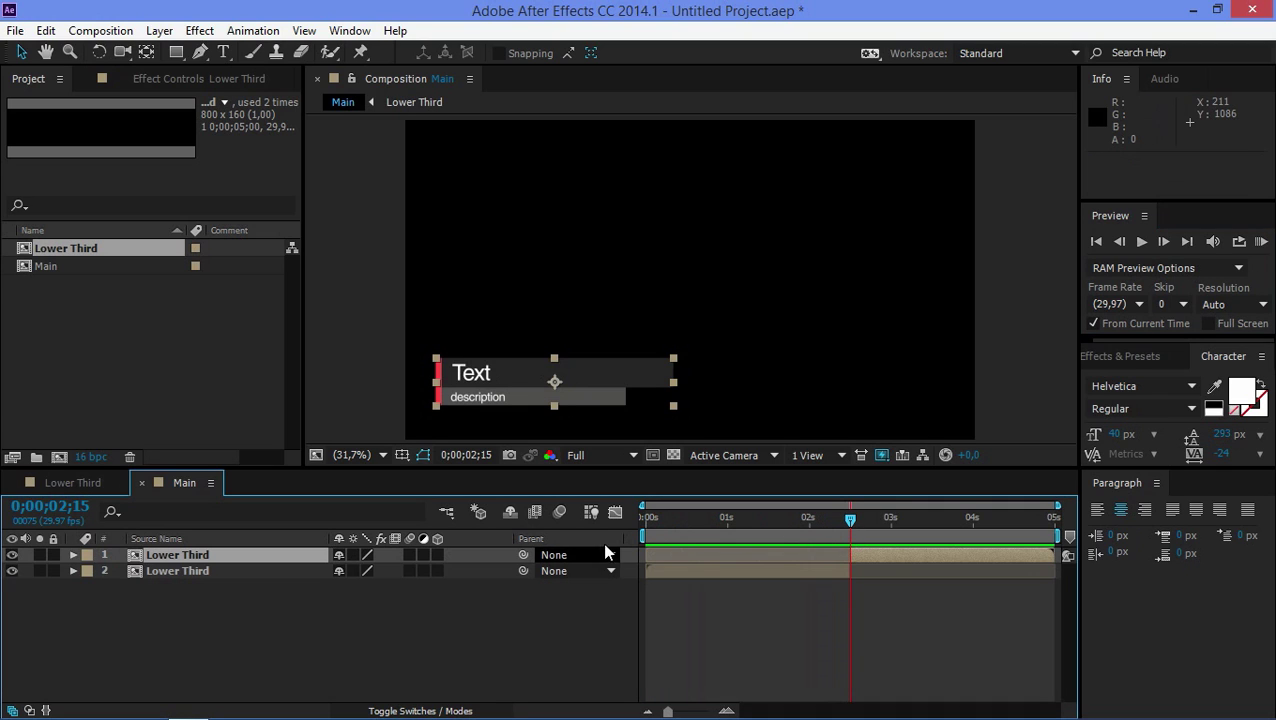
{"action": "key", "text": "Delete"}
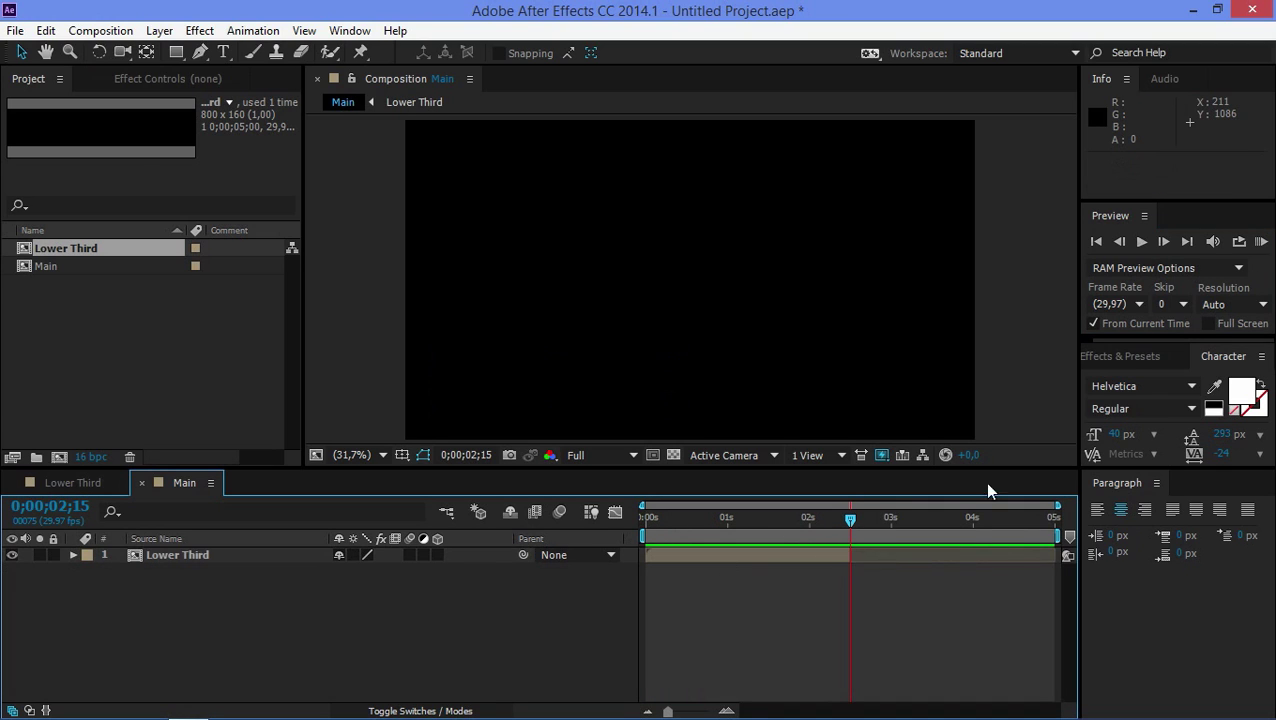
Duplicate the Lower Third layer and slide the copy to start at 0;00;02;15.
{"action": "left_click", "coordinate": [167, 556]}
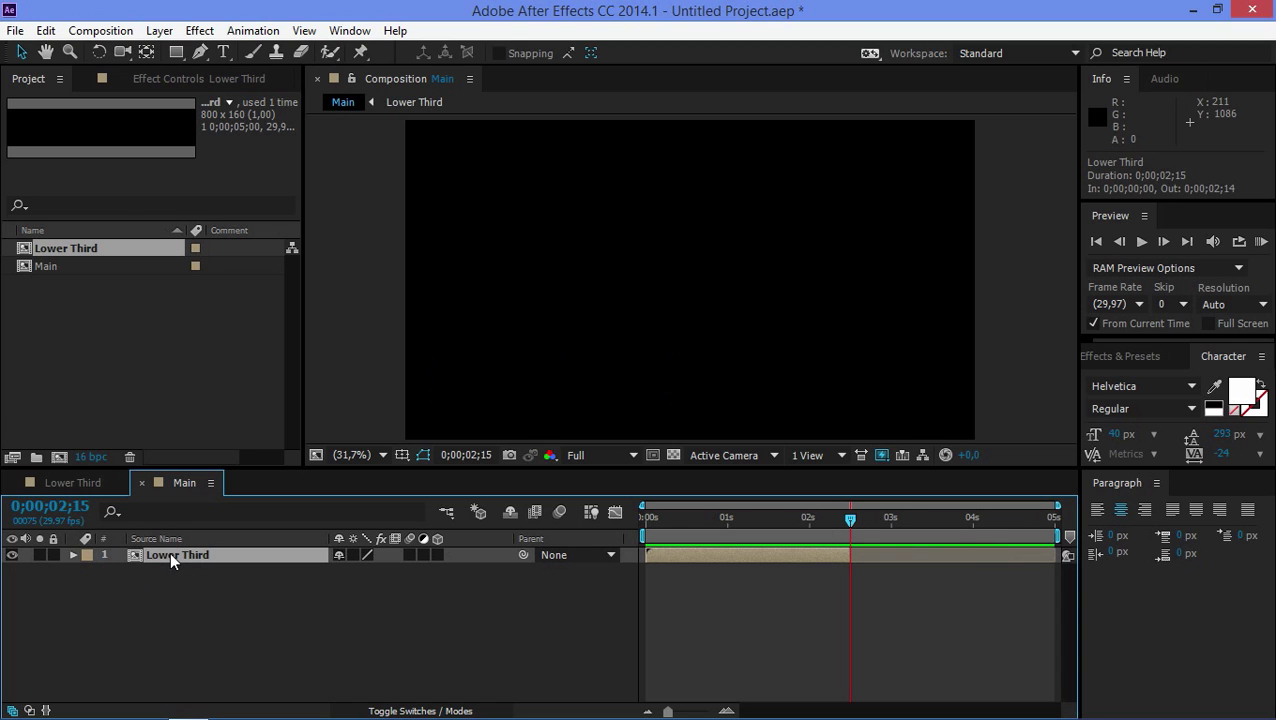
{"action": "key", "text": "ctrl+d"}
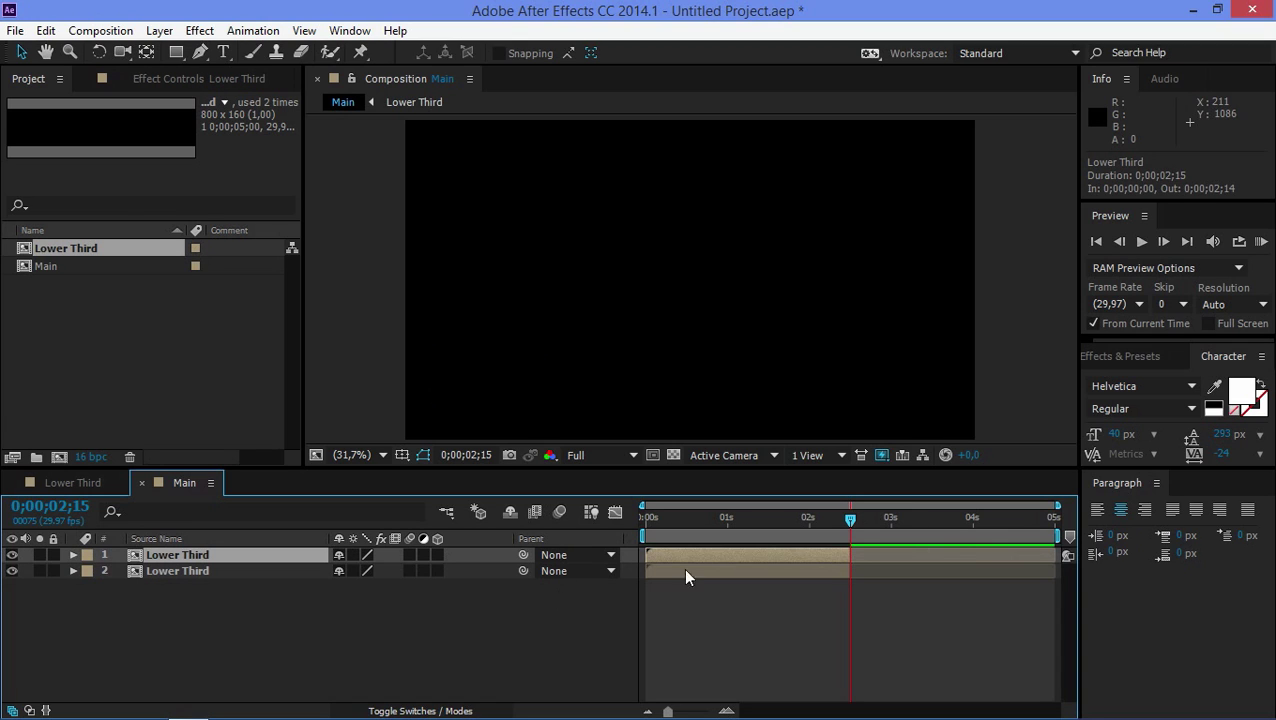
{"action": "left_click_drag", "start_coordinate": [660, 553], "coordinate": [862, 560]}
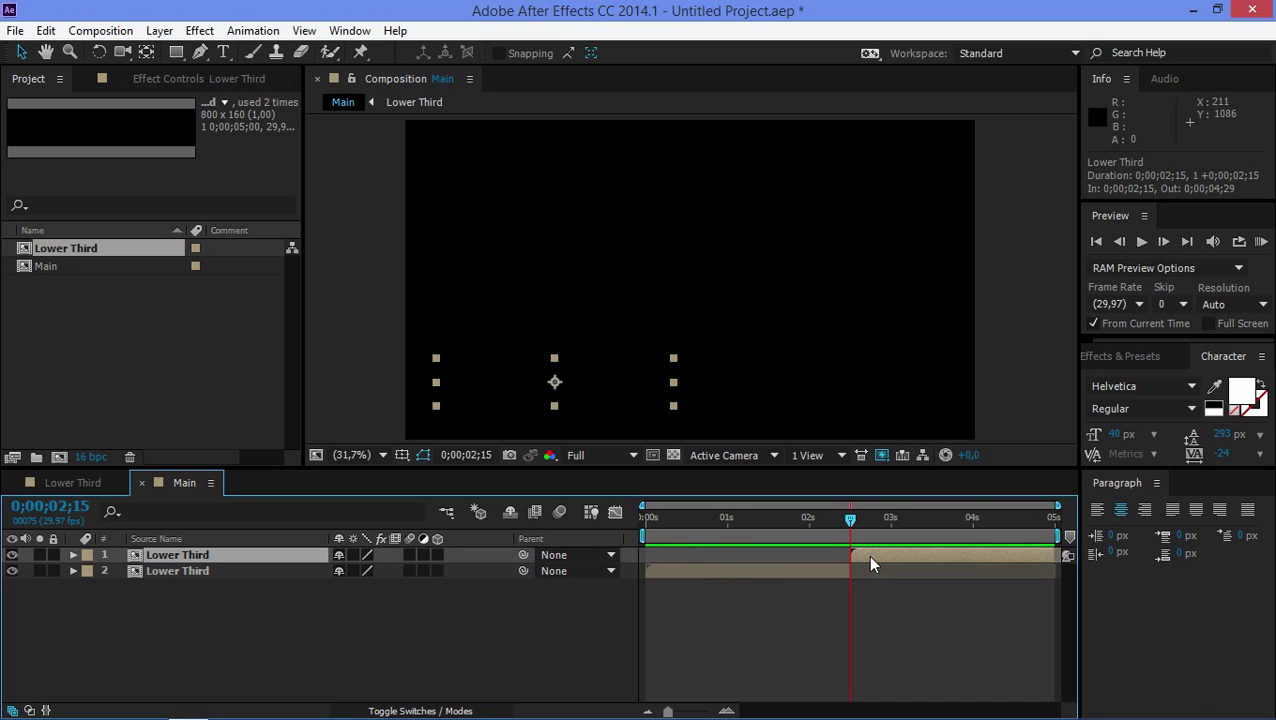
{"action": "right_click", "coordinate": [869, 562]}
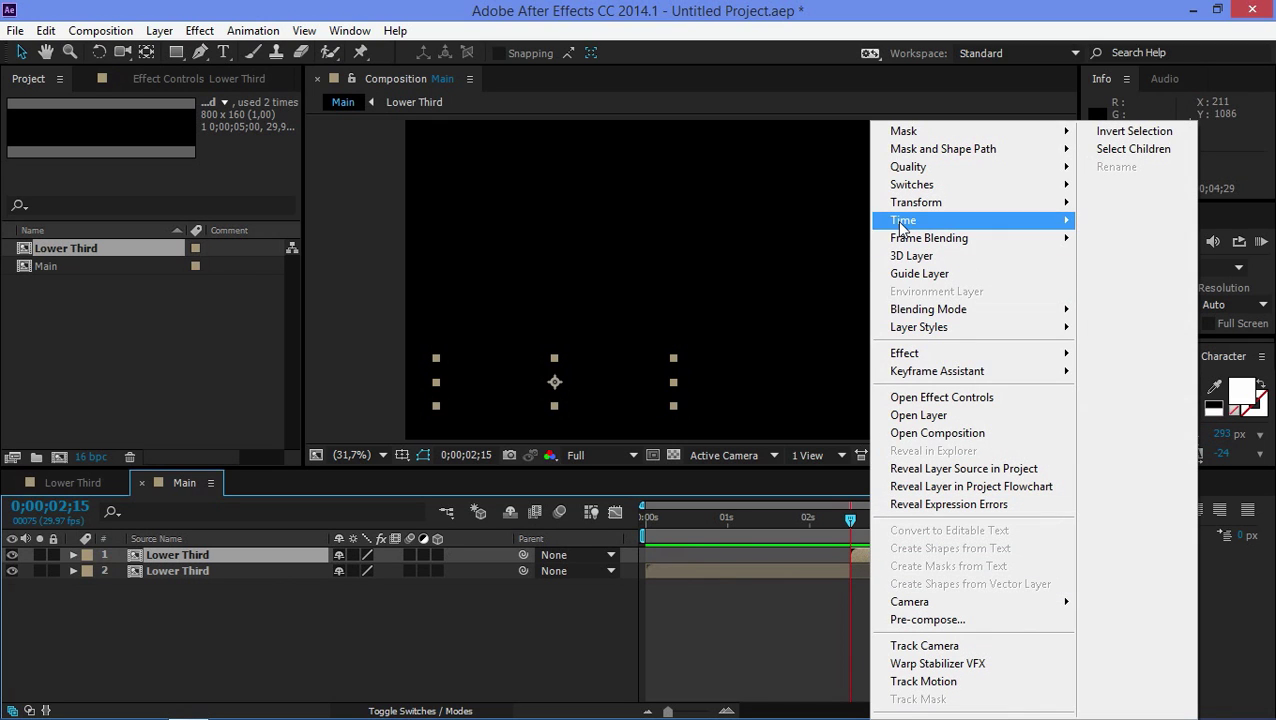
Time-reverse the duplicate Lower Third layer, then preview the in-and-out animation from 0.
{"action": "mouse_move", "coordinate": [900, 220]}
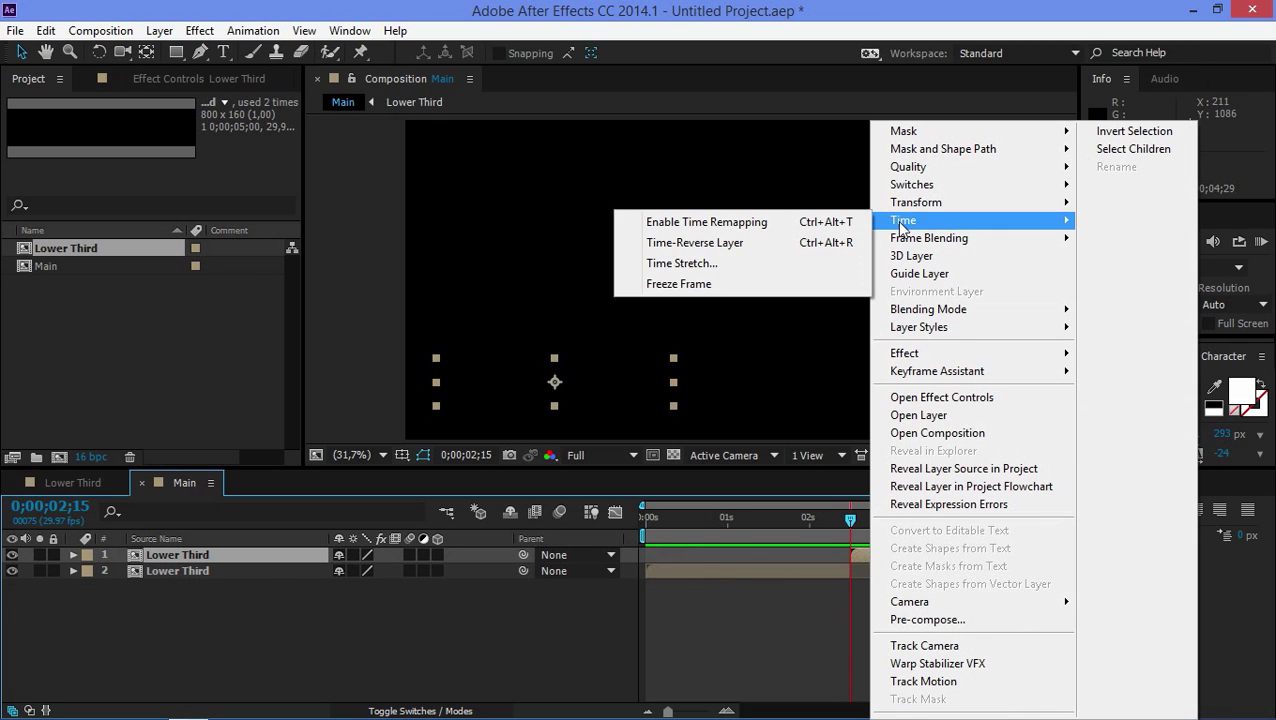
{"action": "left_click", "coordinate": [826, 243]}
{"action": "left_click_drag", "start_coordinate": [817, 524], "coordinate": [635, 521]}
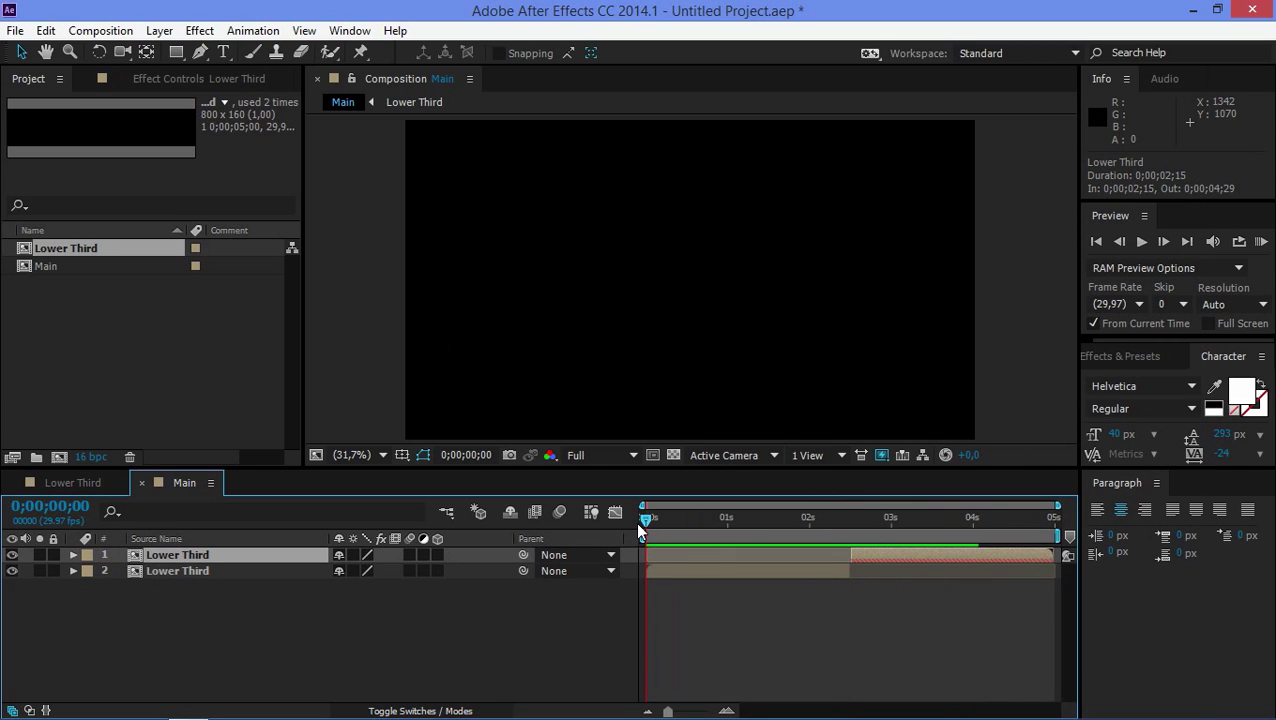
{"action": "left_click", "coordinate": [1261, 241]}
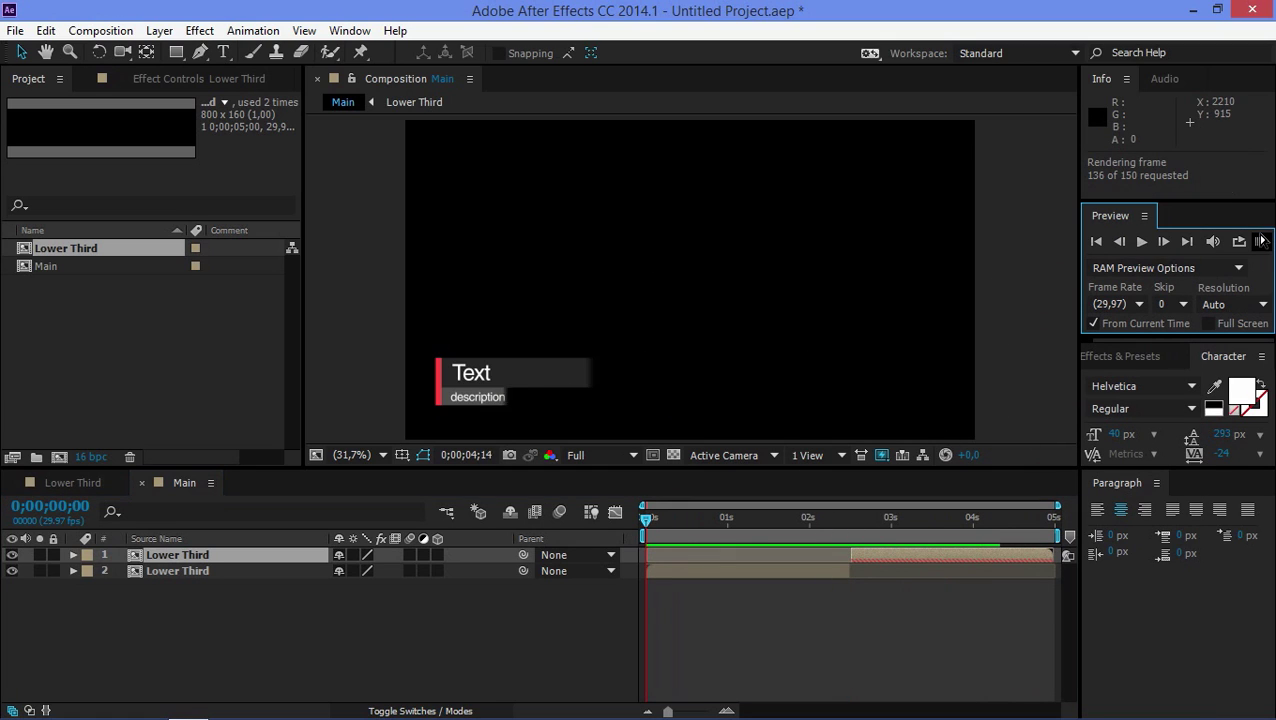